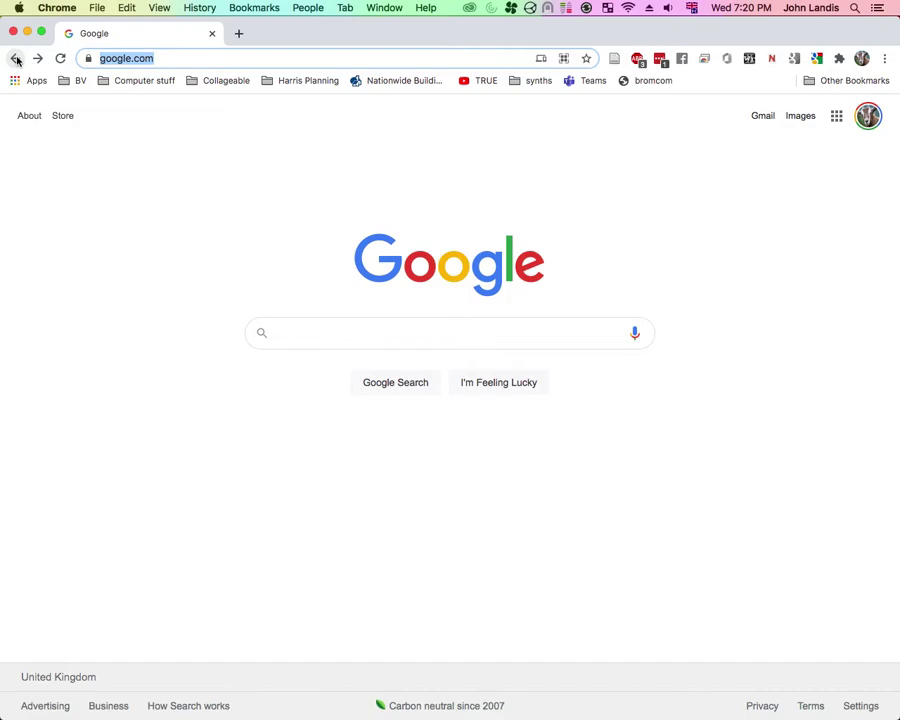
Search the web for "pixlr" and open the Pixlr E editor from the results.
text(pi)
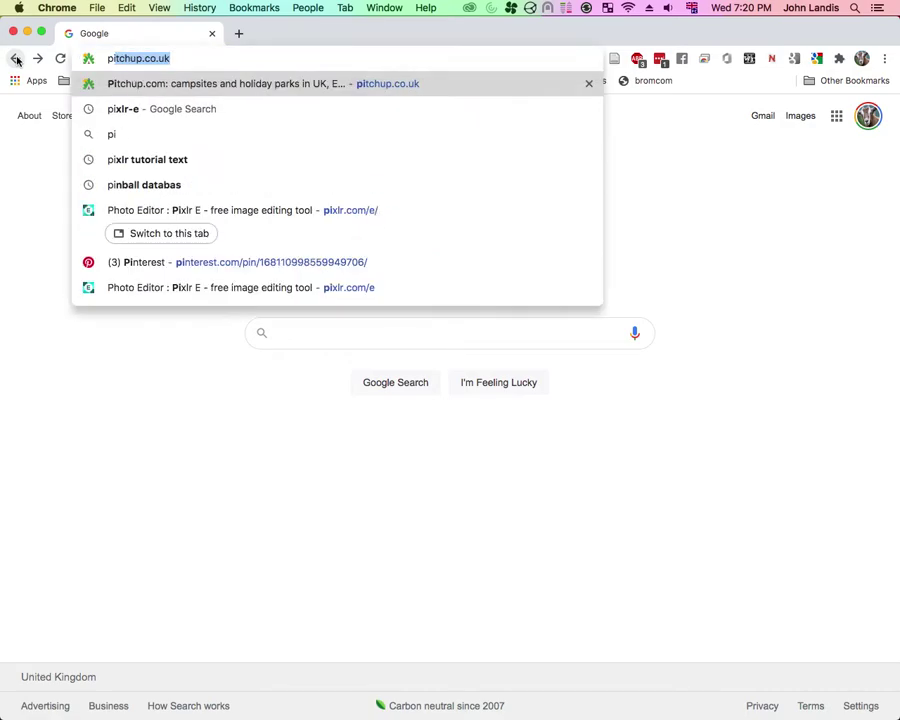
text(x)
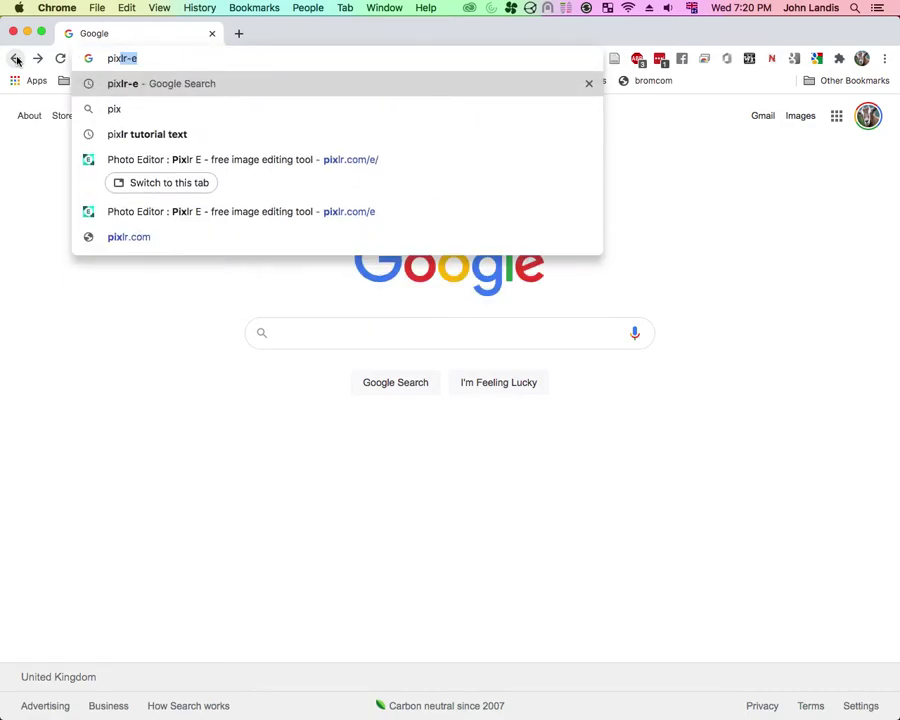
text(lr)
key(Delete)
key(Return)
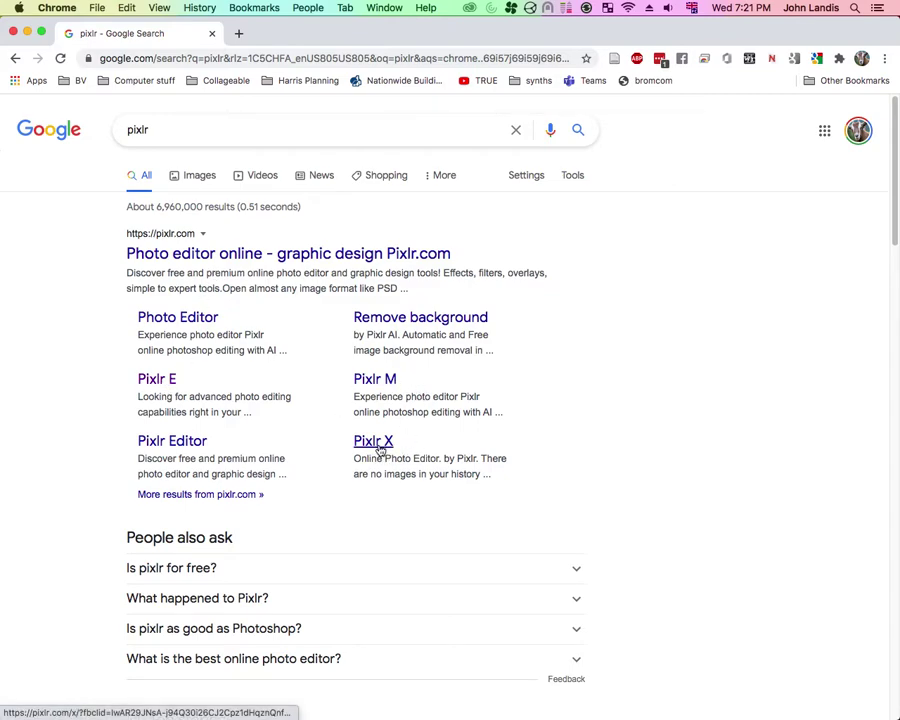
click(158, 380)
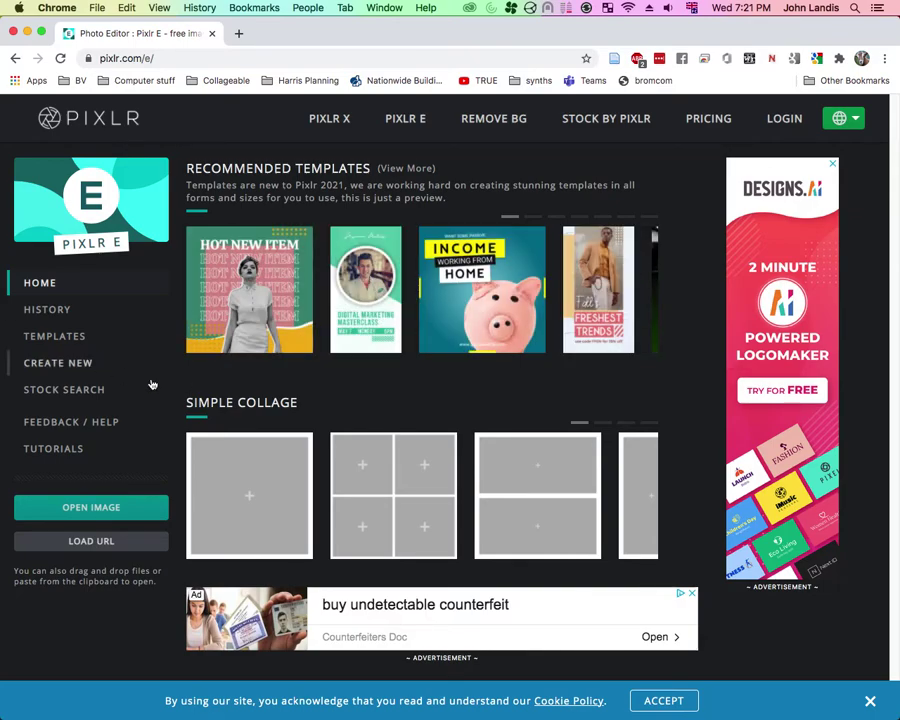
Start a new blank image and name it "logos".
click(62, 365)
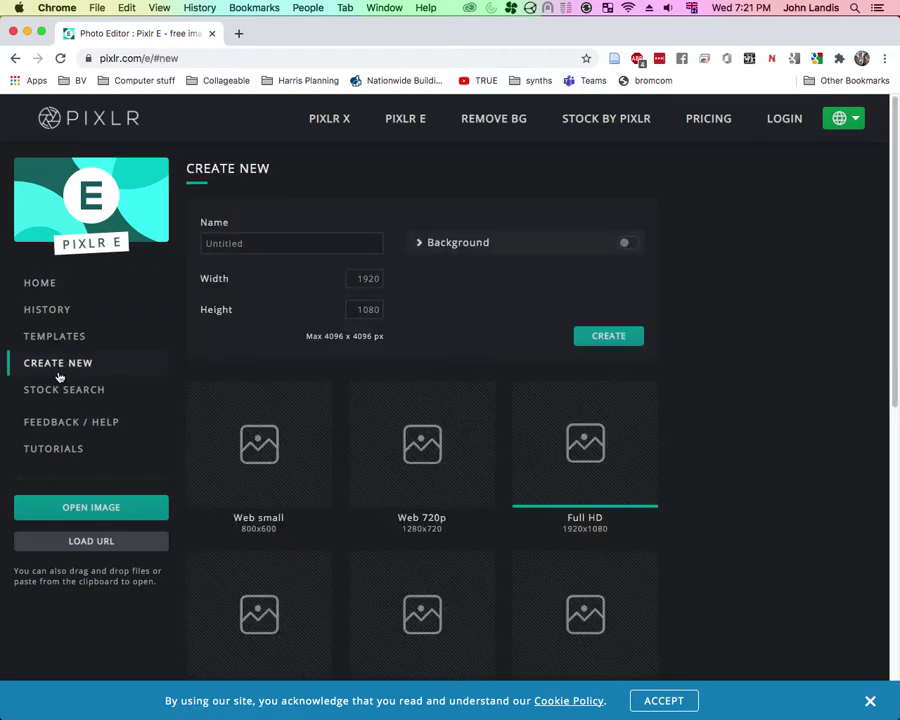
click(321, 240)
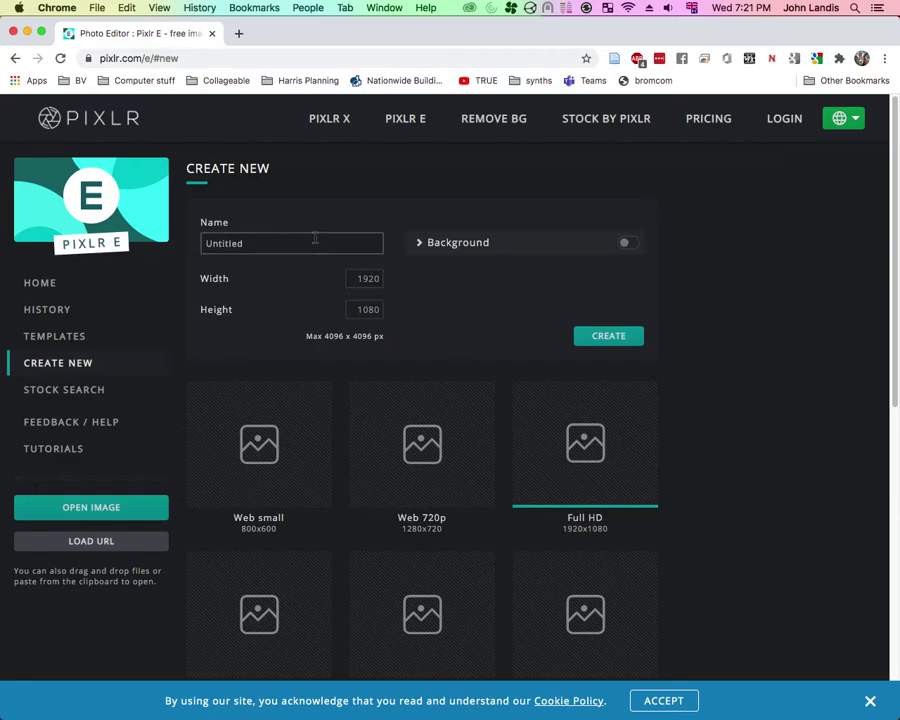
key(super+a)
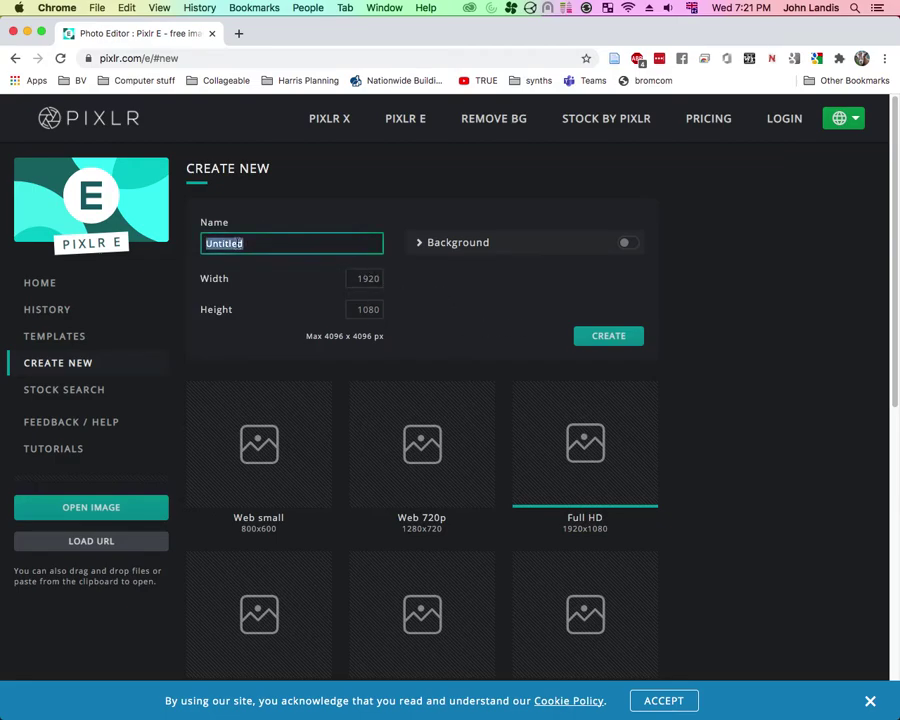
text(logos)
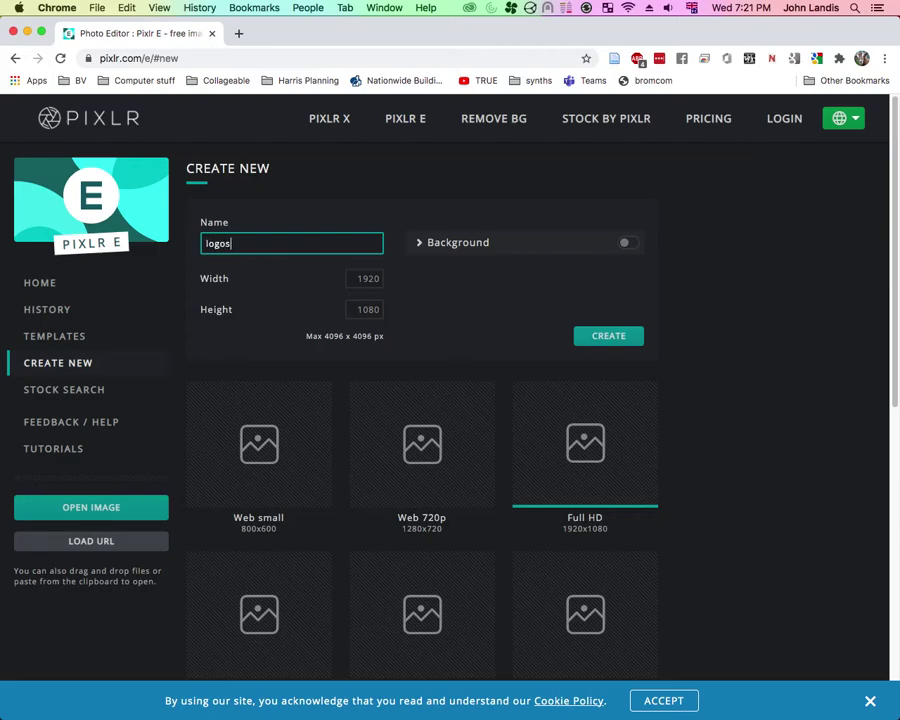
key(Tab)
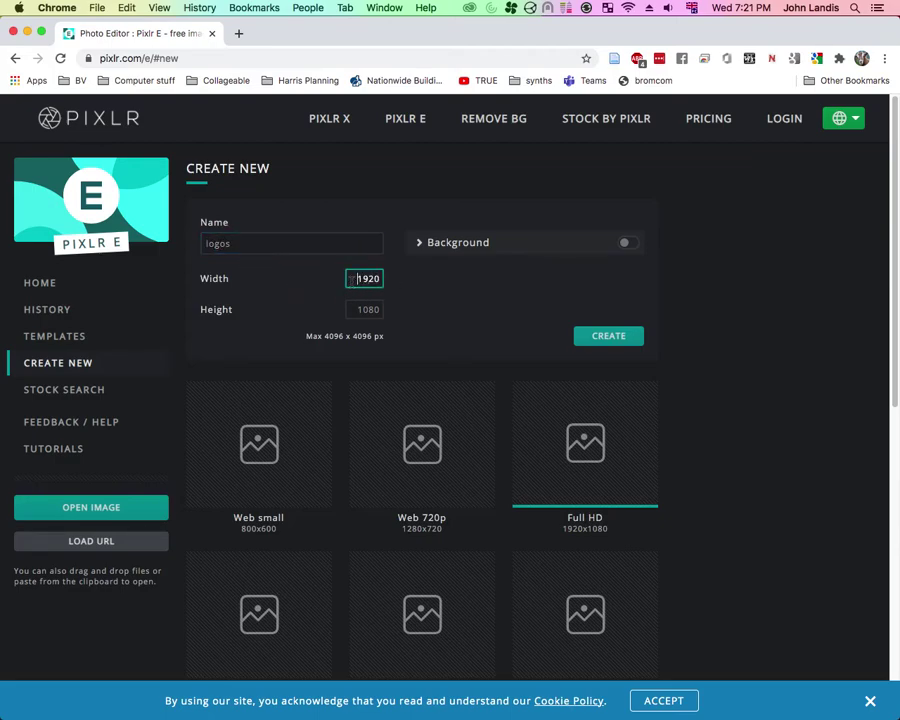
Set the new image's width to 3500 and its height to 2400 pixels.
click(360, 310)
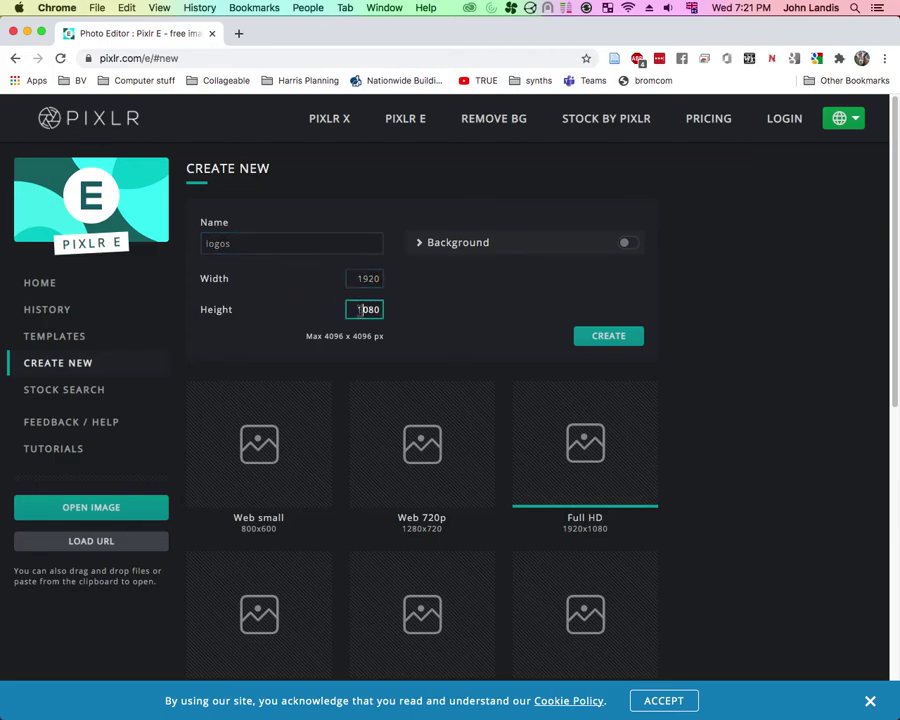
click(358, 279)
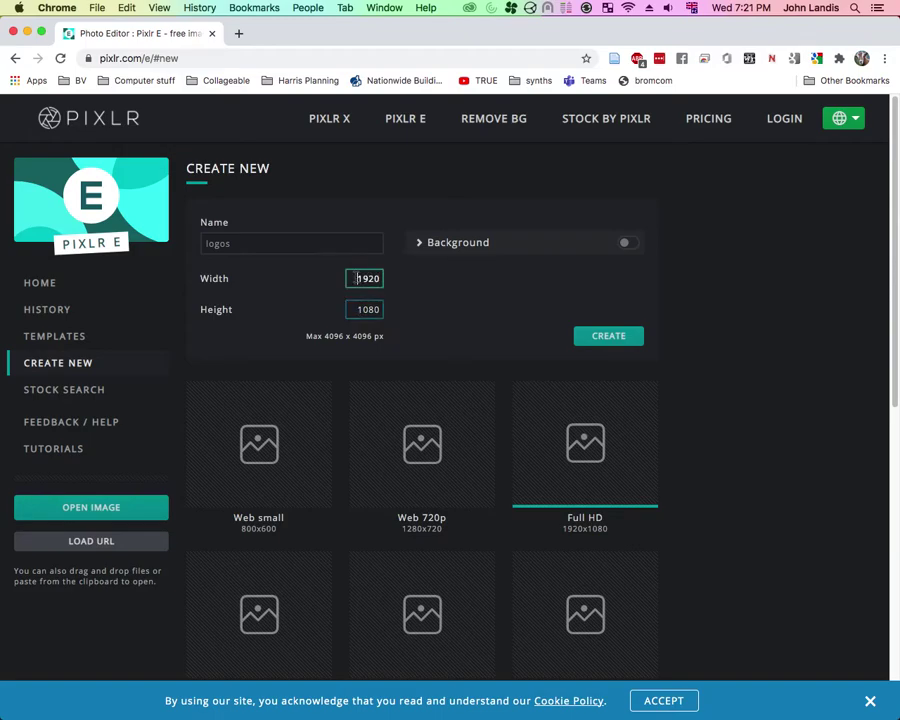
double_click(363, 279)
text(3500)
click(362, 308)
double_click(362, 308)
text(2400)
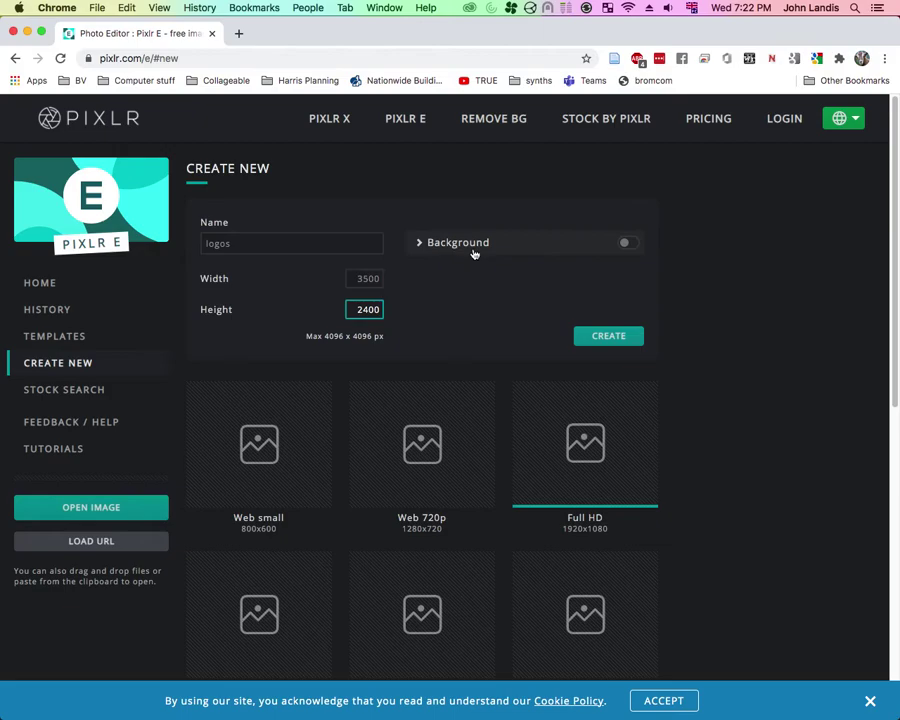
Turn on a white background (#FFFFFF) for the new image and create it.
click(418, 243)
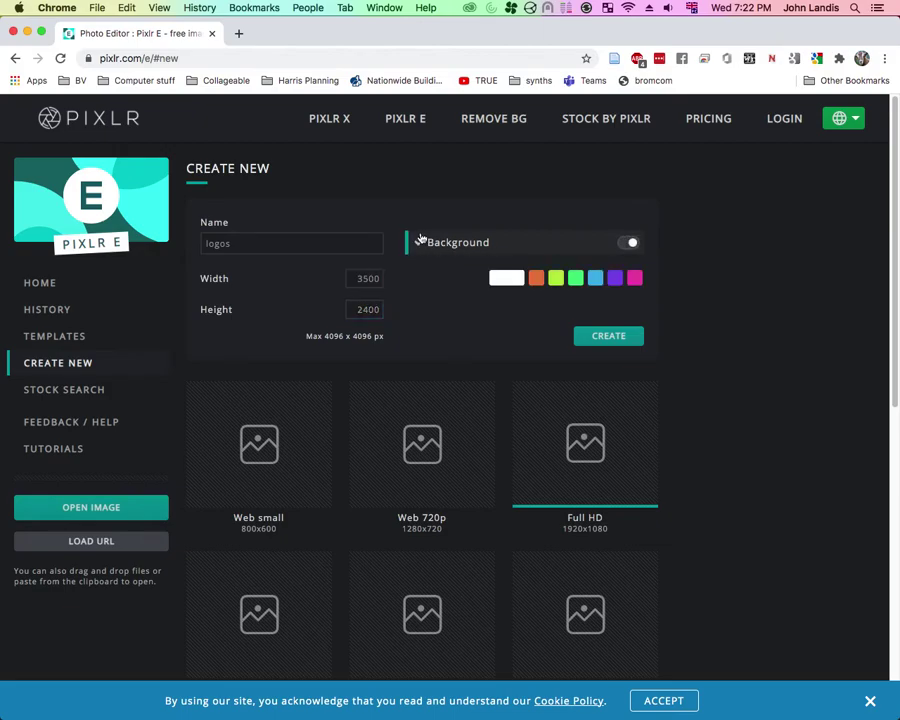
click(499, 280)
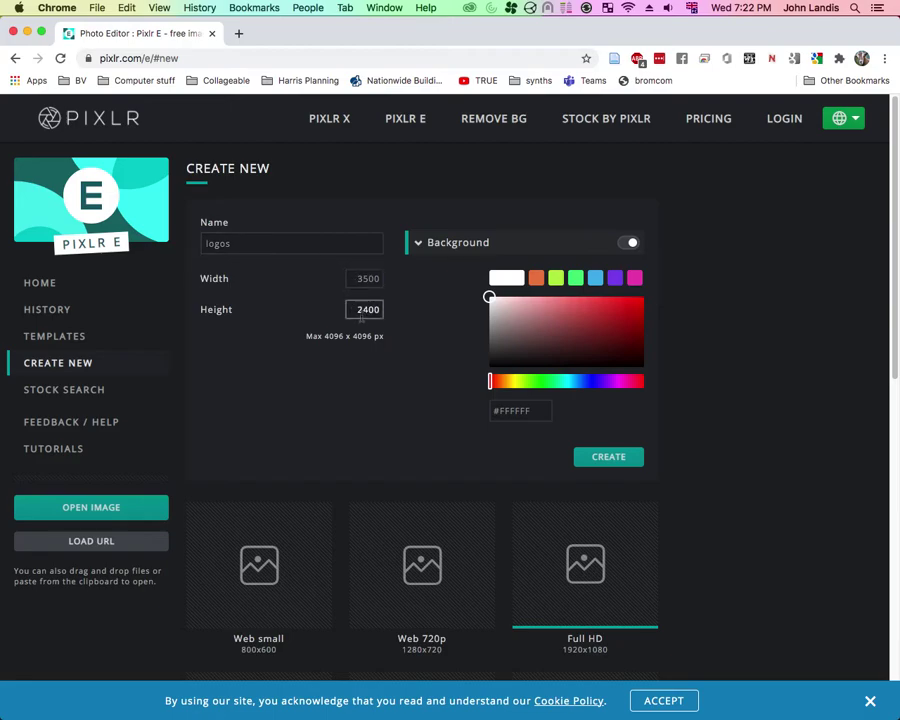
click(500, 278)
click(511, 283)
click(603, 458)
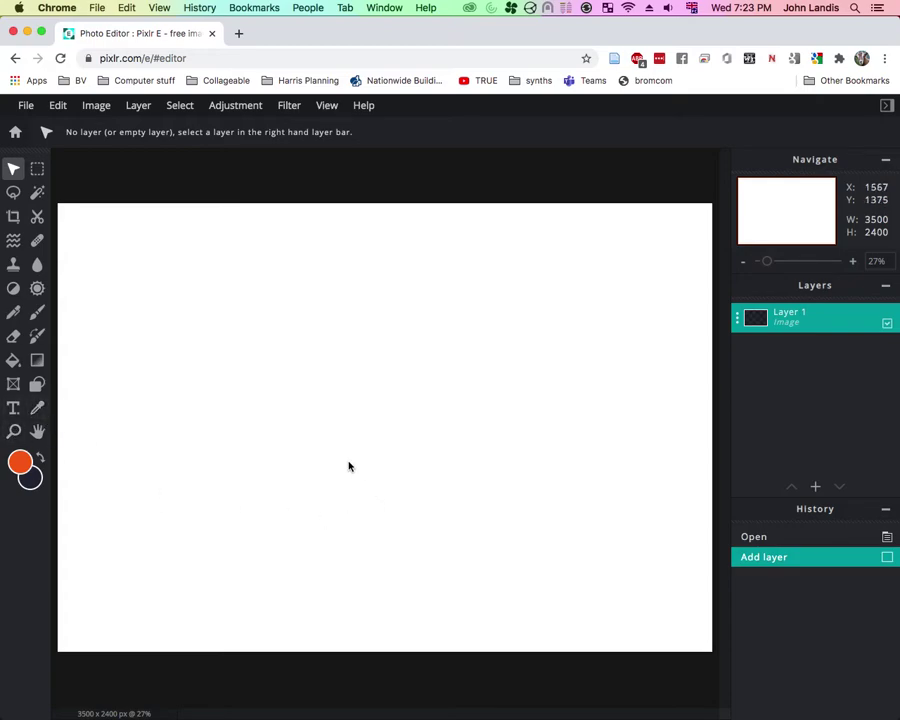
Add a text layer reading "Slake" and move it up into the upper part of the canvas.
click(13, 408)
click(100, 283)
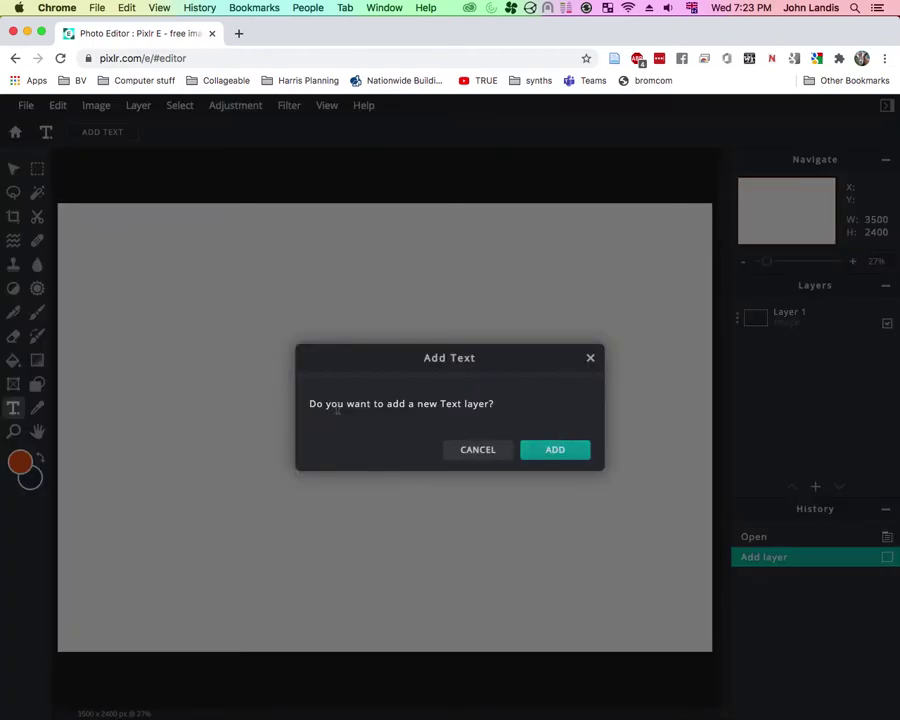
click(556, 451)
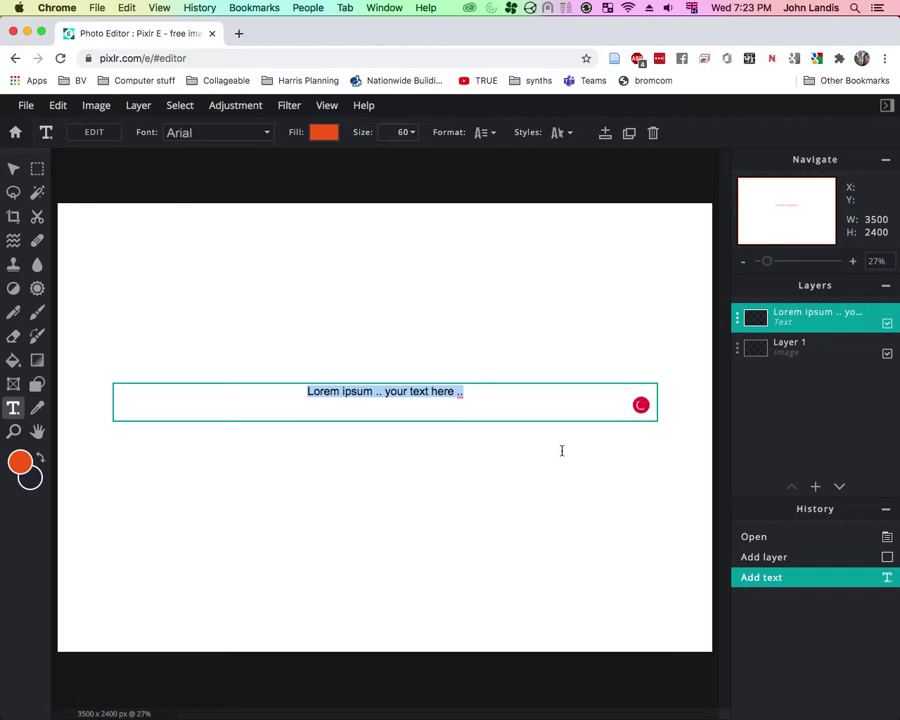
key(BackSpace)
text(Slake)
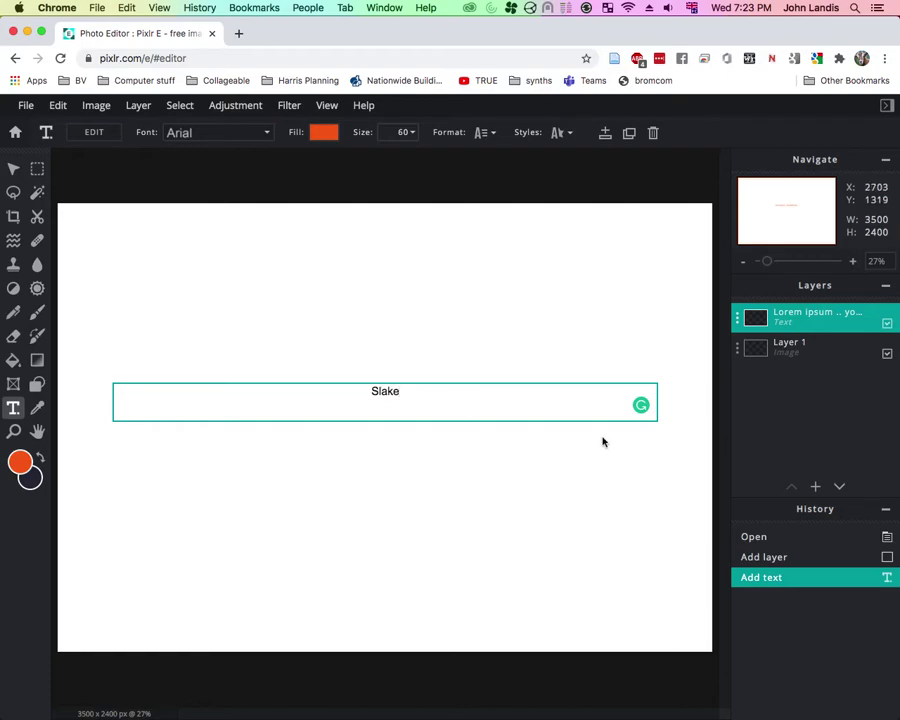
click(198, 235)
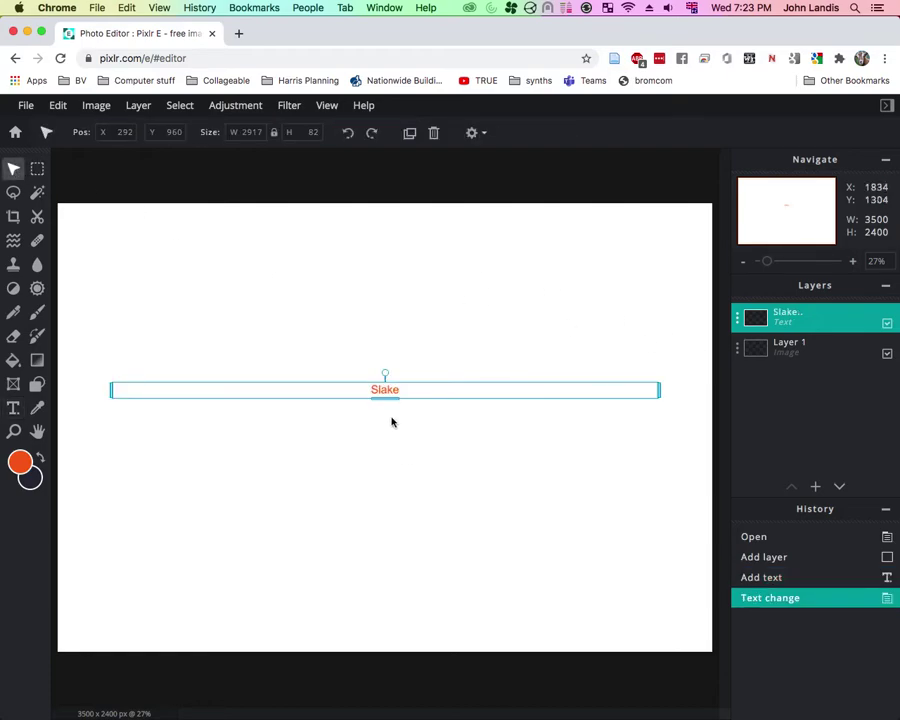
drag(388, 388, 359, 320)
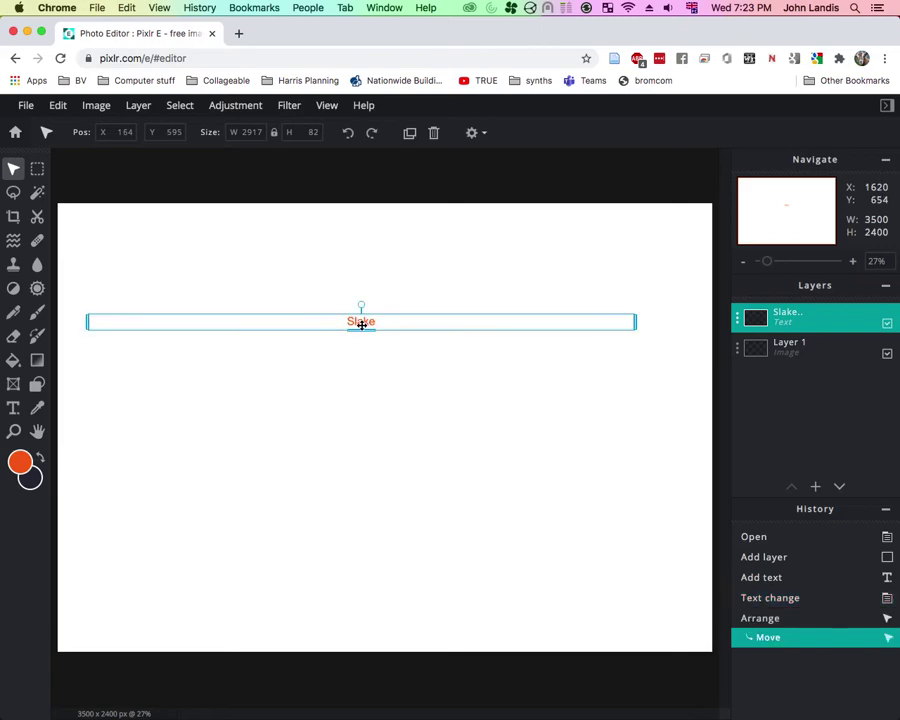
Browse the available fonts and change the "Slake" text to the free font Eastone.
double_click(360, 321)
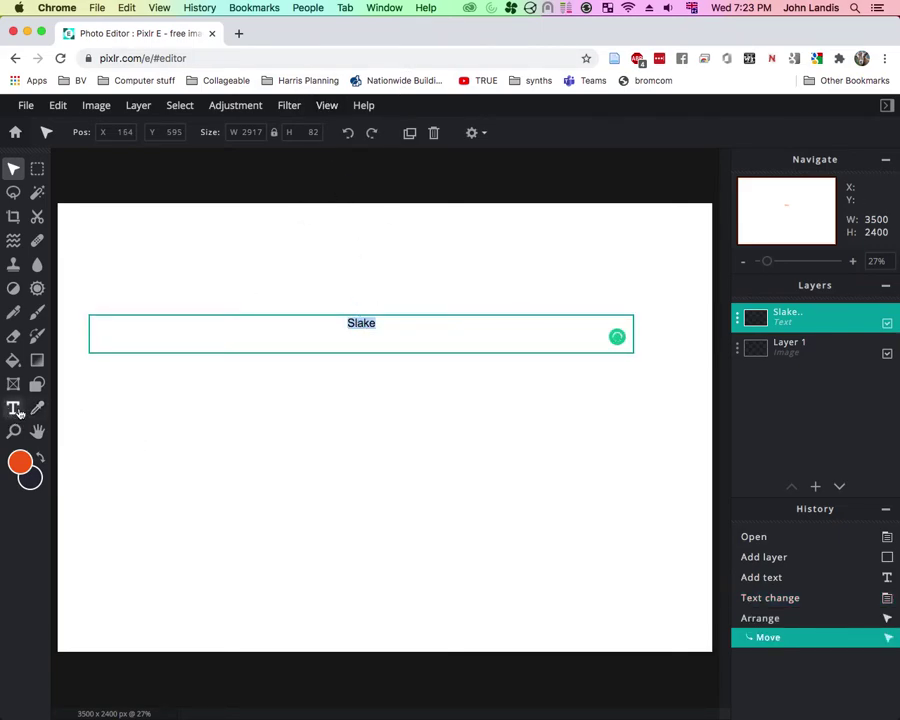
click(13, 408)
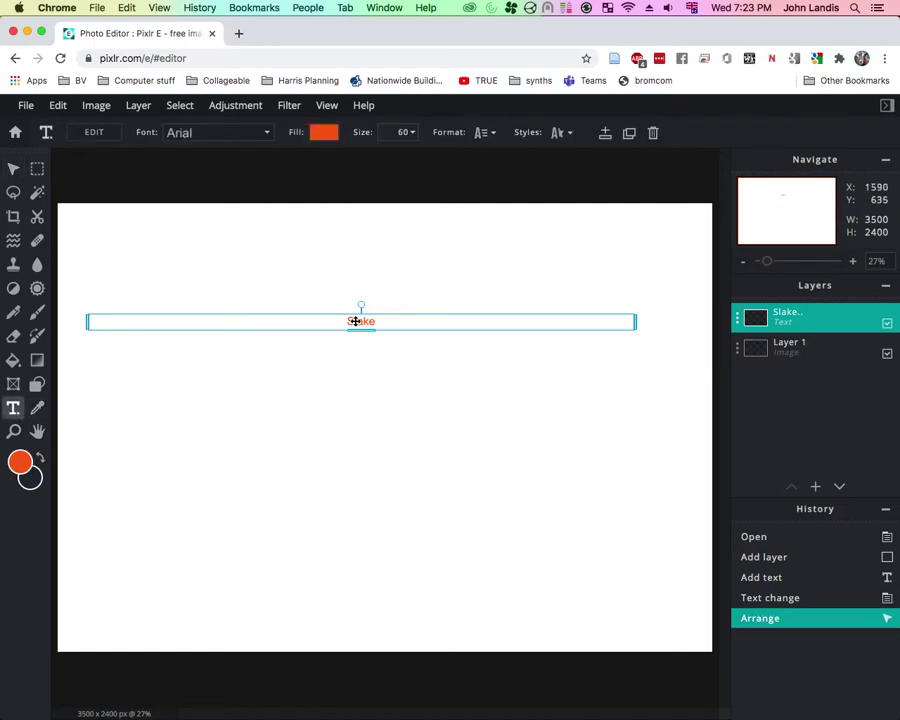
click(200, 132)
scroll(210, 335, down, 2)
scroll(210, 335, down, 10)
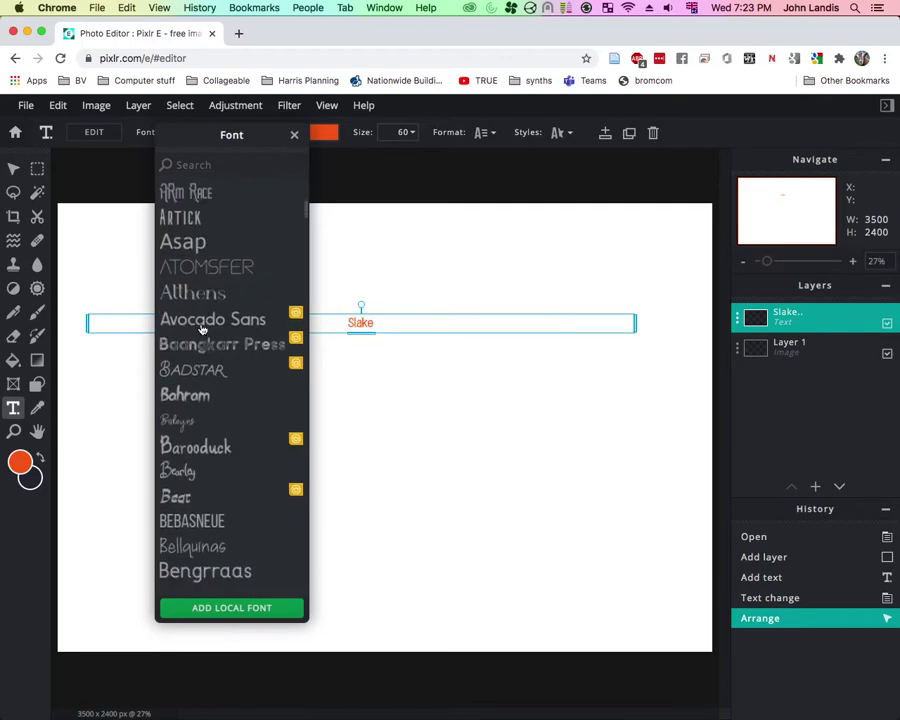
scroll(201, 328, down, 8)
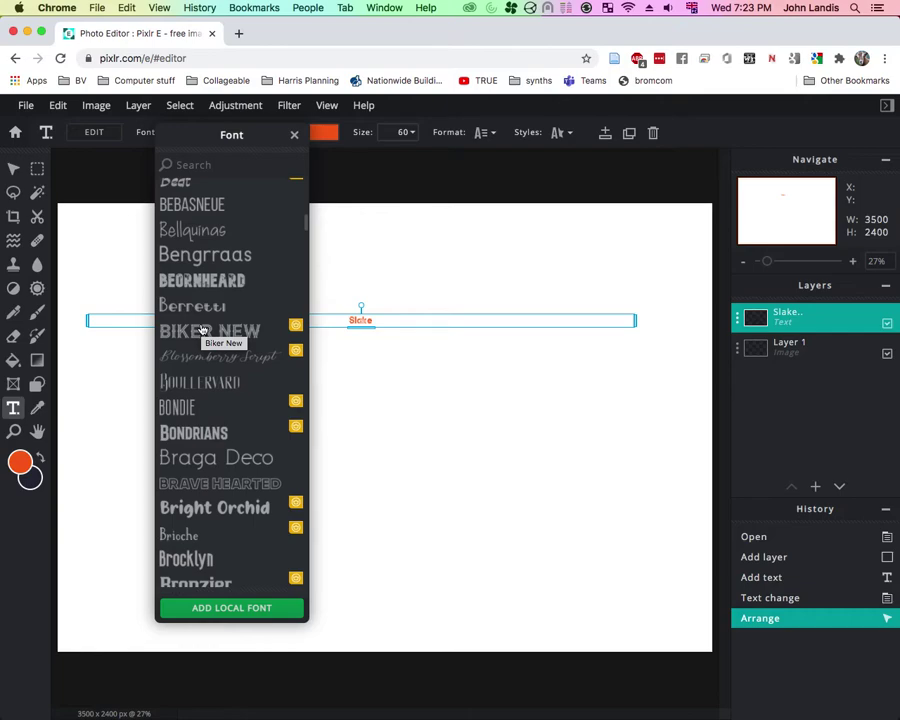
scroll(202, 330, down, 5)
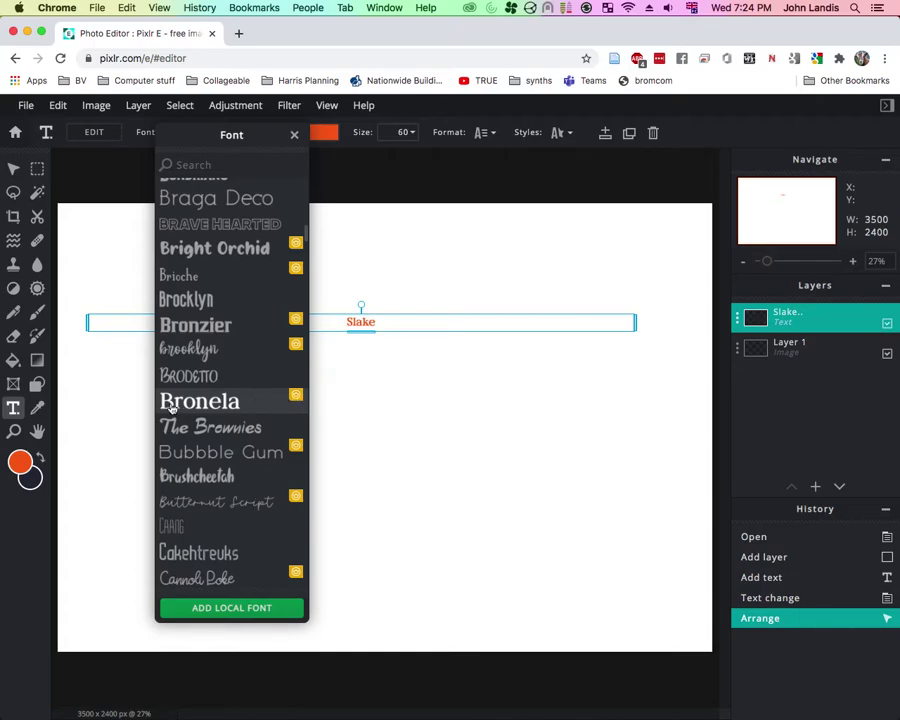
click(248, 404)
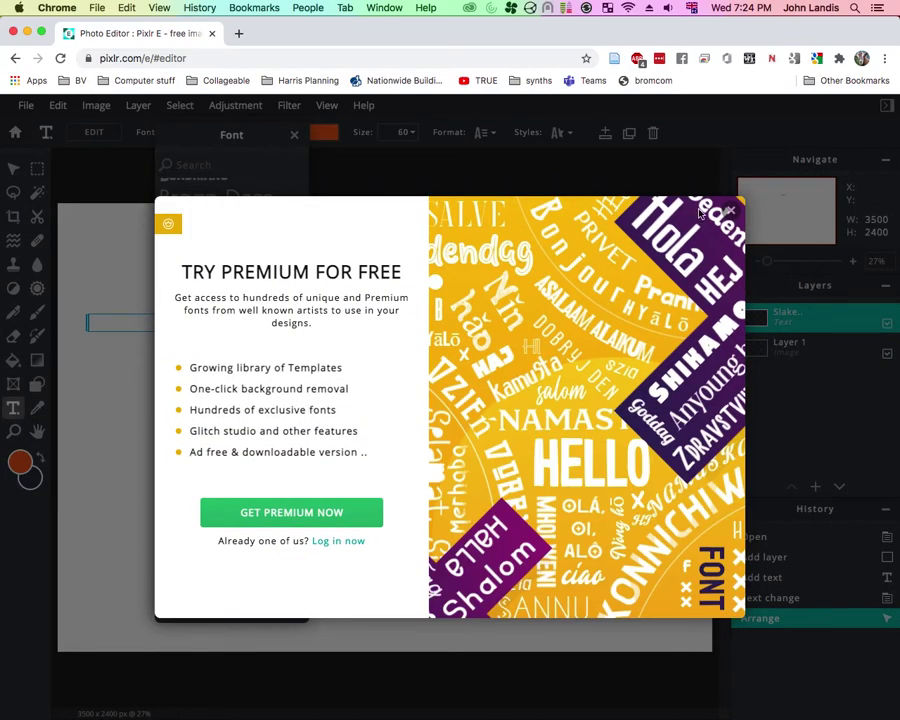
click(730, 210)
scroll(200, 393, down, 1)
scroll(199, 394, down, 12)
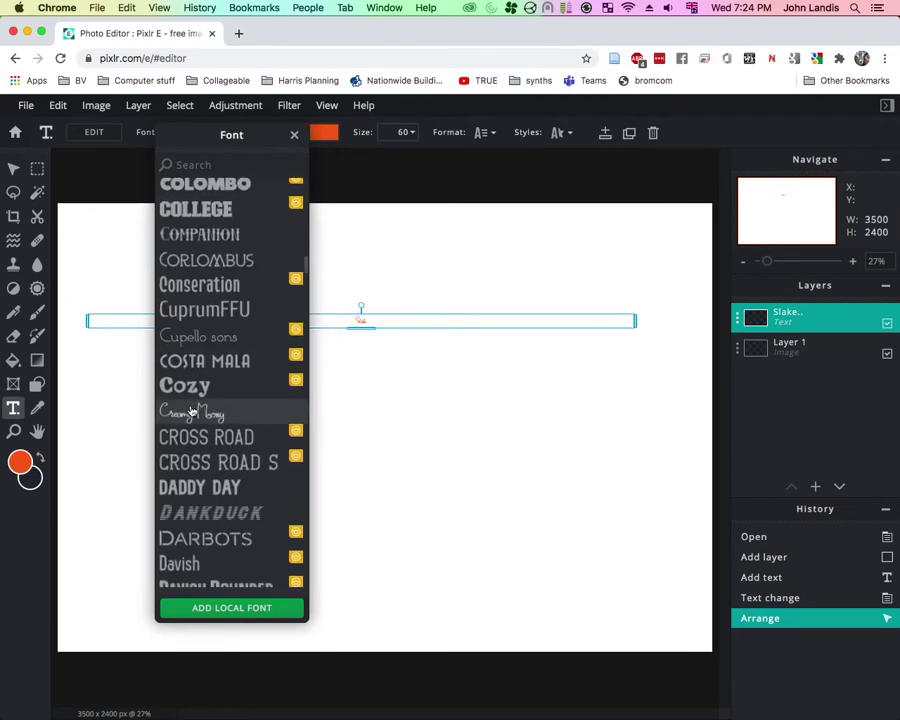
scroll(193, 411, down, 4)
scroll(193, 411, down, 4)
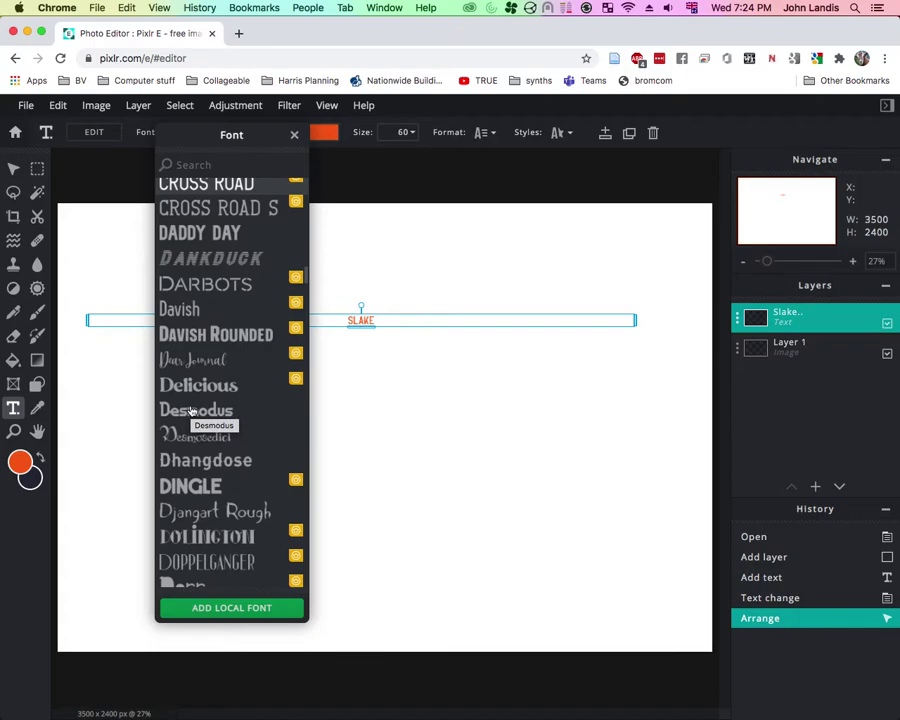
scroll(190, 415, down, 5)
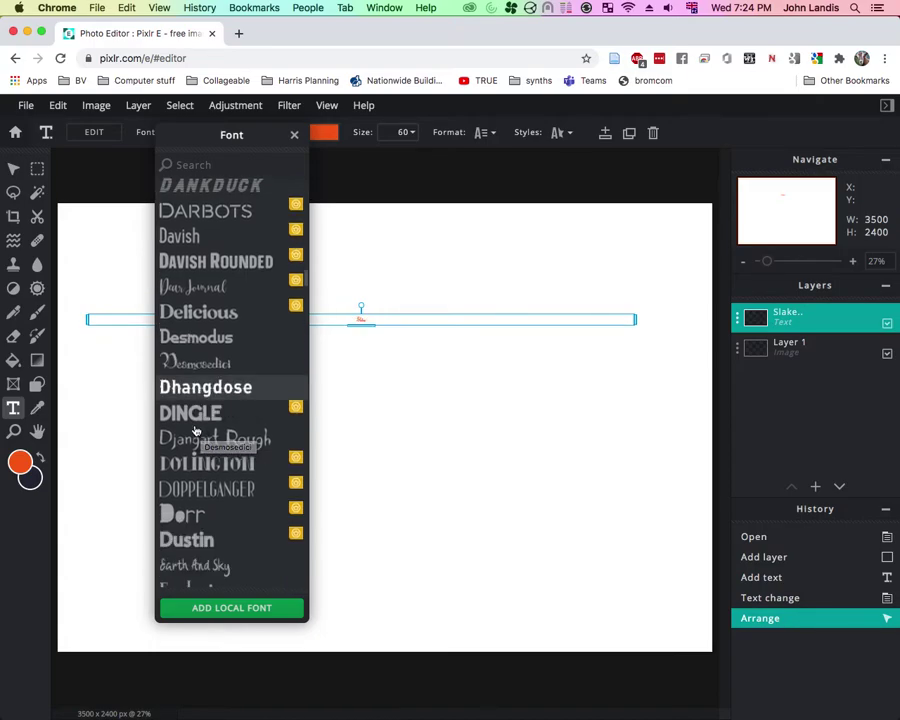
scroll(183, 432, down, 1)
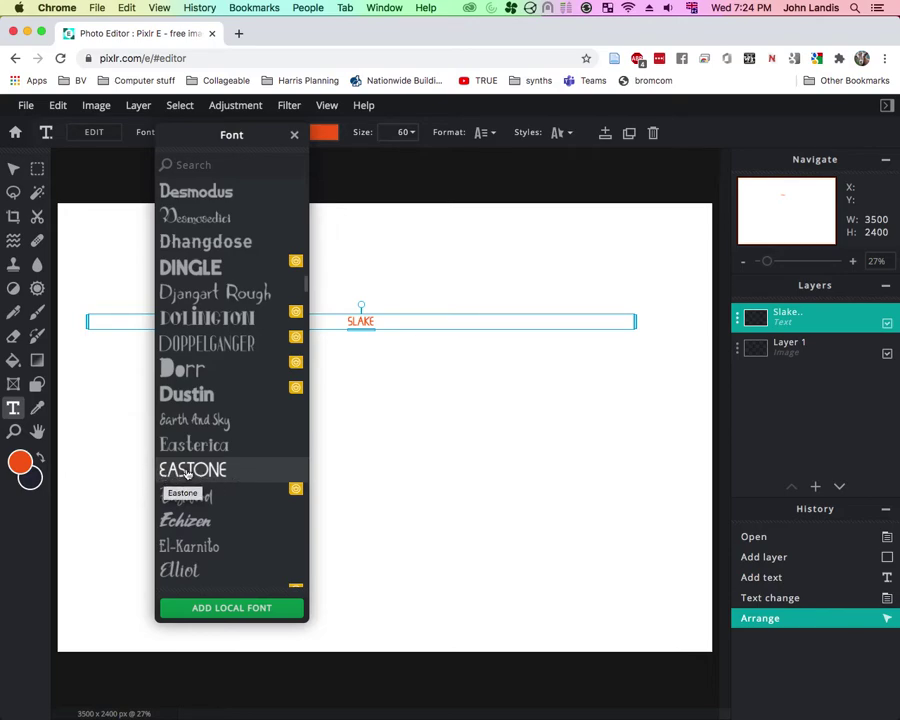
click(186, 472)
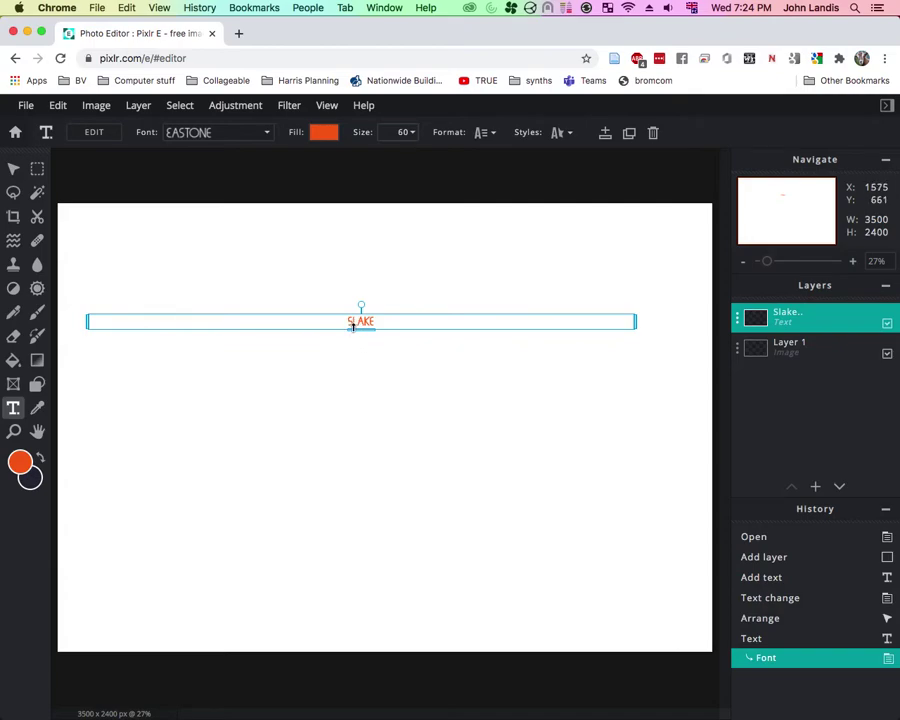
Enlarge the "Slake" text to size 450 and change its fill to bright light blue.
click(410, 132)
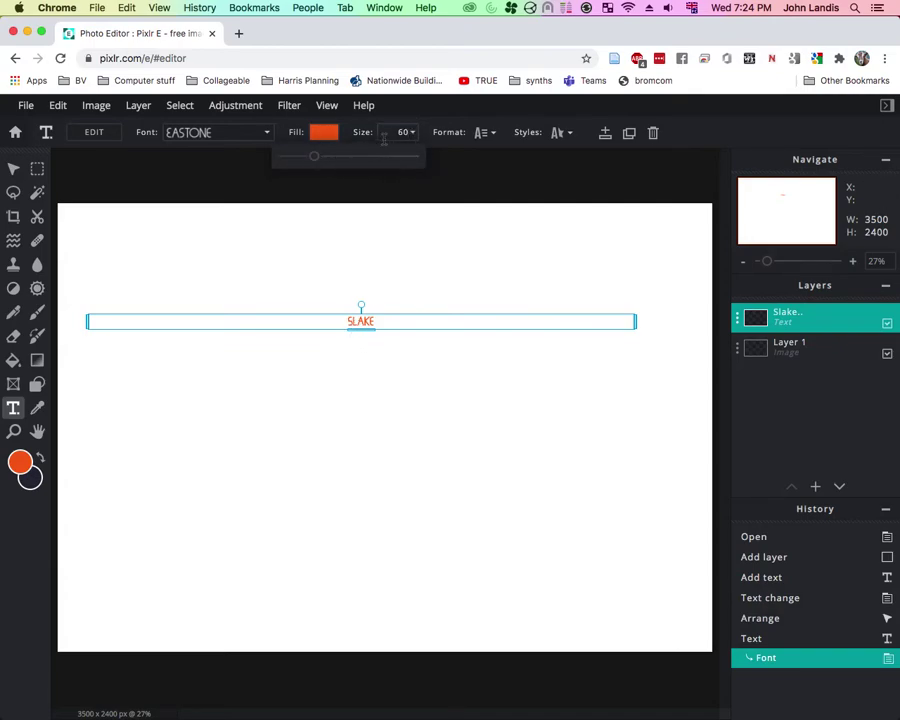
drag(312, 157, 366, 159)
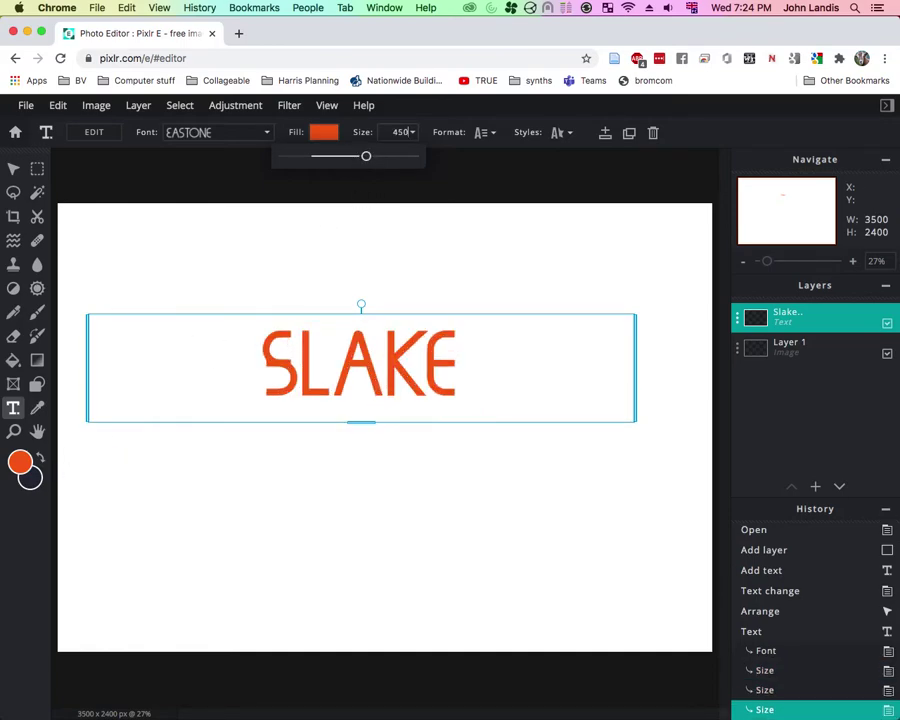
click(320, 126)
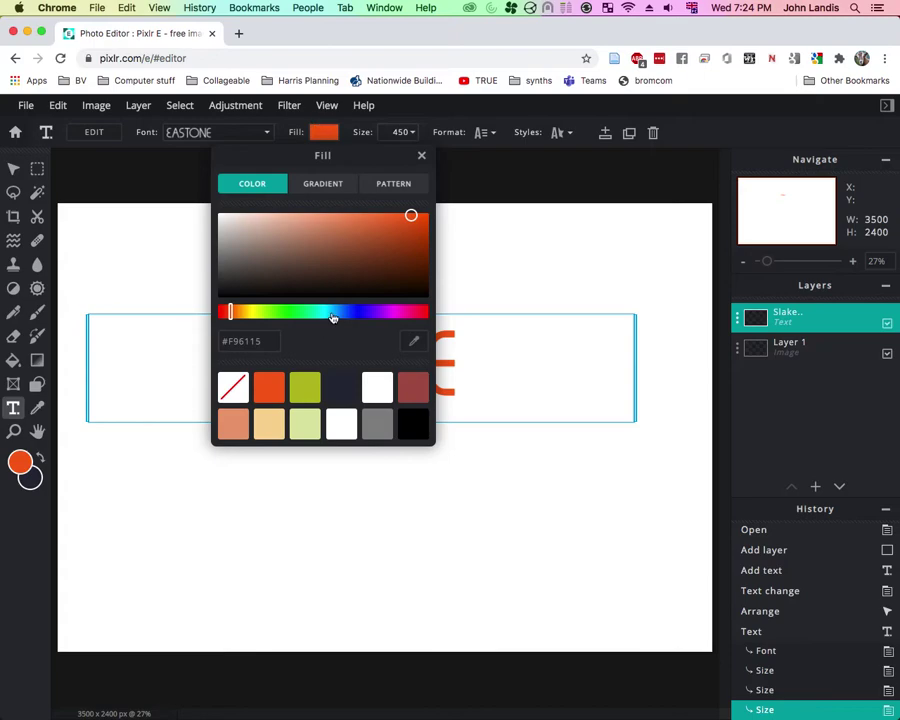
drag(334, 316, 331, 323)
click(487, 228)
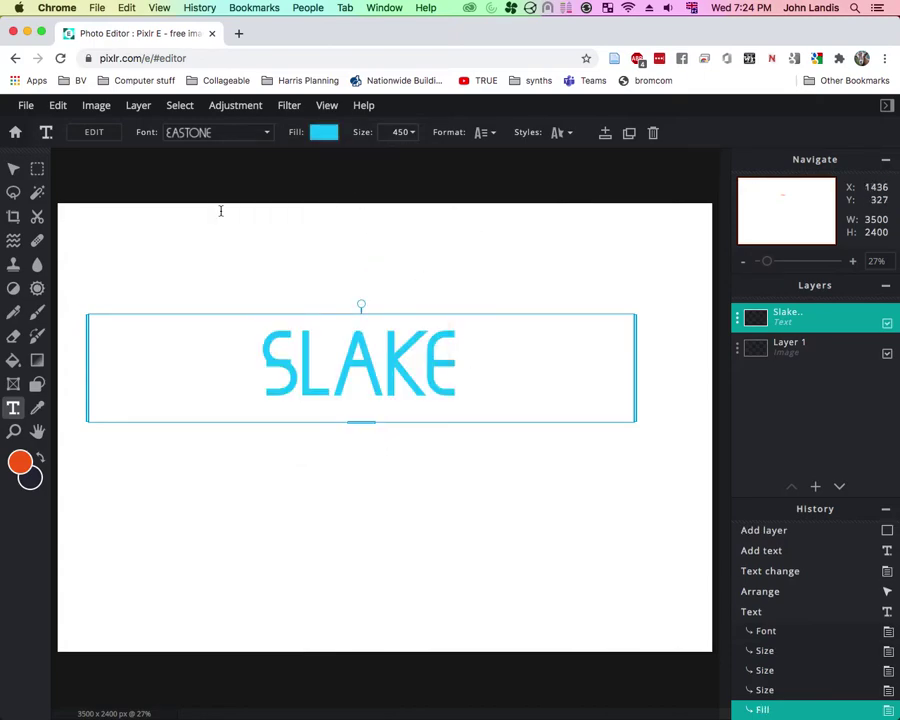
Narrow the "Slake" text box from its left side so that it fits closely around the word.
click(13, 168)
click(410, 408)
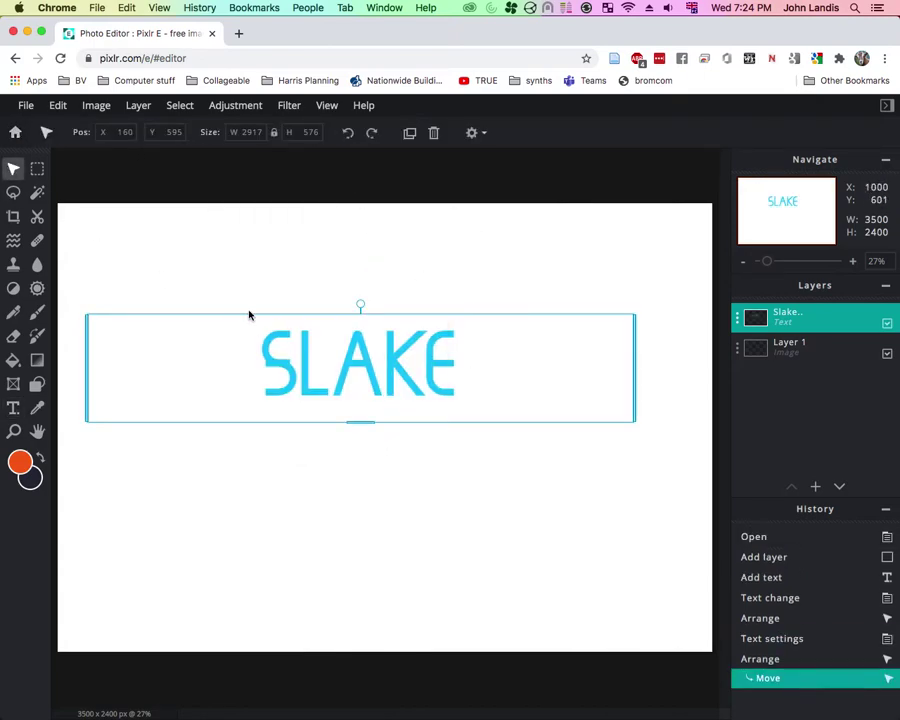
drag(88, 355, 398, 362)
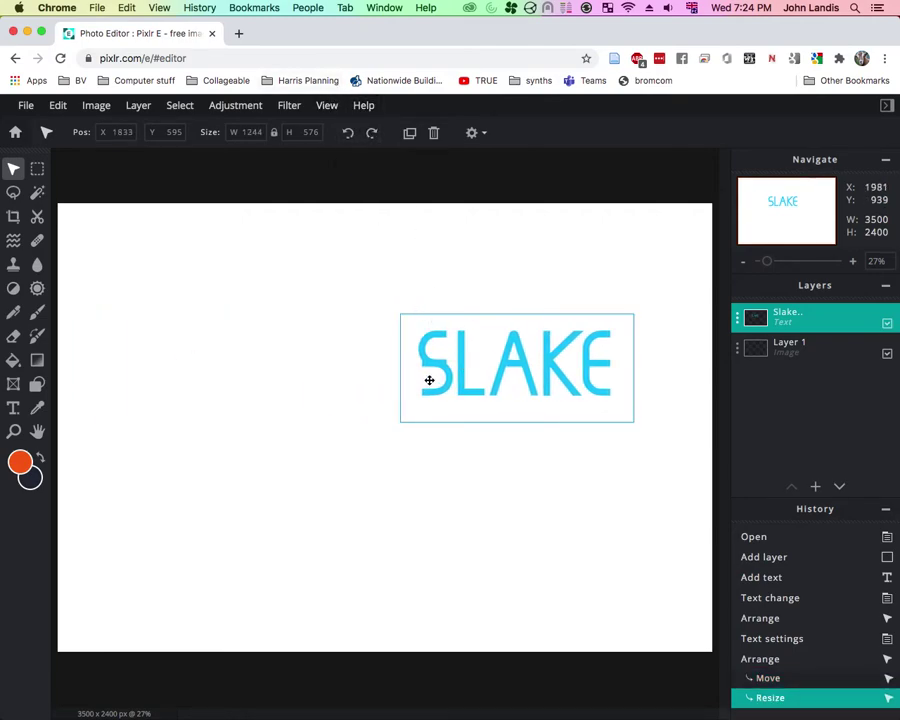
Increase the letter spacing of the "Slake" text to 34 and widen its text box so all letters fit.
click(13, 407)
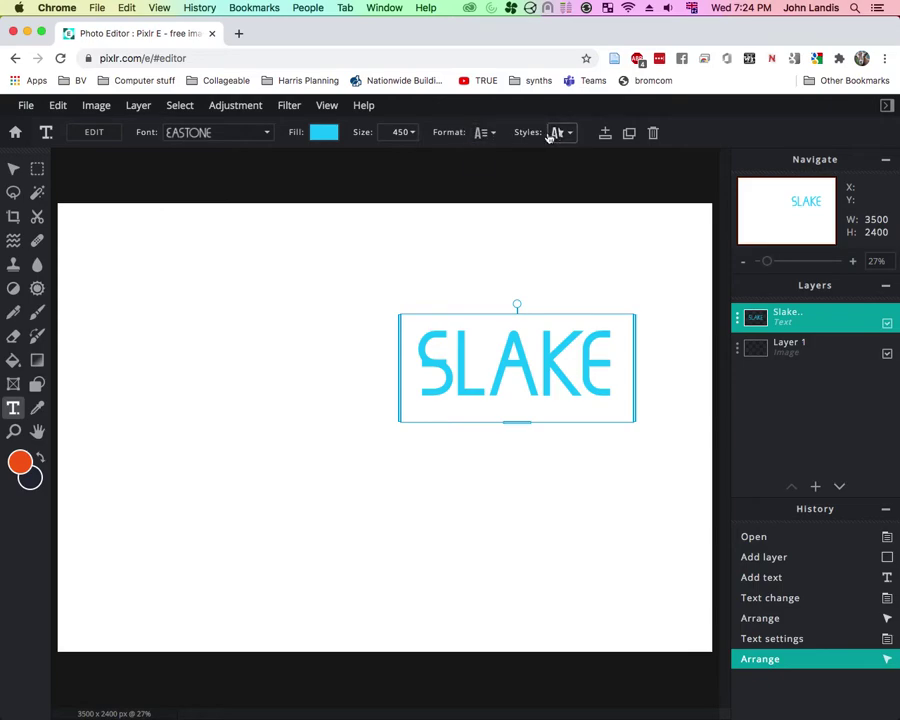
click(487, 135)
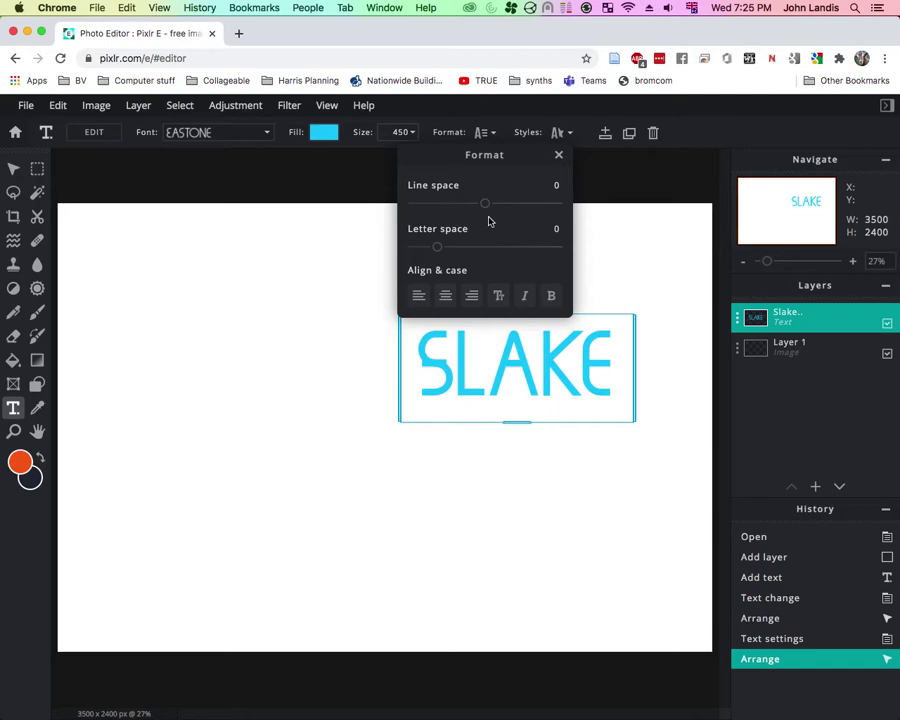
drag(436, 248, 473, 247)
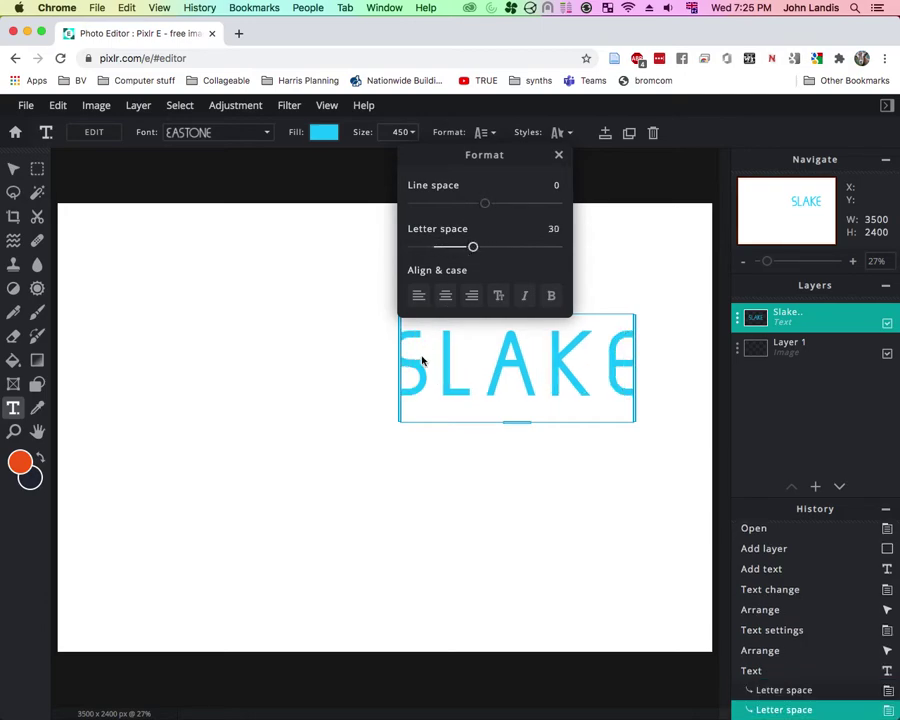
click(399, 366)
drag(403, 370, 94, 367)
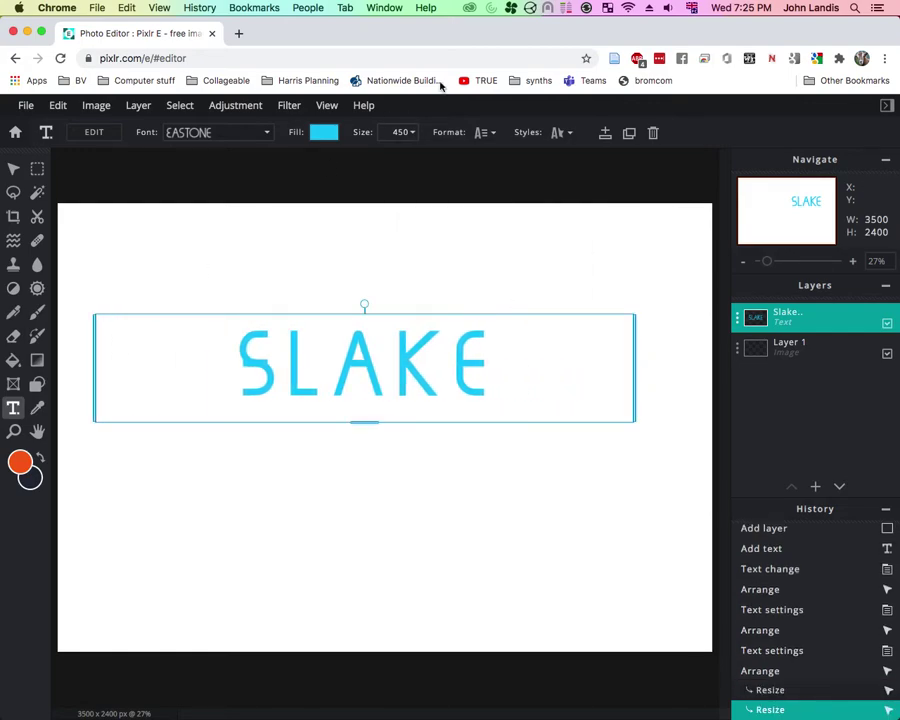
click(481, 133)
mouse_move(472, 247)
mouse_down()
mouse_move(560, 250)
mouse_move(368, 251)
mouse_move(479, 252)
mouse_up()
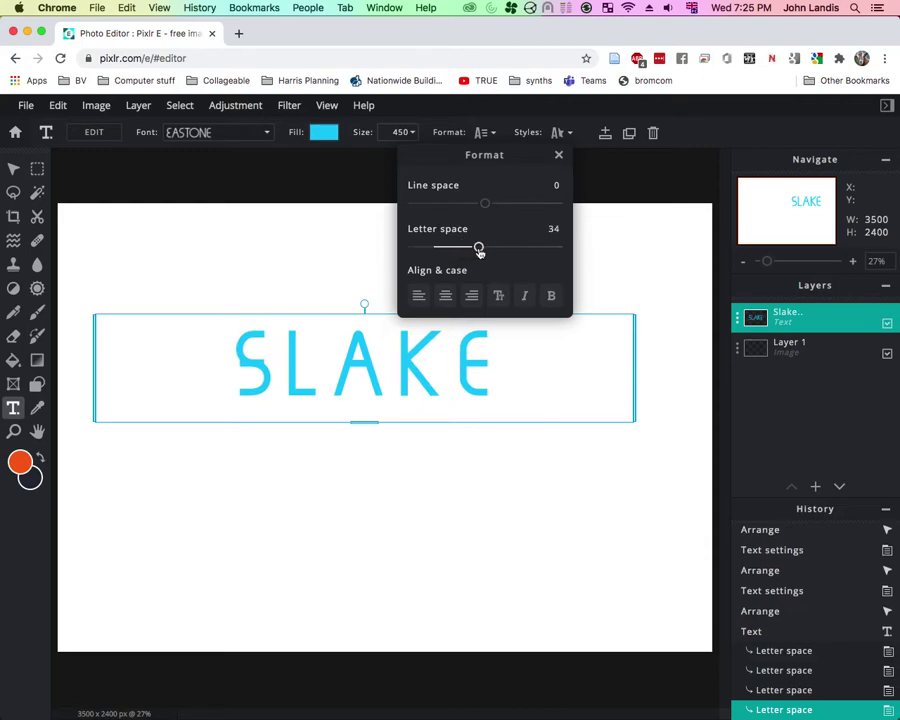
Try bold and italic formatting on the "Slake" text, then turn both off.
click(551, 295)
click(525, 297)
click(525, 296)
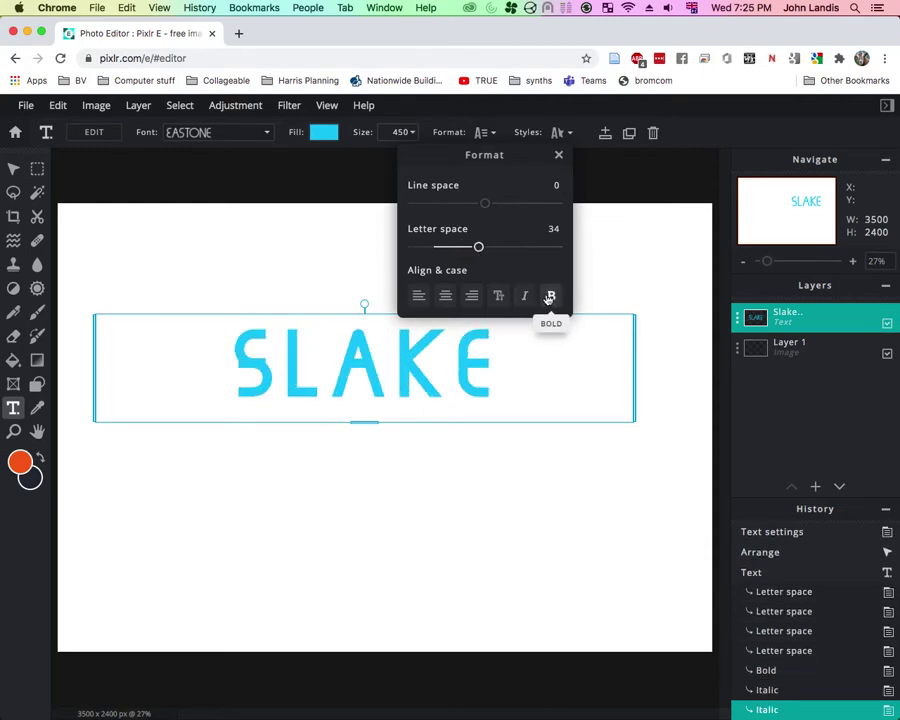
click(551, 295)
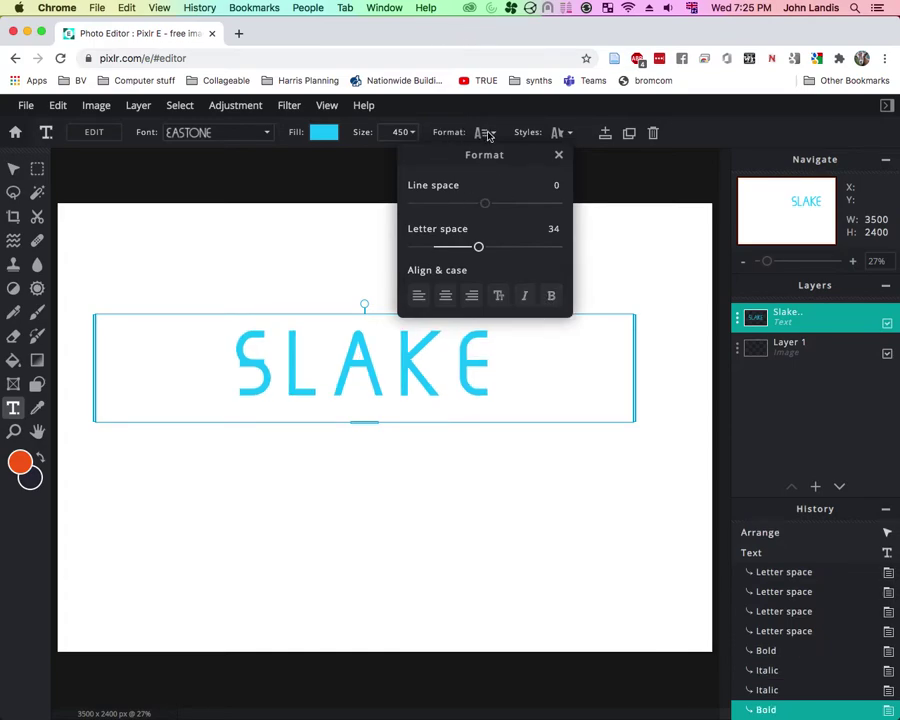
Try the circle curve style on the "Slake" text, testing its spread and flip options.
click(556, 134)
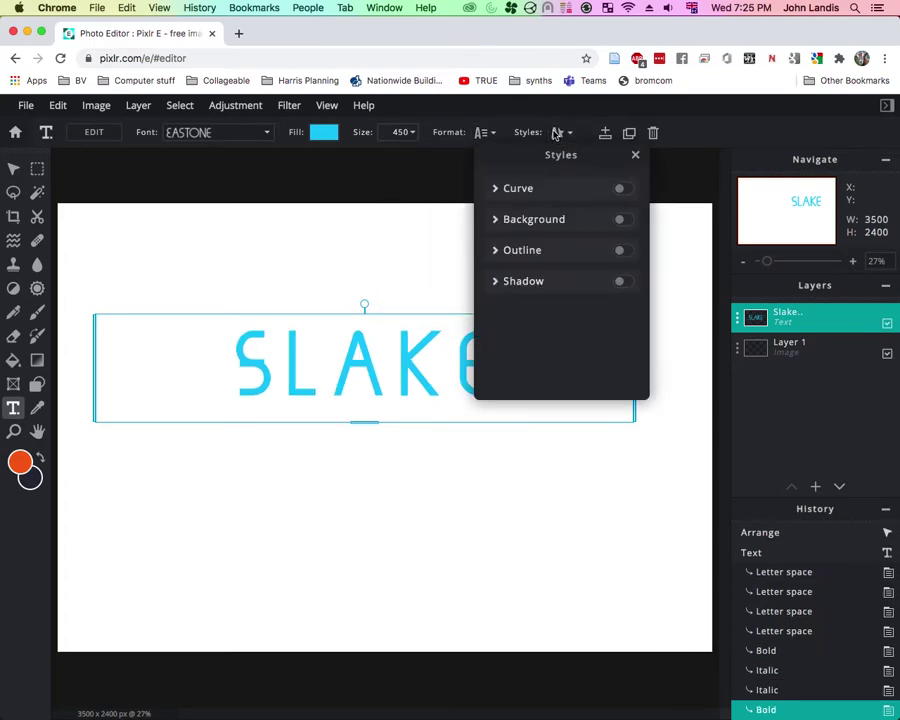
click(498, 190)
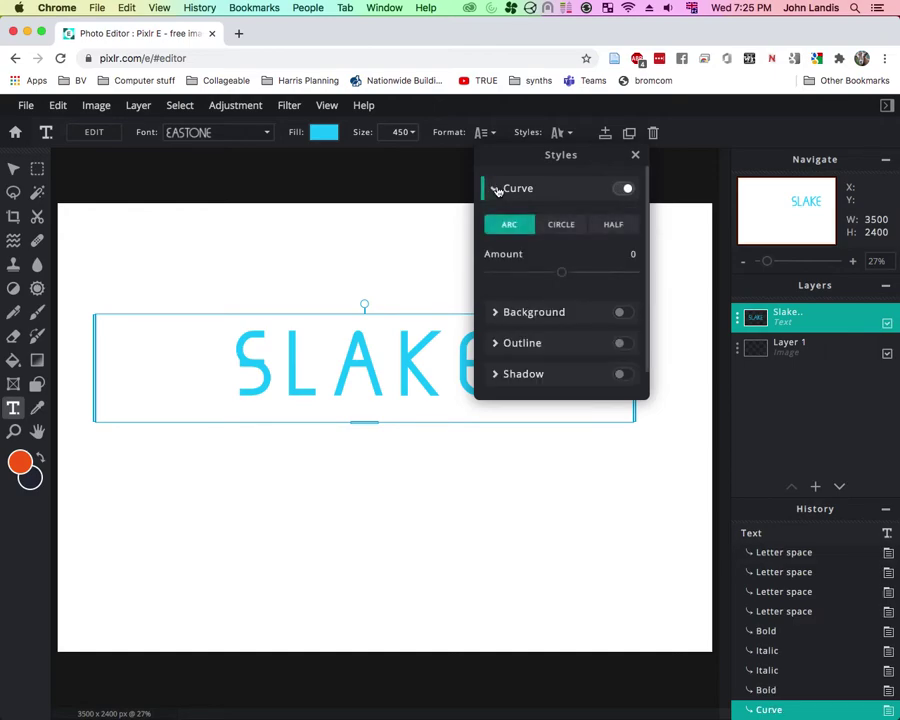
click(625, 188)
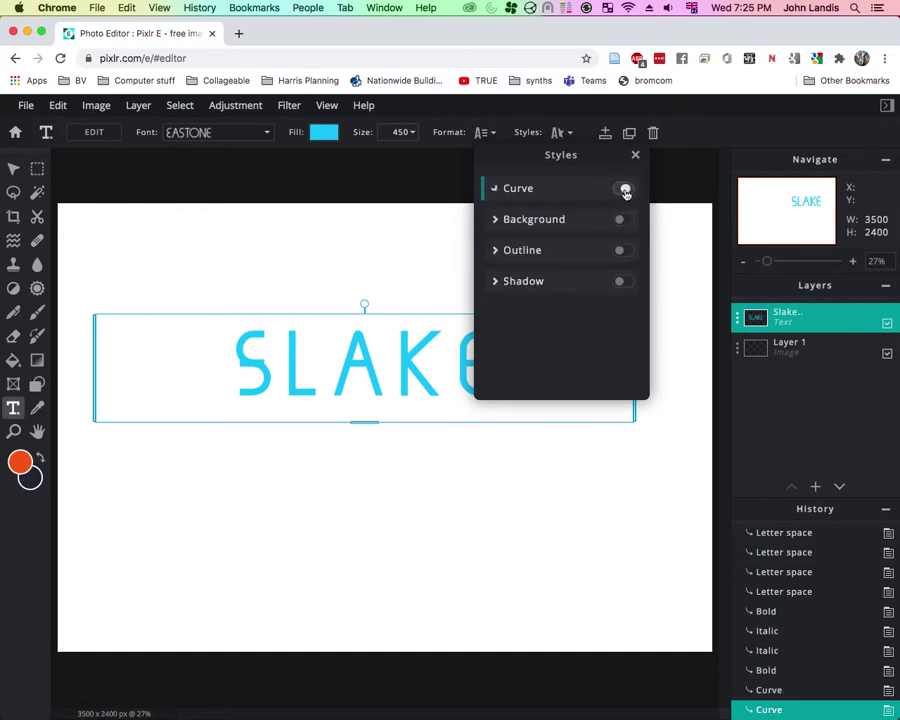
click(625, 188)
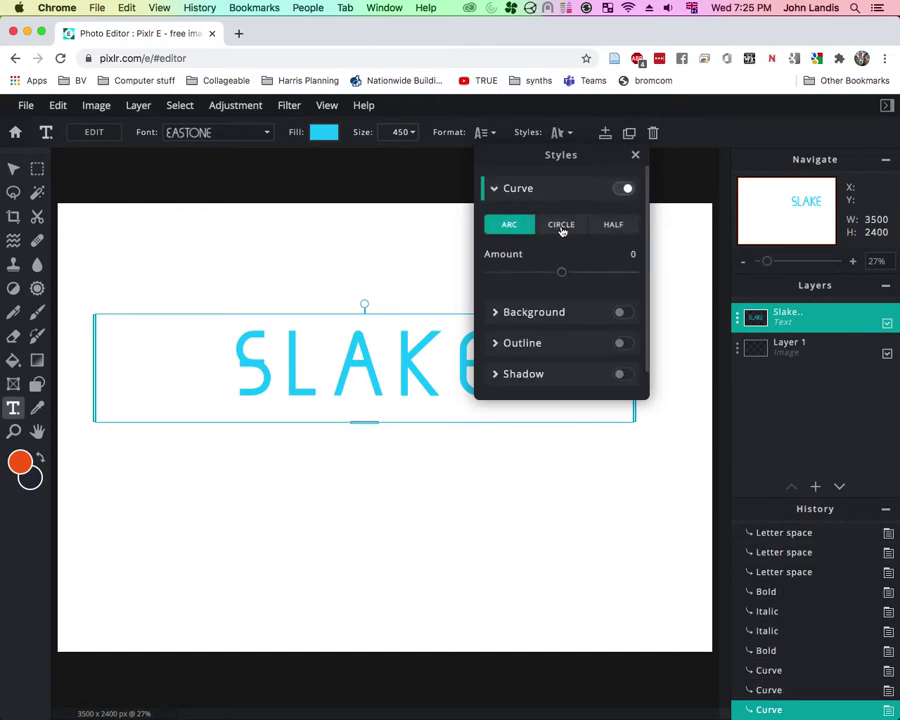
click(566, 225)
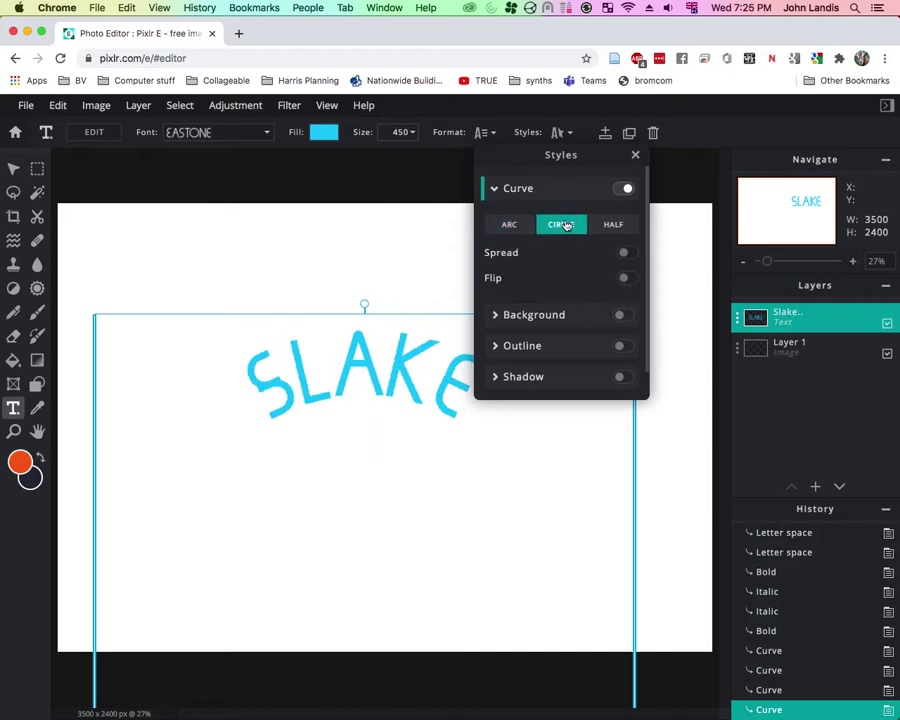
click(626, 254)
click(630, 253)
click(624, 278)
click(625, 278)
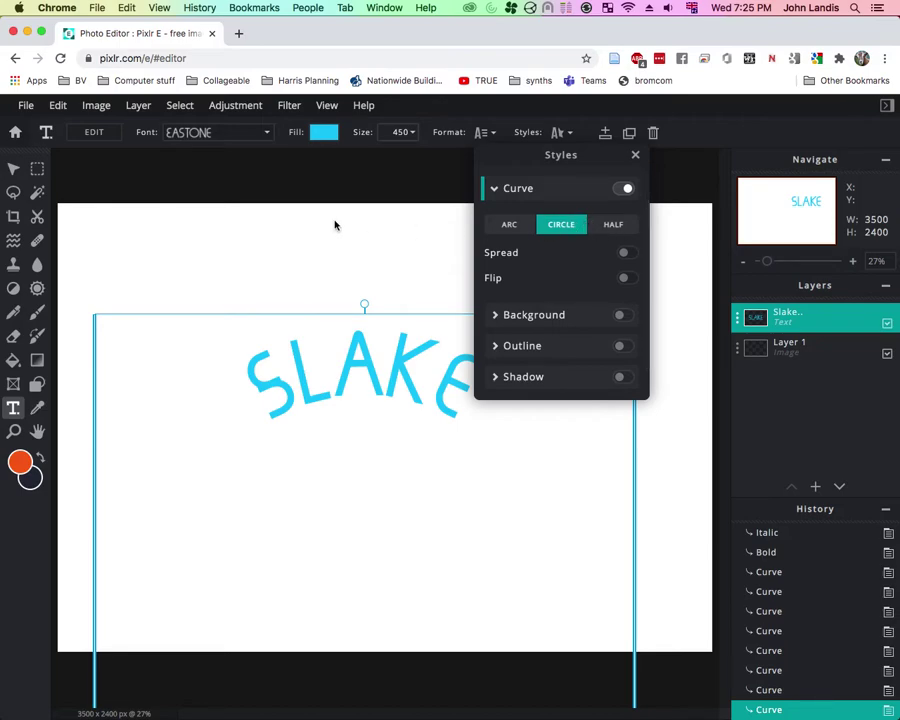
Try the half-circle curve with spread and flip on the "Slake" text, then remove the curve.
click(614, 226)
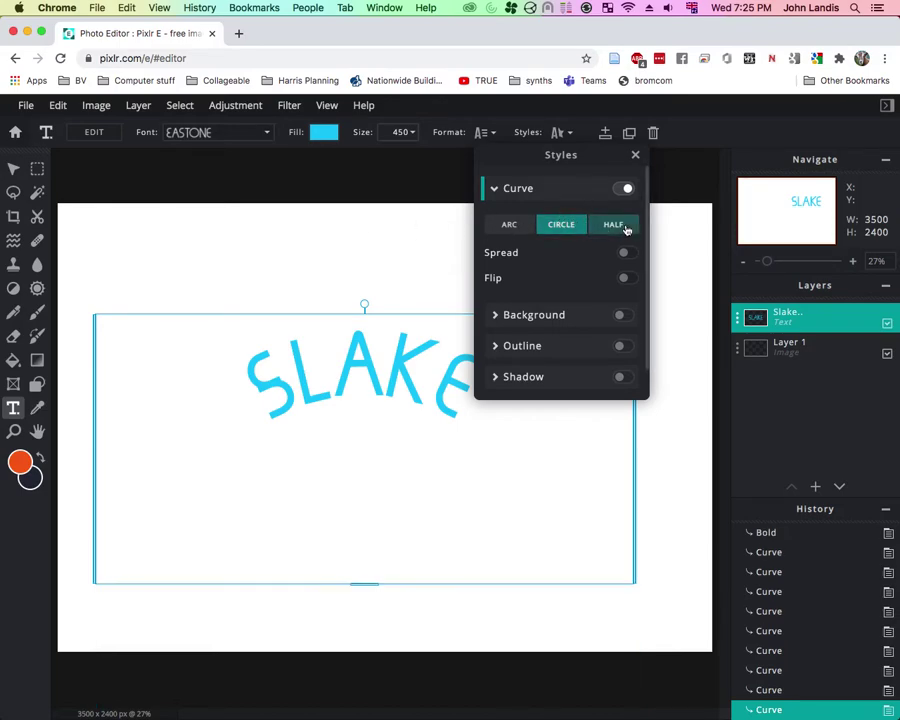
click(626, 255)
click(628, 255)
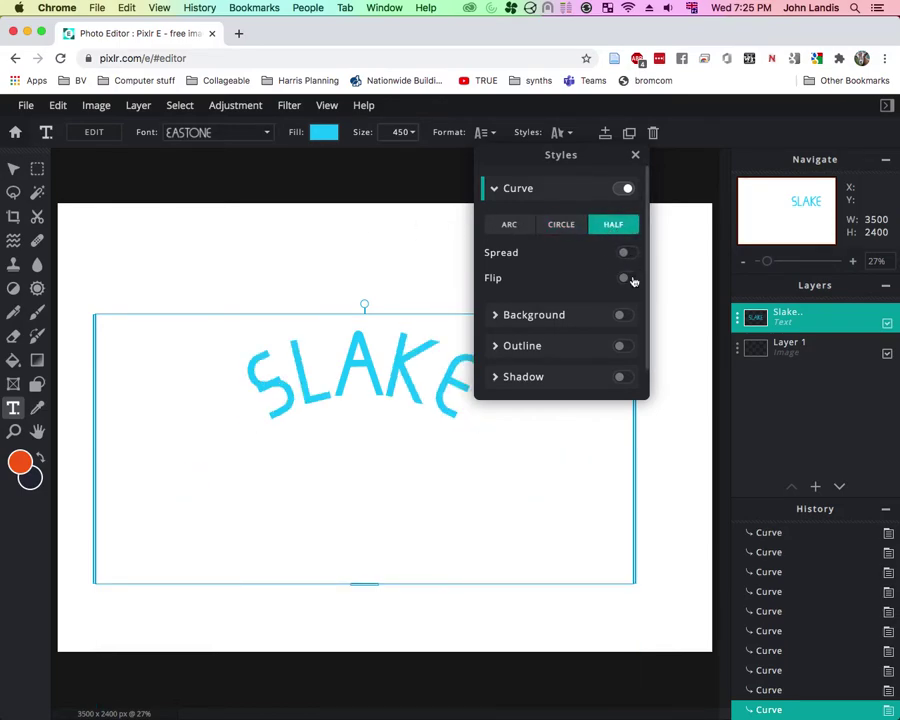
click(631, 279)
click(627, 252)
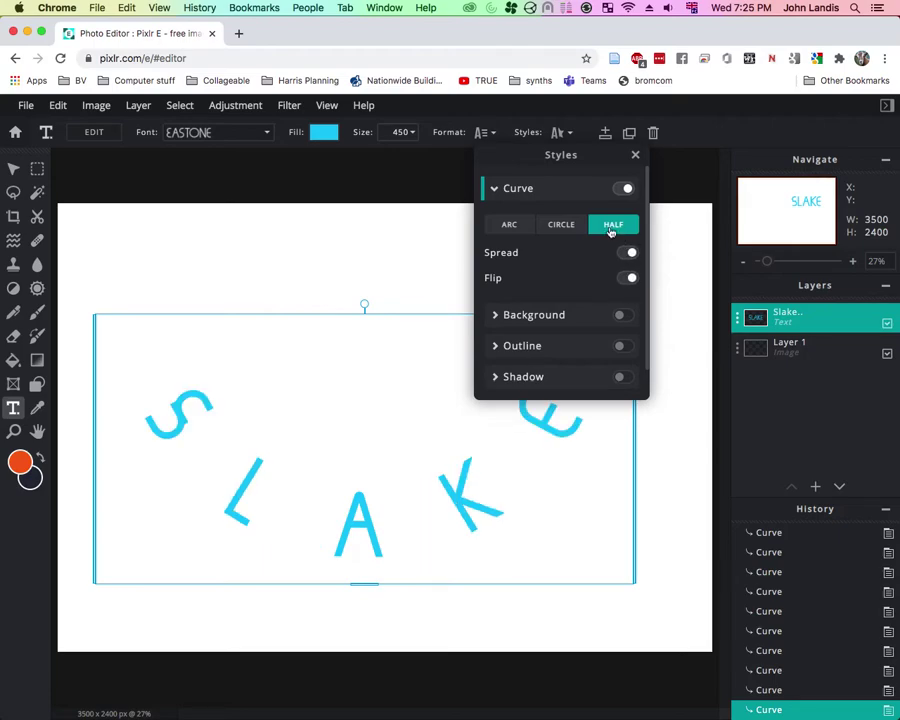
click(505, 226)
click(626, 189)
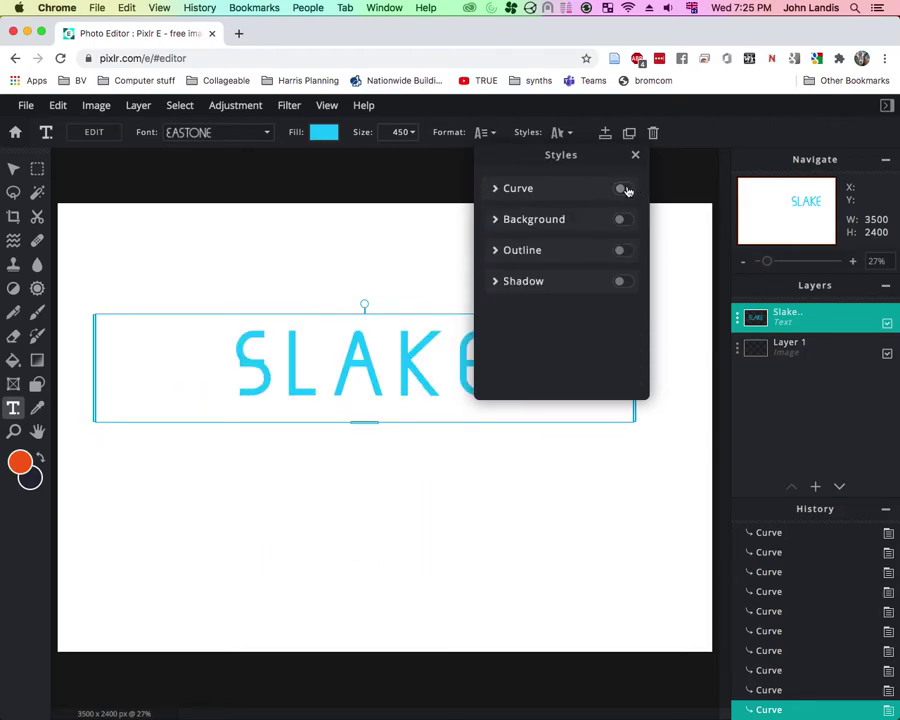
Add an outline to the "Slake" text and change its fill to white (#FFFFFF).
click(495, 255)
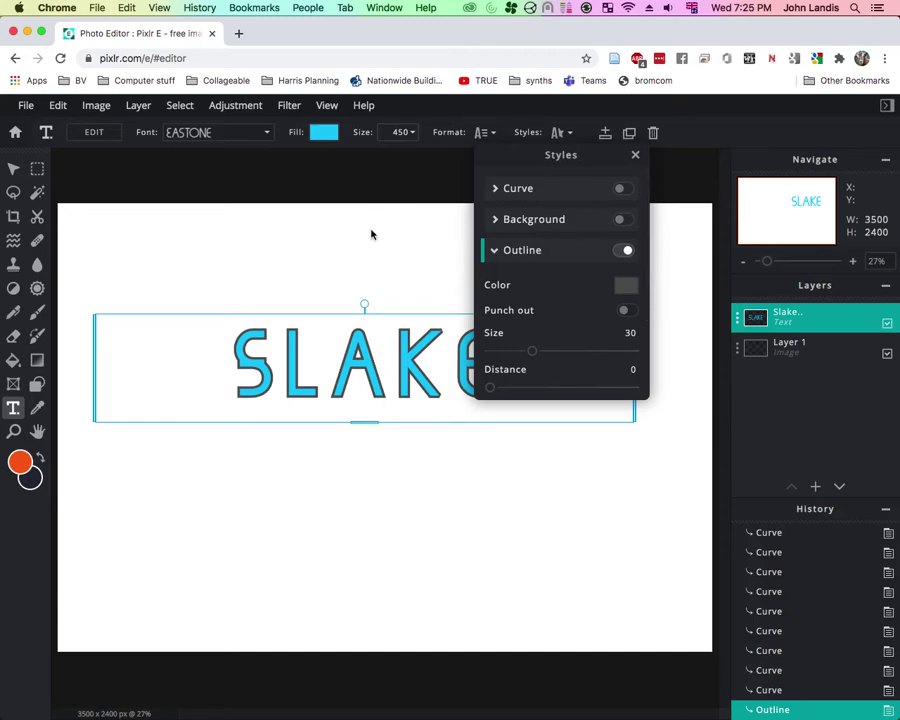
click(263, 163)
click(316, 133)
drag(255, 233, 193, 169)
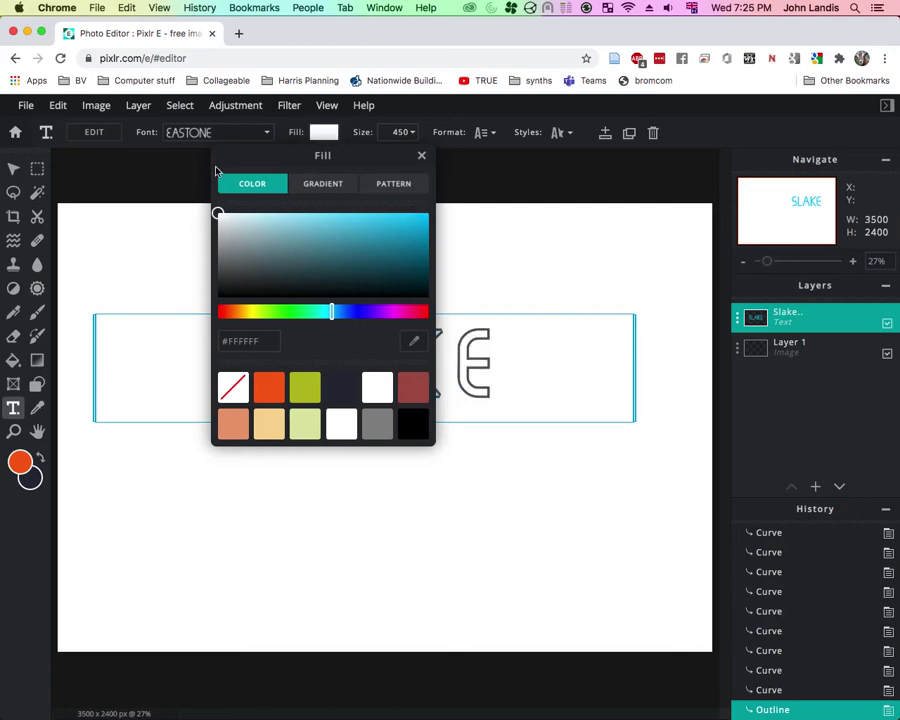
click(327, 135)
Set the text outline's colour to black (#000000) and its size to 79.
click(565, 133)
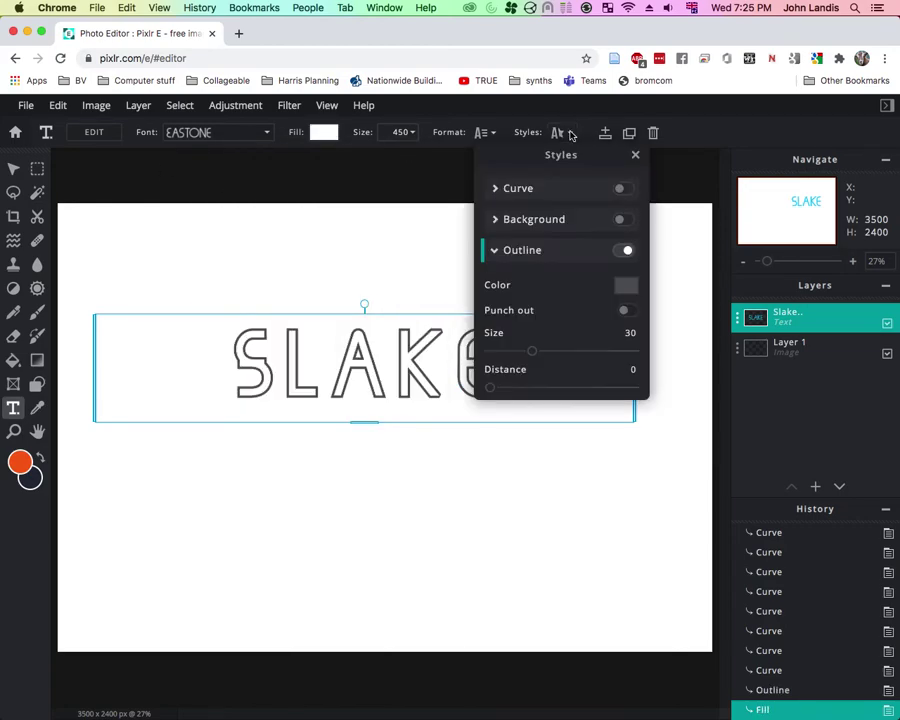
click(621, 250)
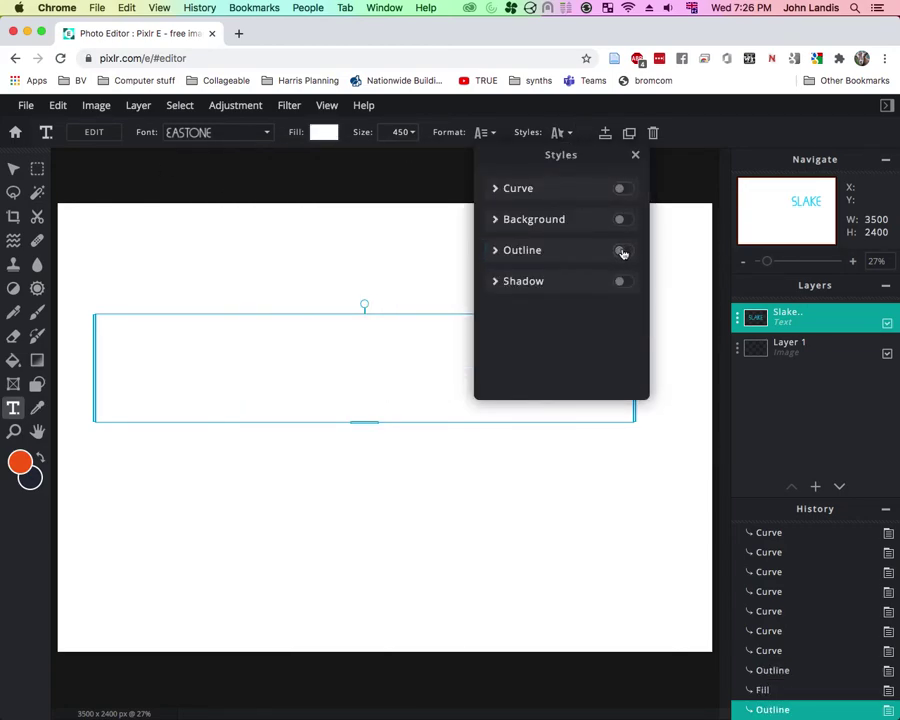
click(621, 251)
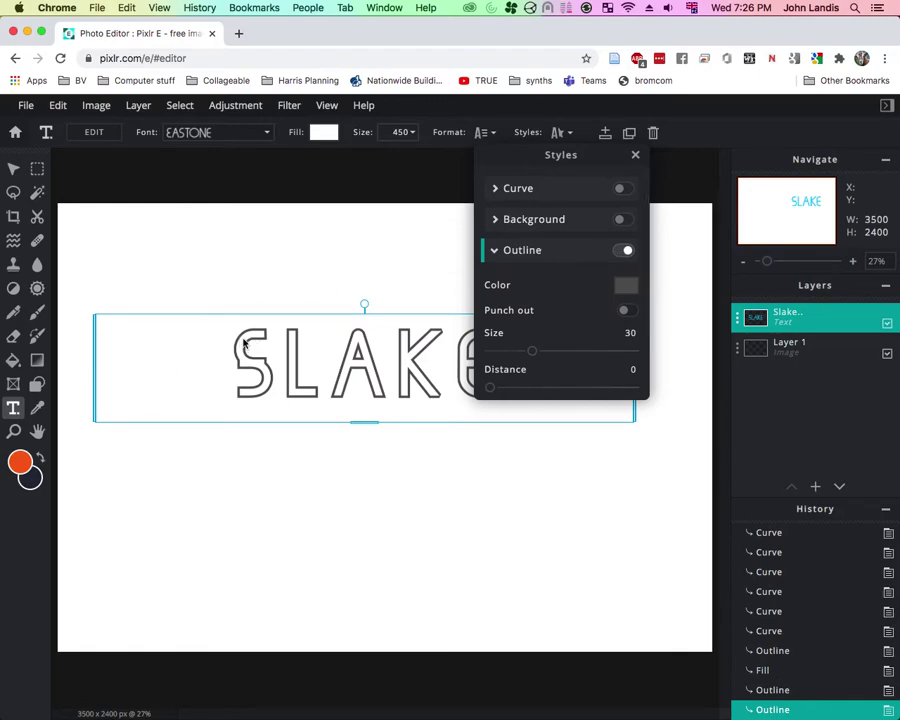
click(622, 286)
drag(448, 387, 496, 556)
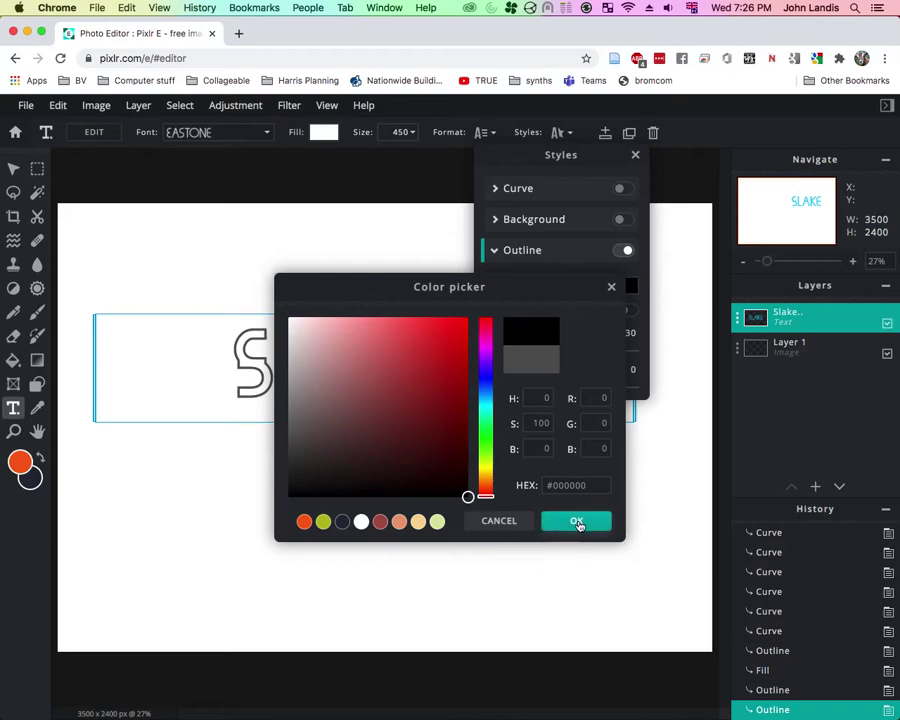
click(577, 520)
drag(532, 352, 603, 352)
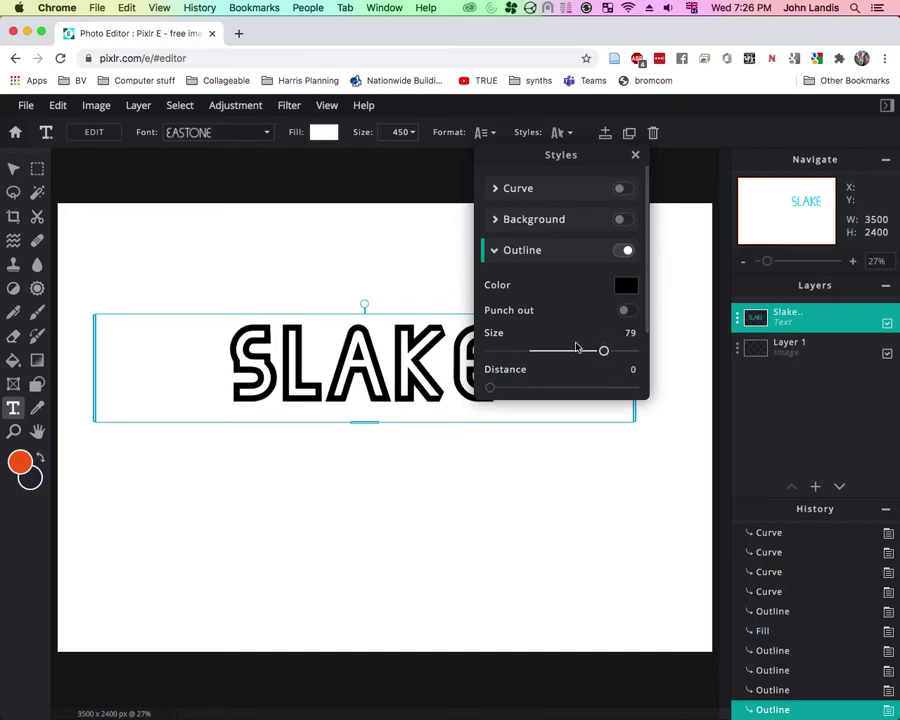
drag(647, 297, 645, 382)
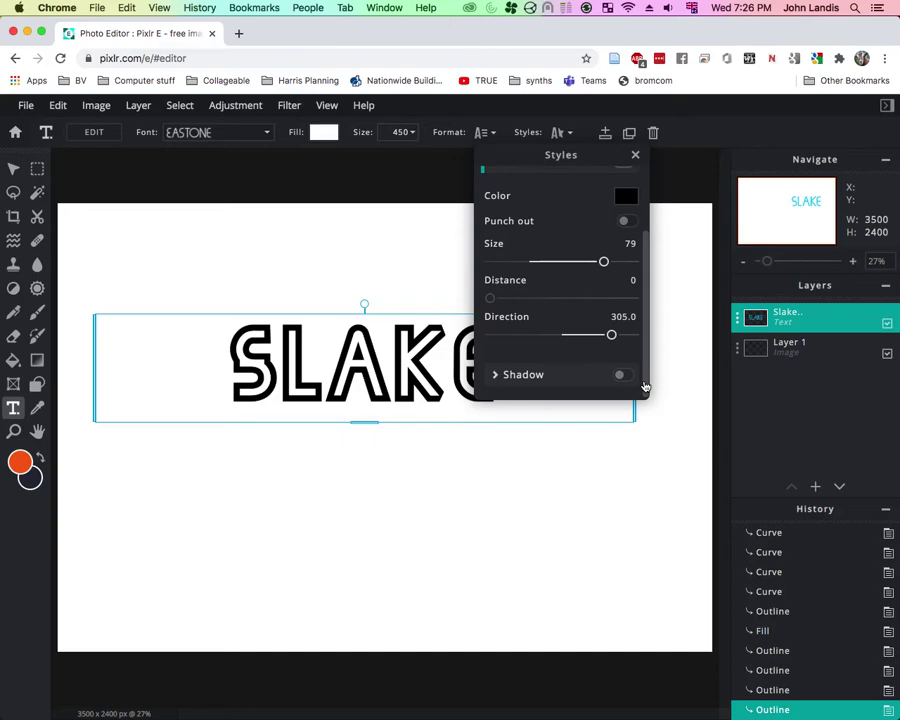
scroll(614, 202, up, 2)
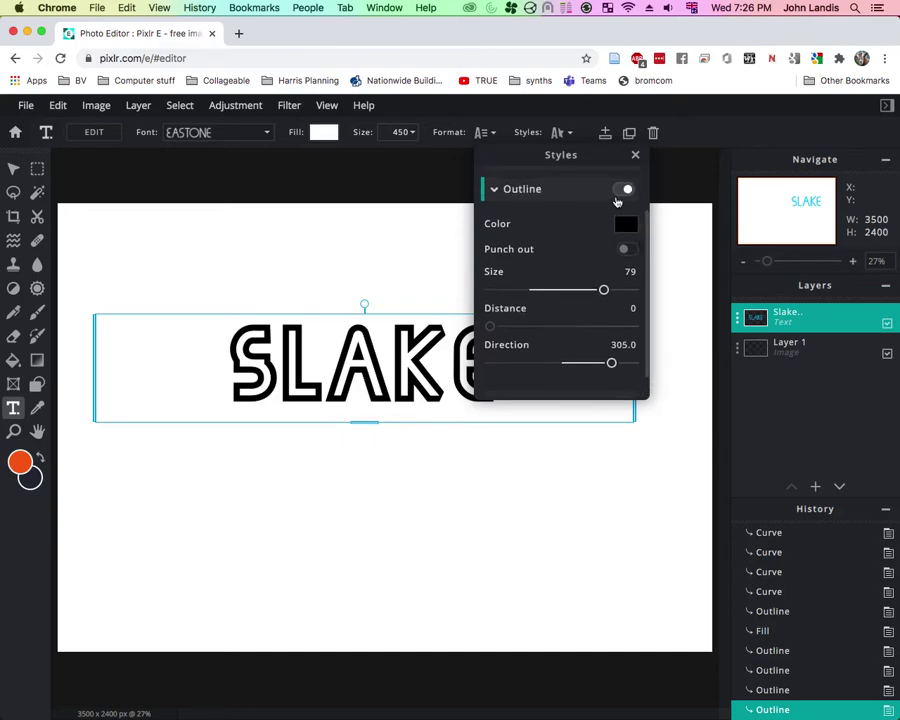
Turn off the text outline and try a black (#000000) shadow on the "Slake" text instead.
click(619, 190)
click(495, 284)
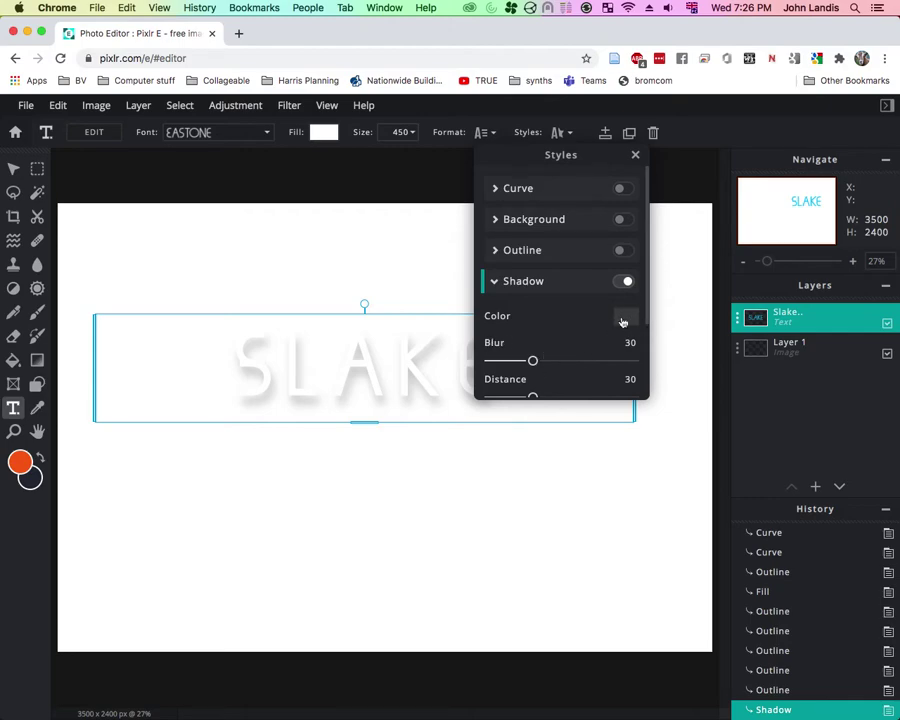
click(622, 321)
drag(436, 390, 510, 582)
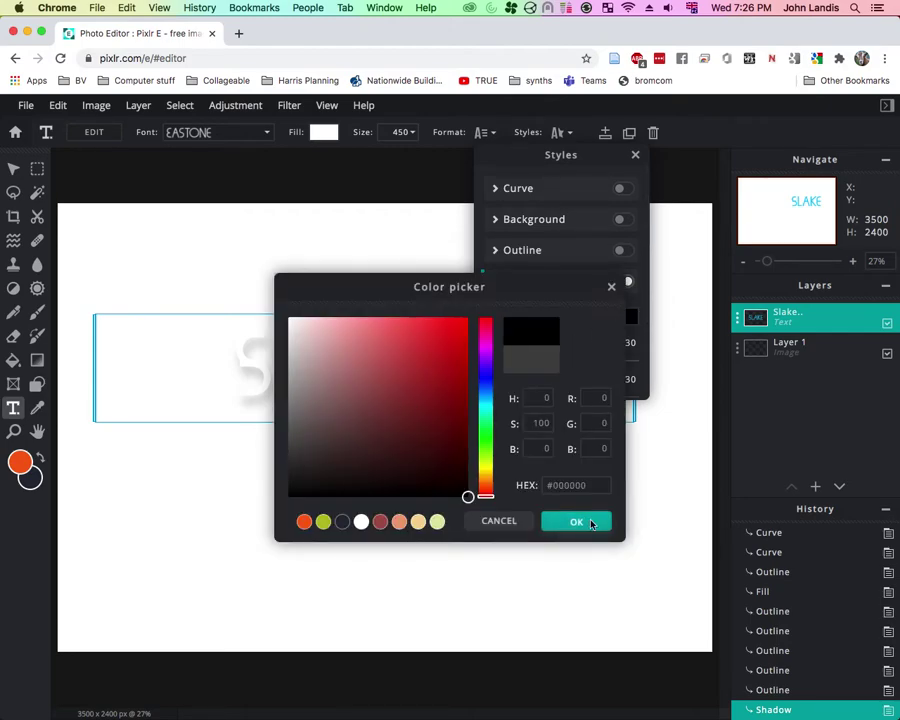
click(591, 522)
Try the text shadow at opacity 100 and blur 0, then swap it back for the outline.
scroll(570, 392, down, 1)
scroll(559, 383, down, 4)
drag(536, 367, 645, 370)
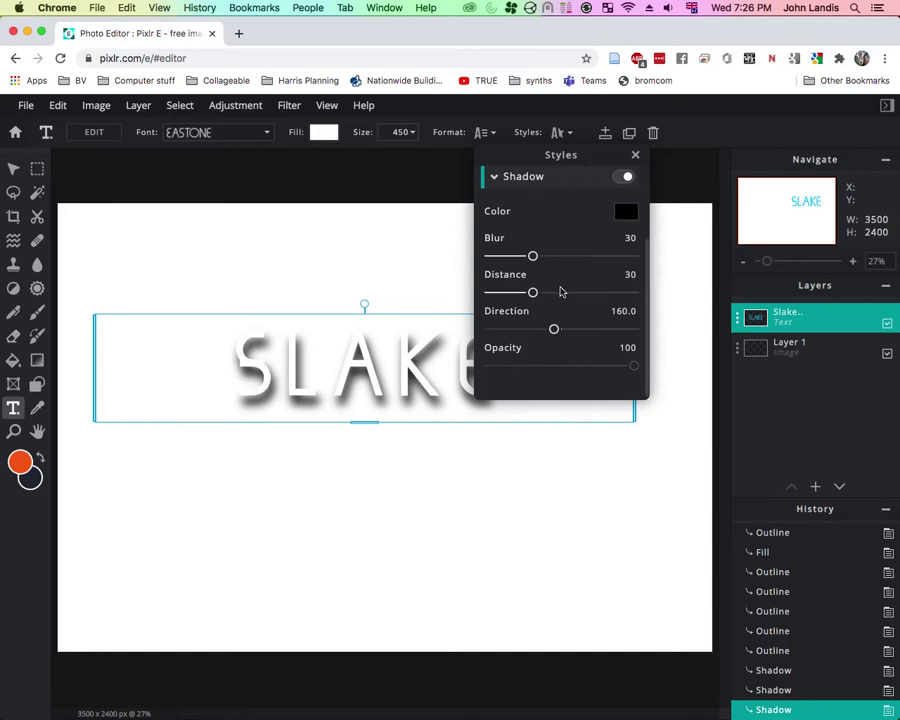
drag(534, 257, 464, 256)
scroll(540, 268, up, 2)
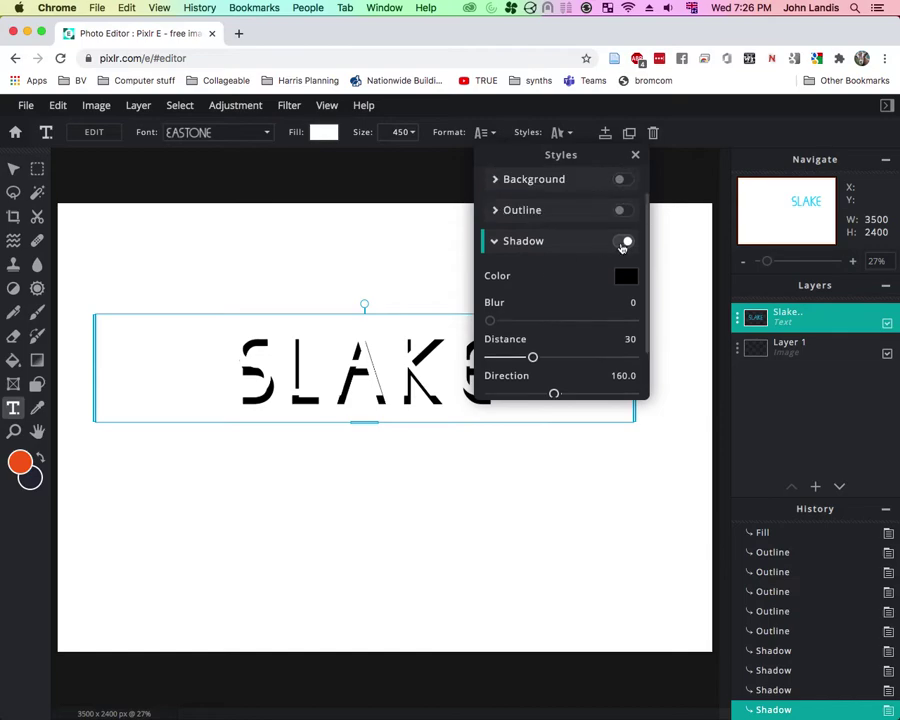
click(625, 239)
click(621, 251)
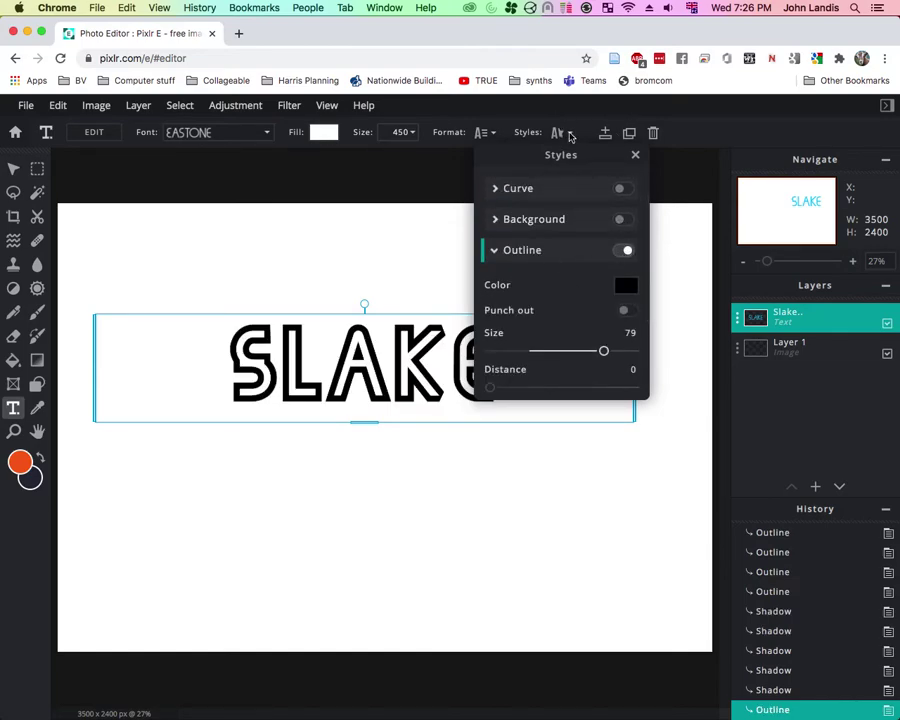
click(569, 132)
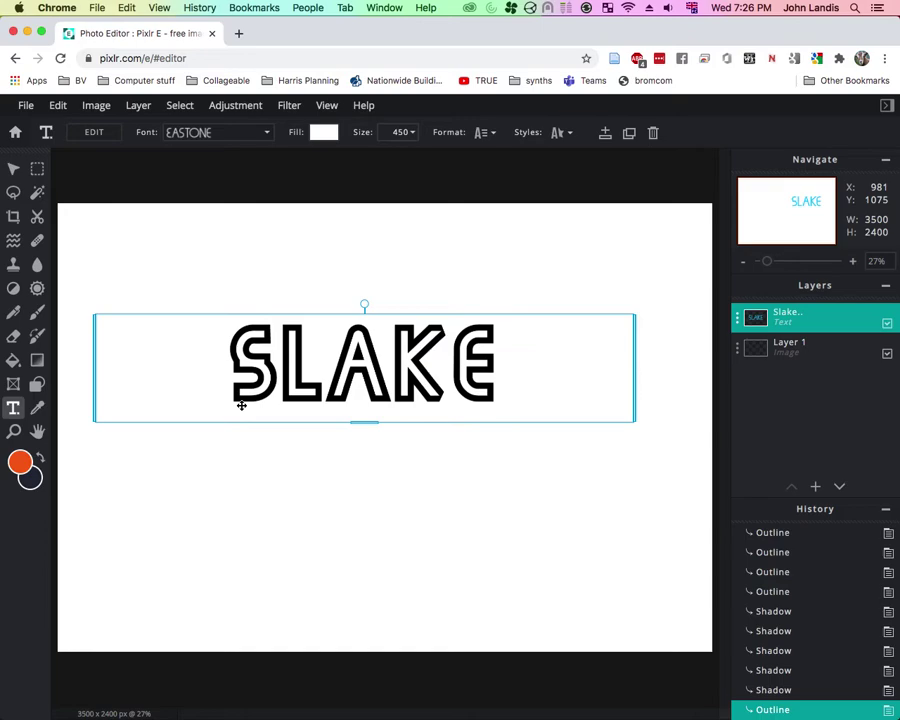
Try an orange rectangle and a second, rounded-type rectangle with radius 0 above the "Slake" text, then undo the second one.
click(37, 386)
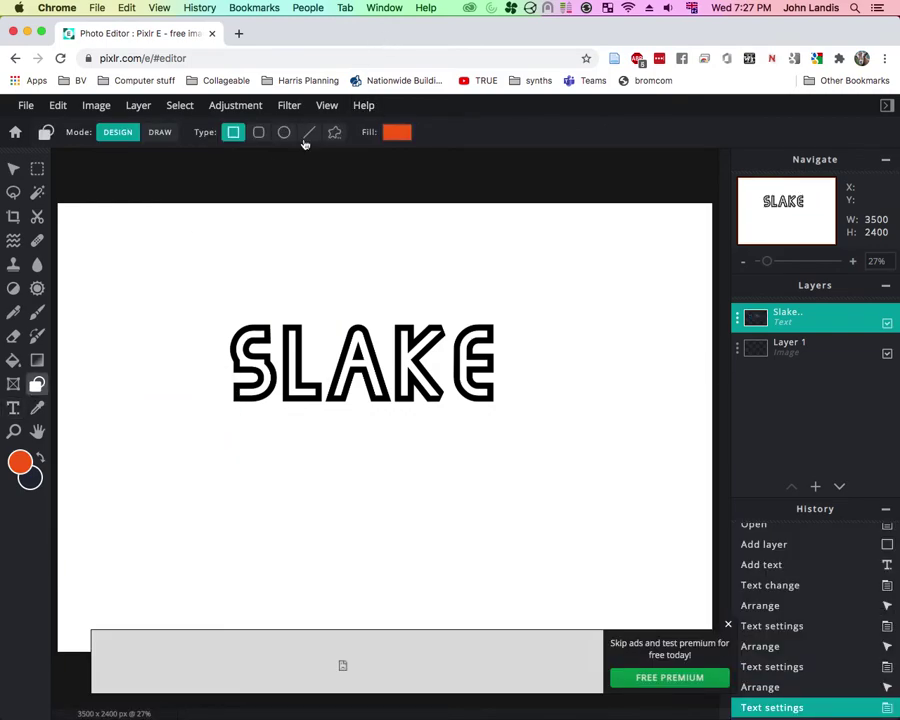
drag(111, 250, 233, 301)
click(258, 132)
drag(318, 251, 412, 323)
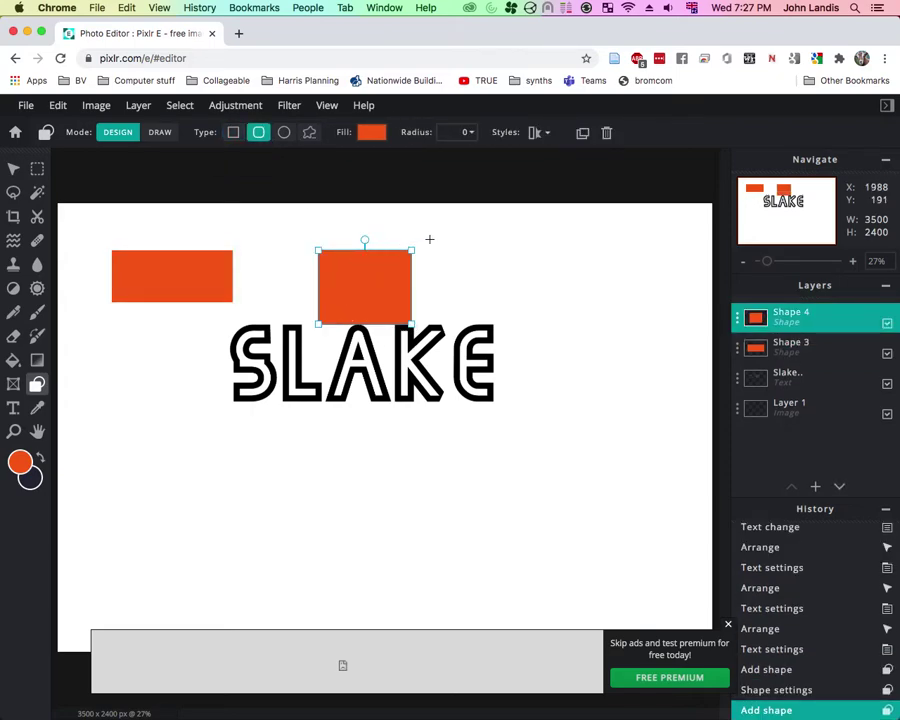
click(530, 269)
key(super+z)
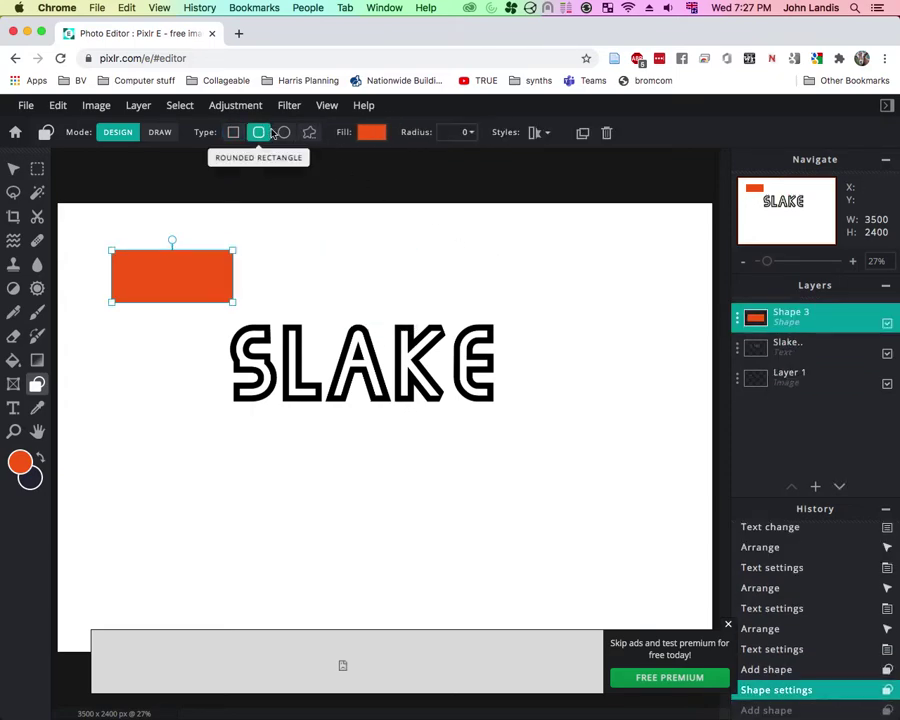
Set the rectangle's corner radius to 48 and try another rounded rectangle near the canvas's upper right corner.
click(468, 133)
drag(343, 156, 404, 157)
drag(503, 227, 627, 290)
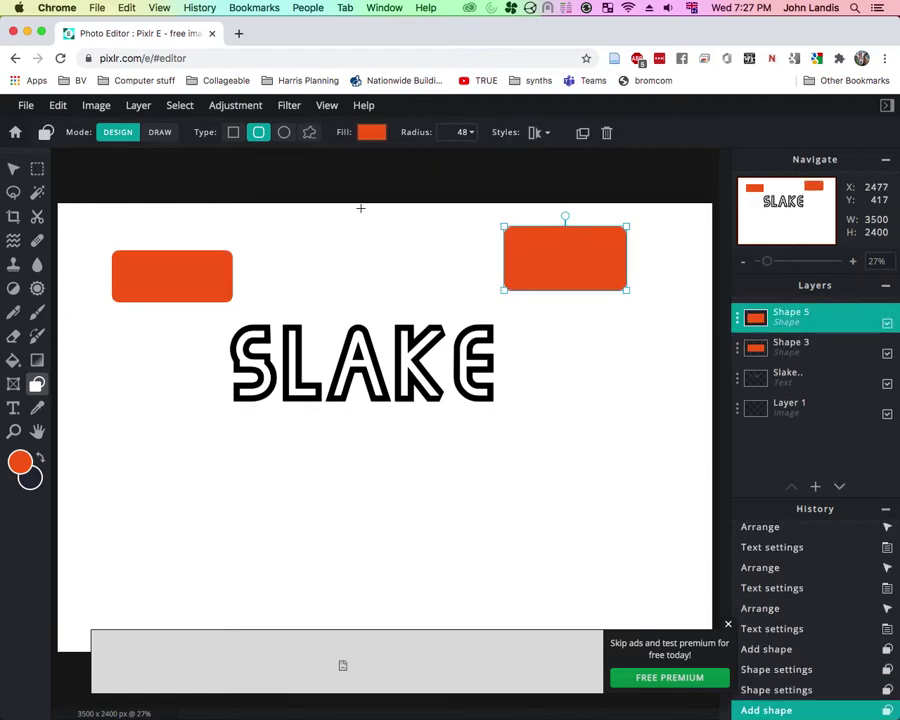
Try the ellipse shape above the "Slake" text, then delete all the trial shapes.
click(284, 132)
drag(352, 242, 439, 272)
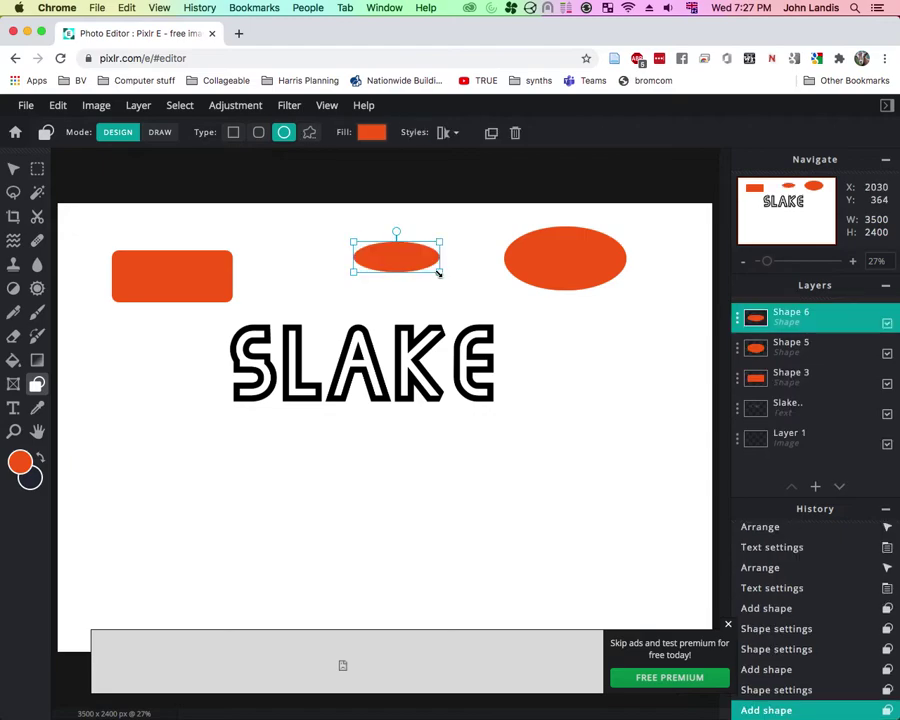
key(Delete)
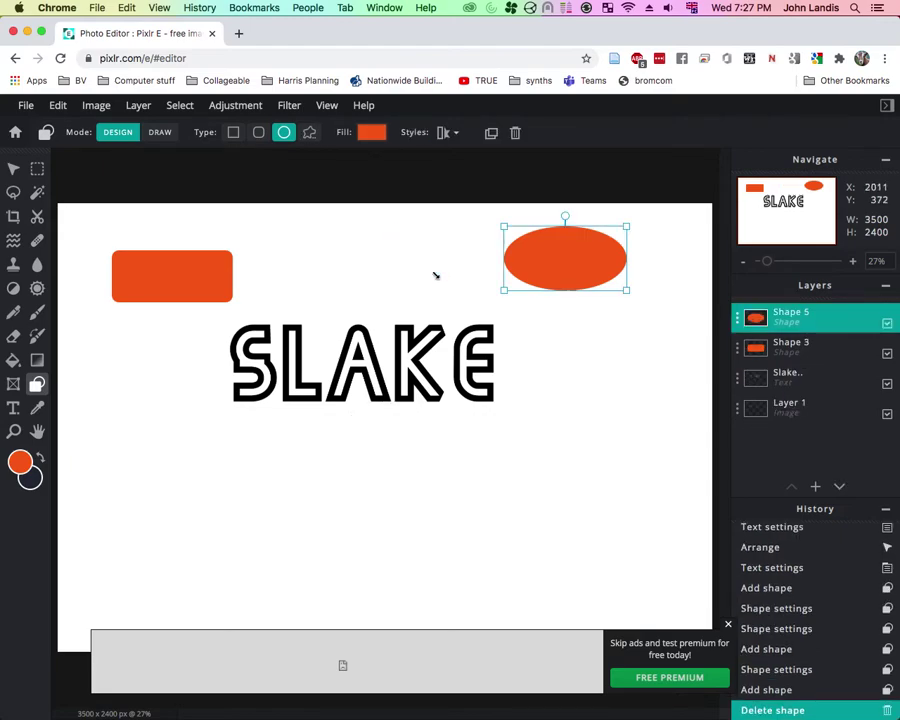
key(Delete)
key(Delete)
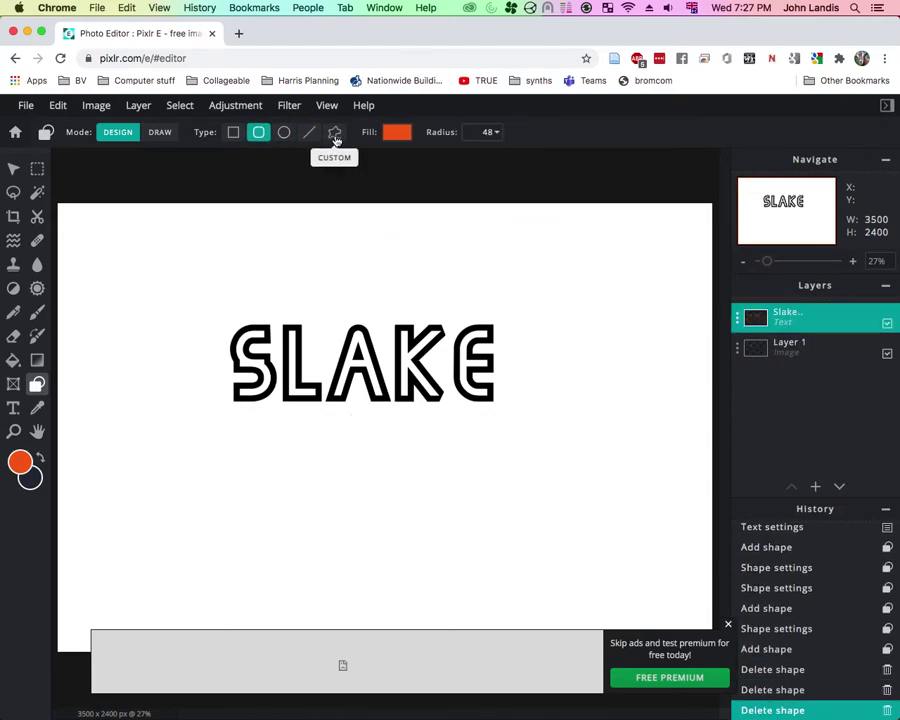
Draw a custom rectangle with two opposite rounded corners, about 1738 x 561 px, and position it over the text at about X 796, Y 570.
click(335, 136)
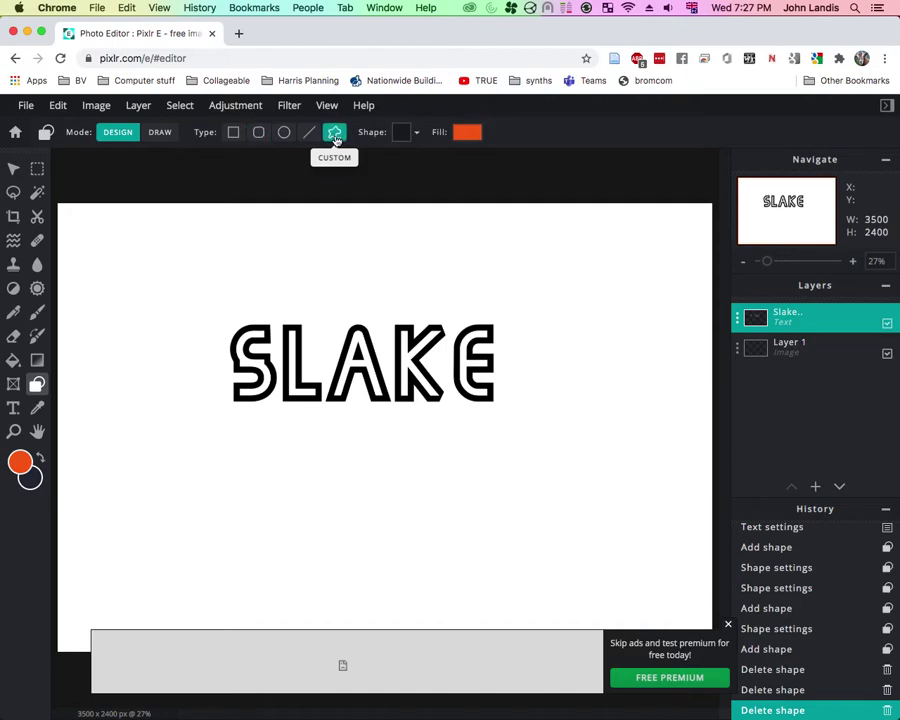
click(401, 140)
scroll(422, 255, down, 10)
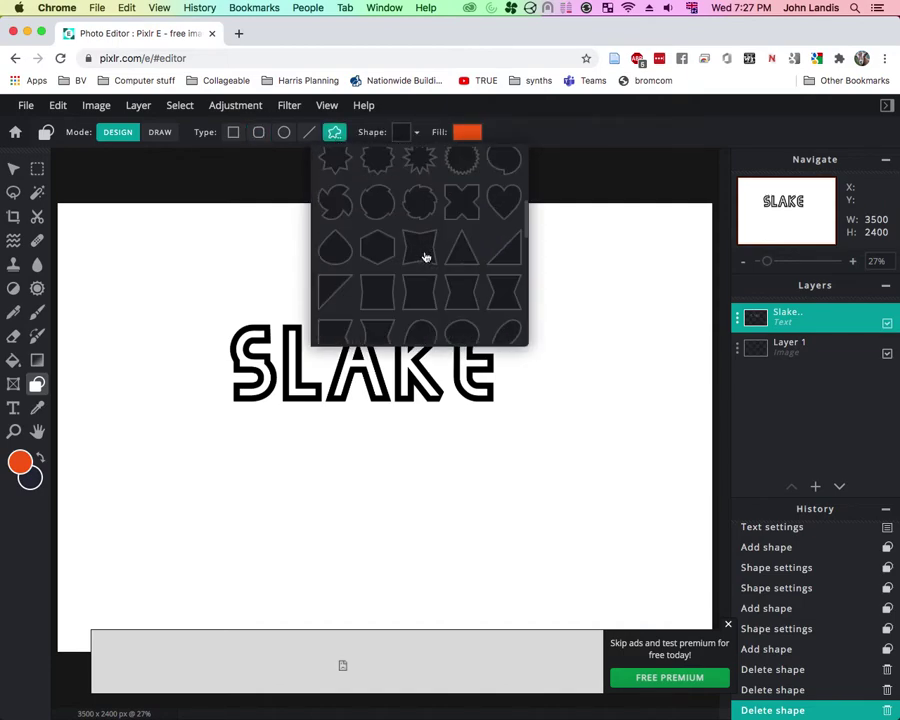
scroll(422, 264, down, 5)
scroll(422, 263, down, 2)
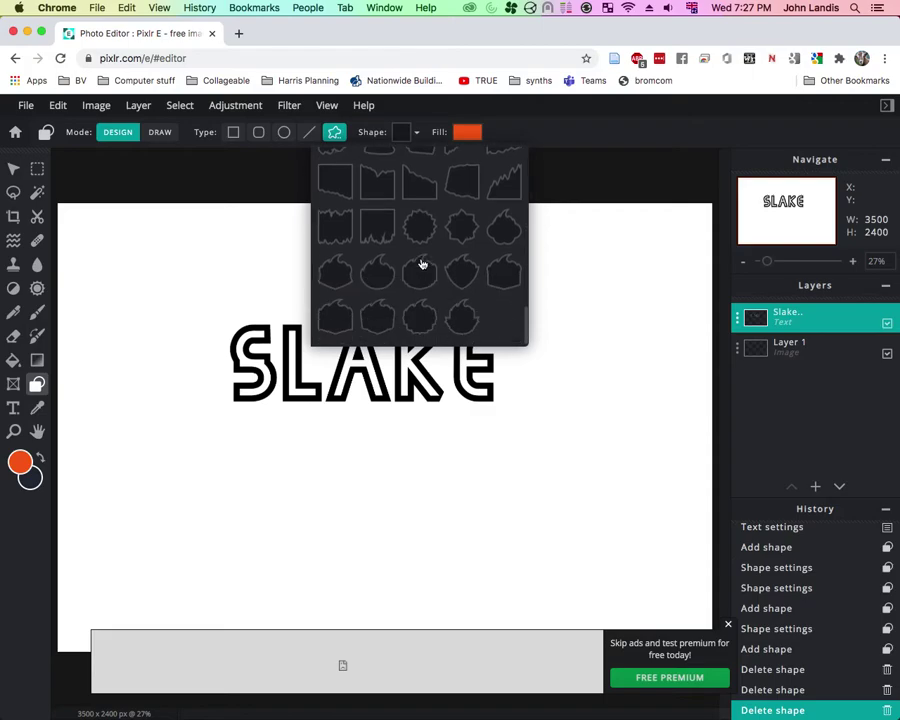
scroll(422, 263, up, 10)
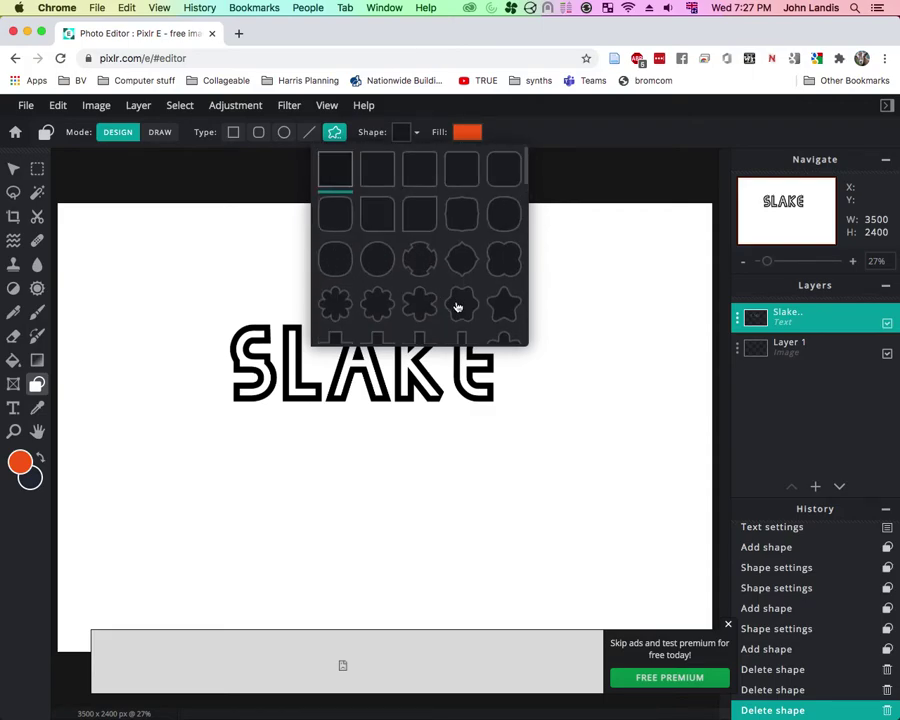
click(387, 222)
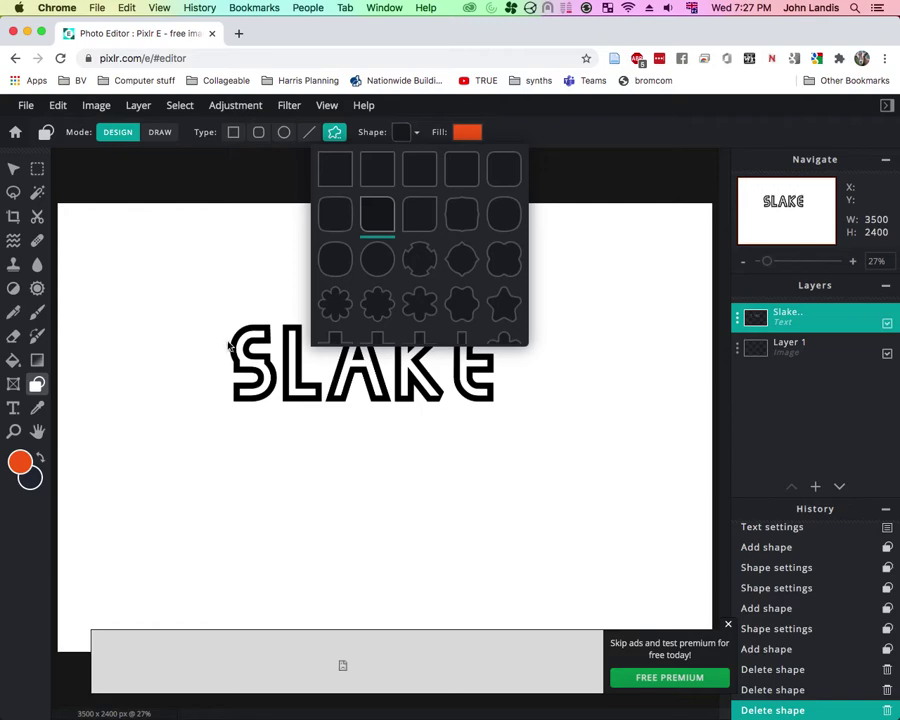
drag(203, 311, 525, 413)
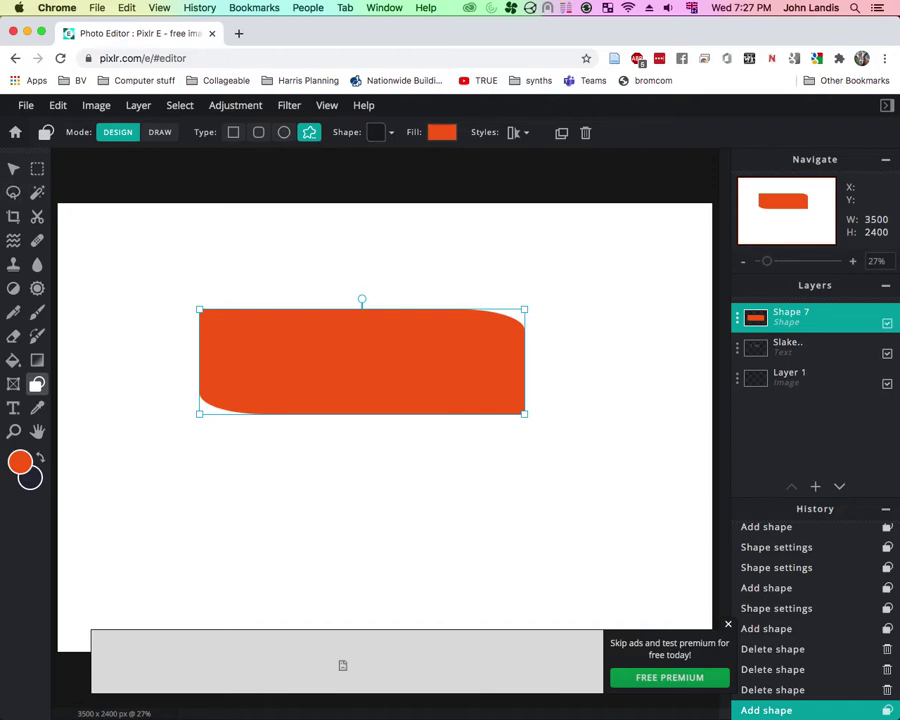
key(v)
drag(307, 344, 329, 370)
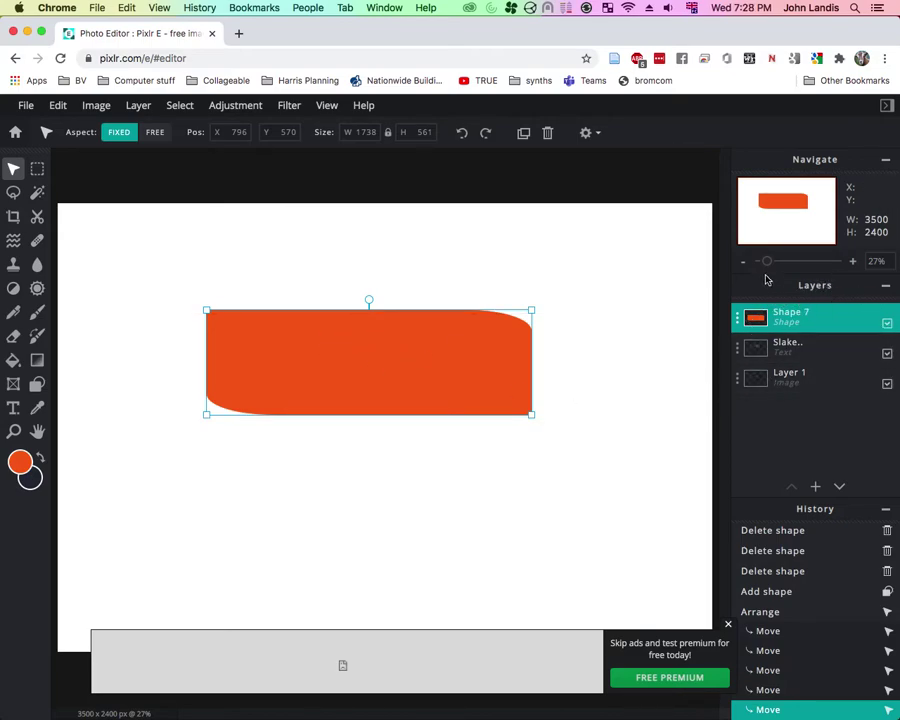
Place the "Slake" text layer above the orange shape layer and centre the text on the shape at about X 232, Y 591.
click(800, 345)
click(792, 374)
click(782, 346)
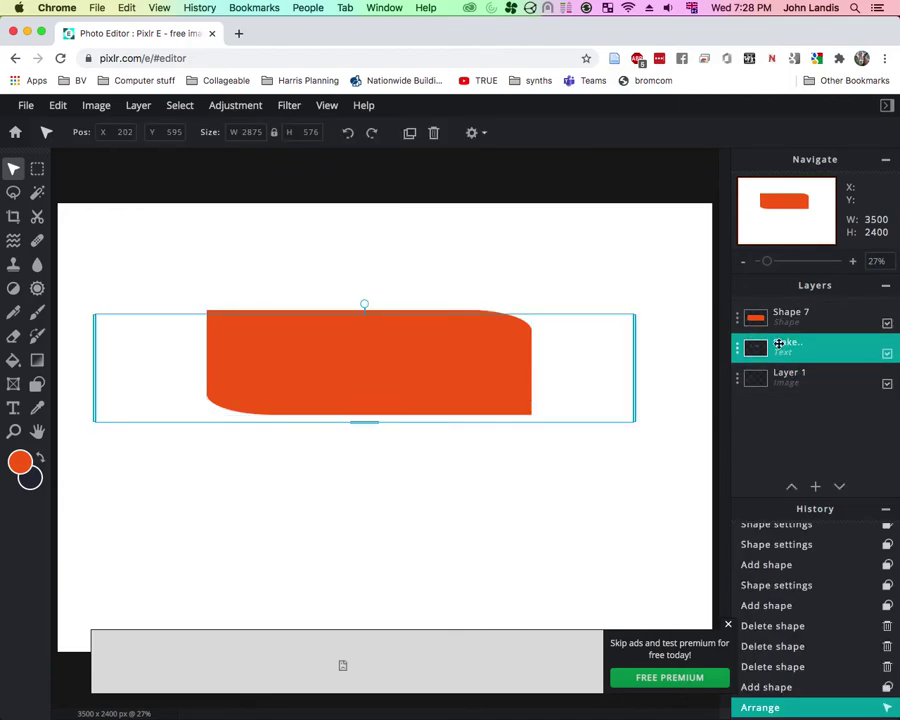
click(784, 316)
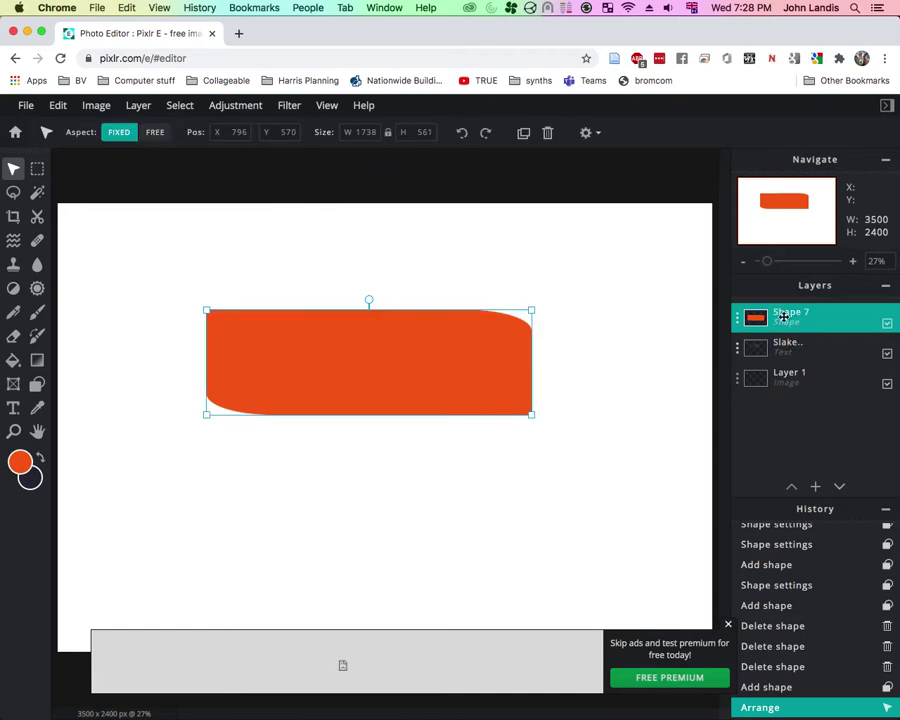
click(790, 340)
drag(800, 347, 793, 314)
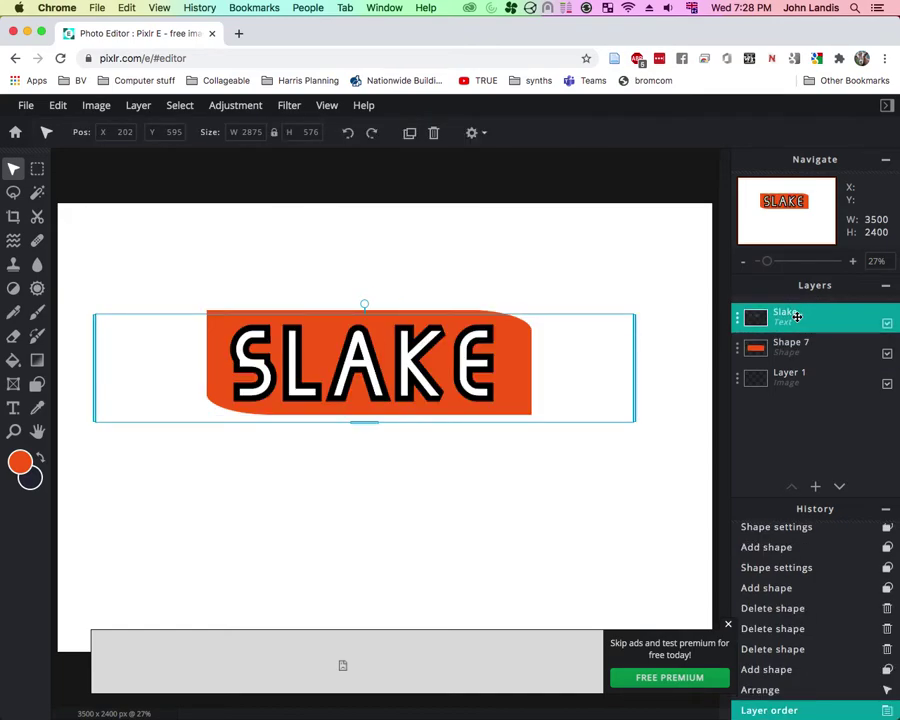
click(293, 280)
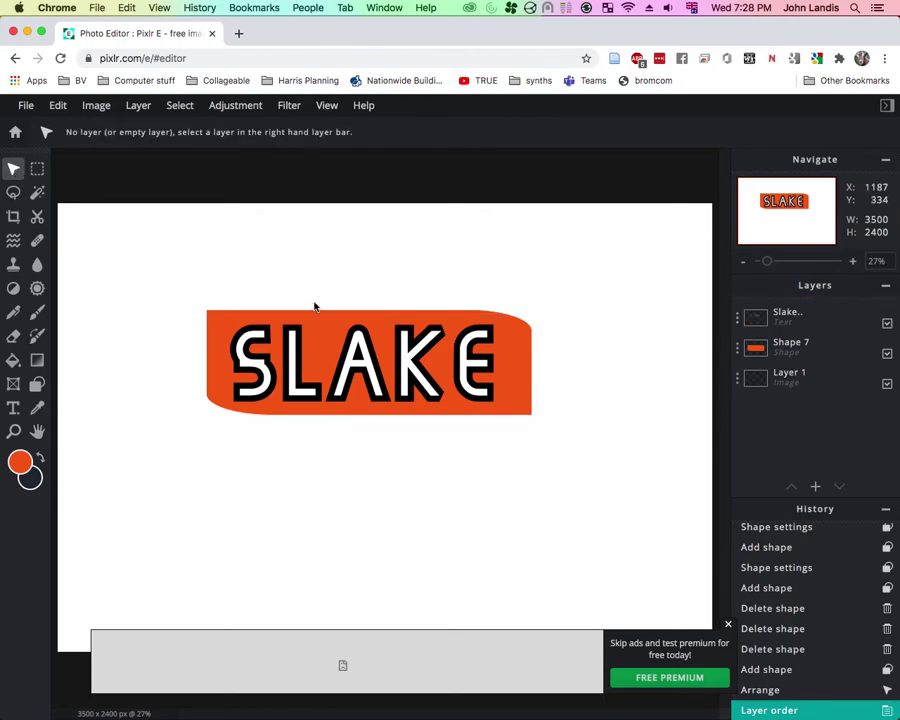
drag(286, 350, 292, 354)
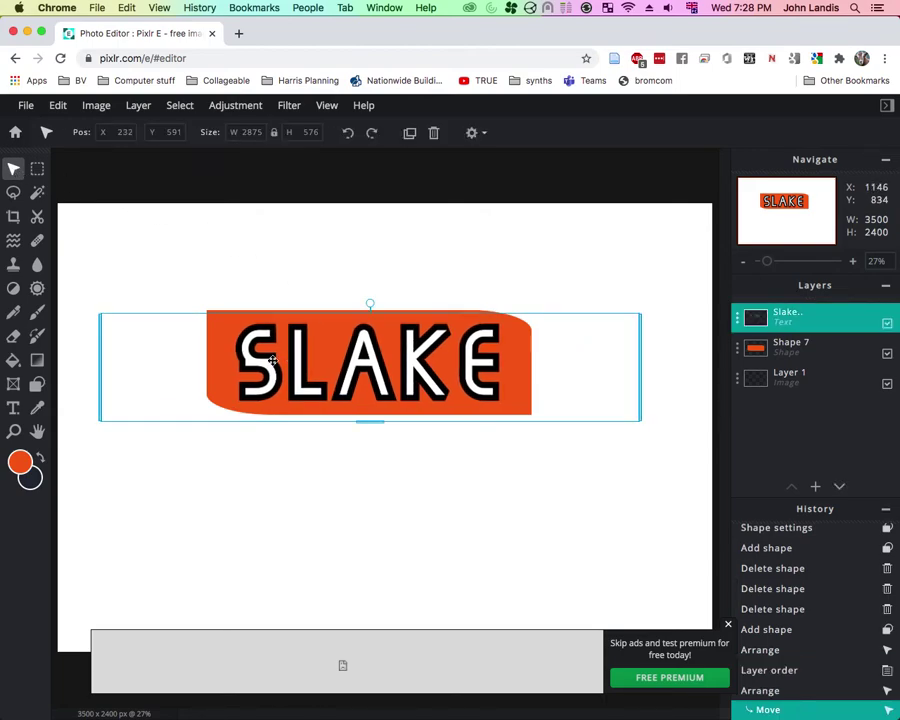
Select the shape layer and set the foreground colour to blue (#158FF9).
click(775, 345)
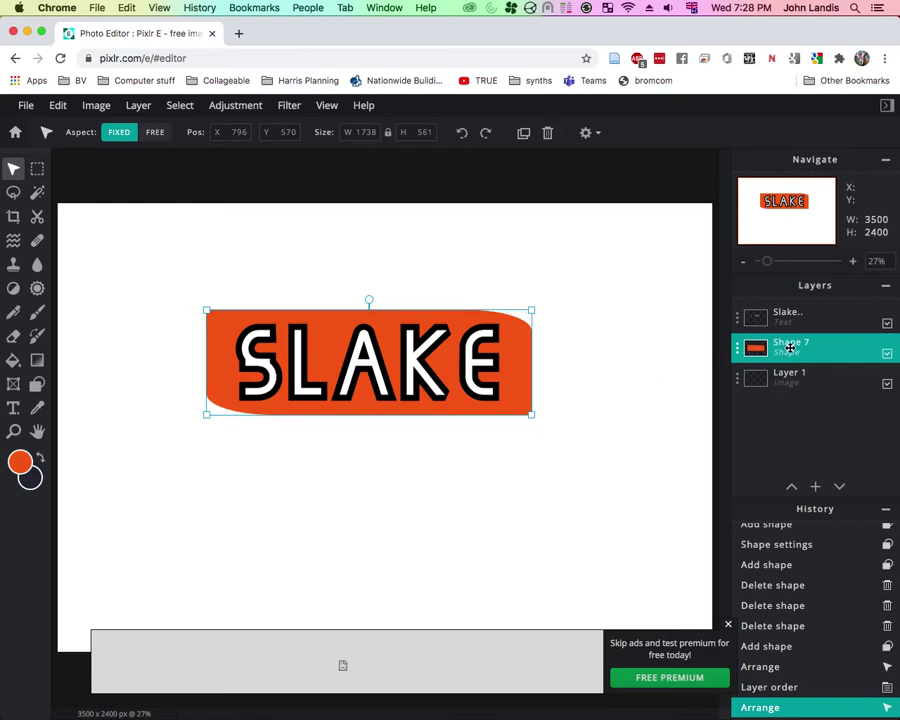
click(16, 460)
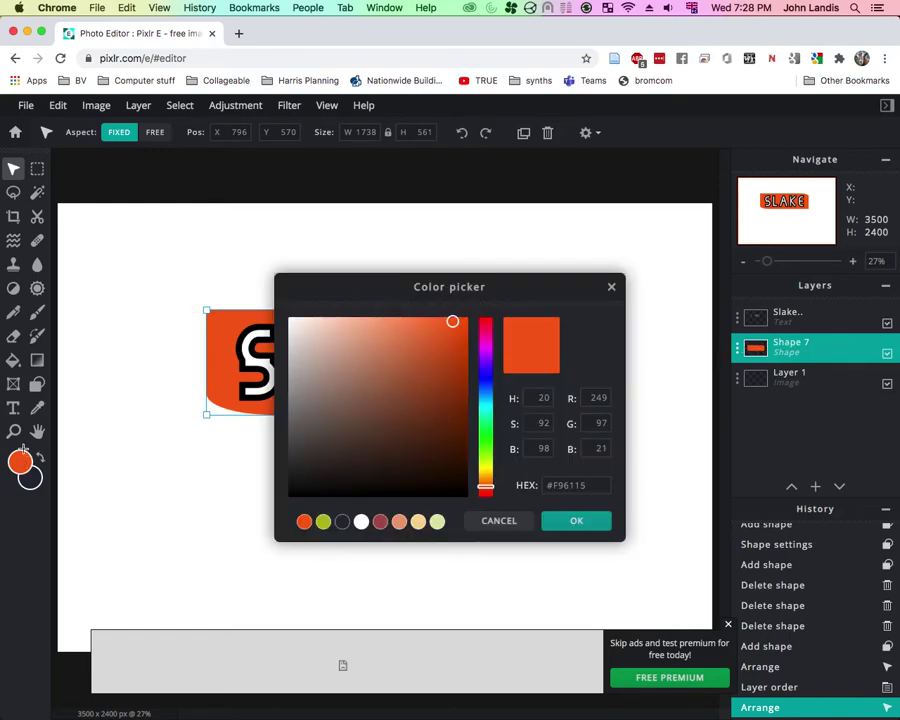
drag(489, 402, 489, 397)
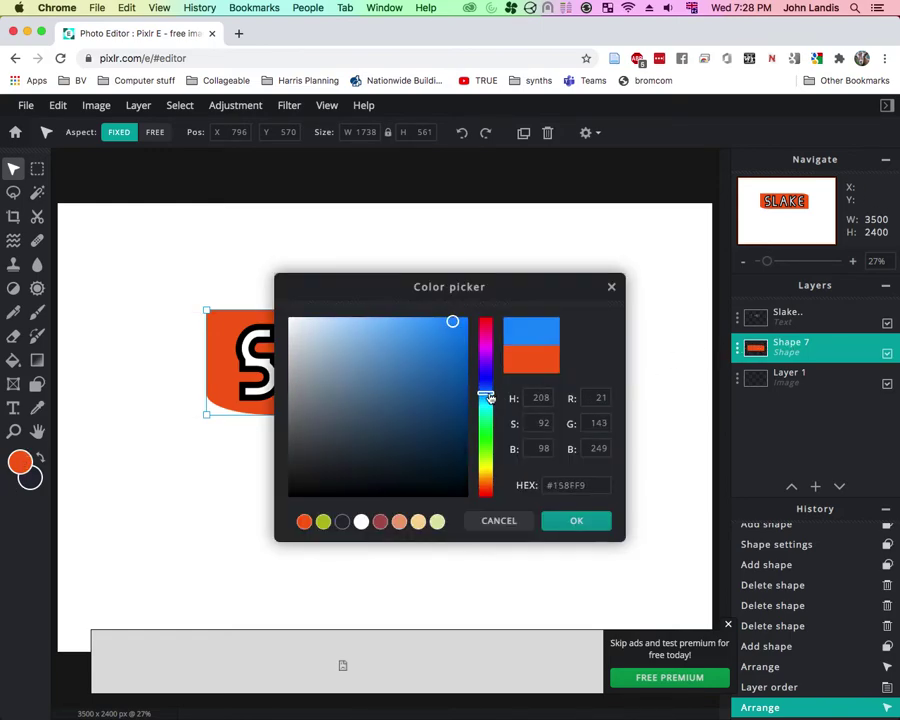
click(568, 521)
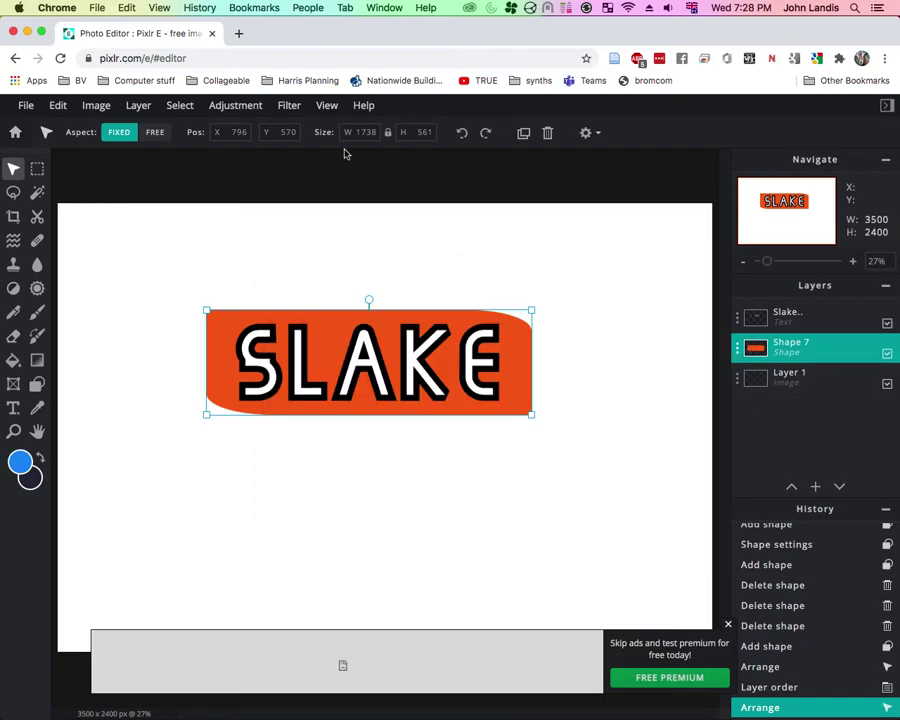
Change the fill of the shape behind the "Slake" text to cyan (#15E2F9).
click(37, 384)
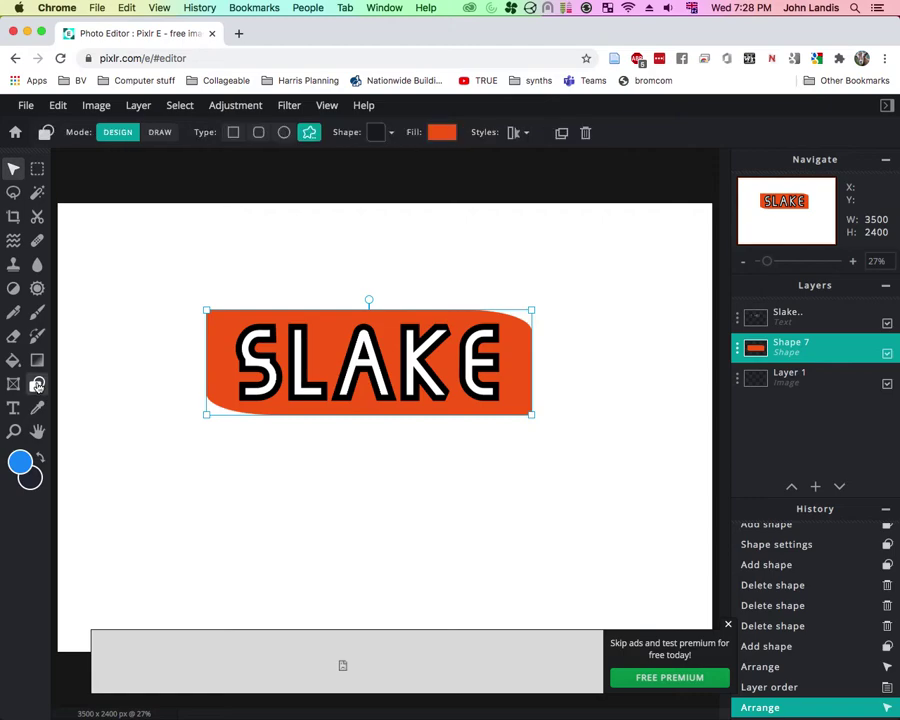
click(452, 134)
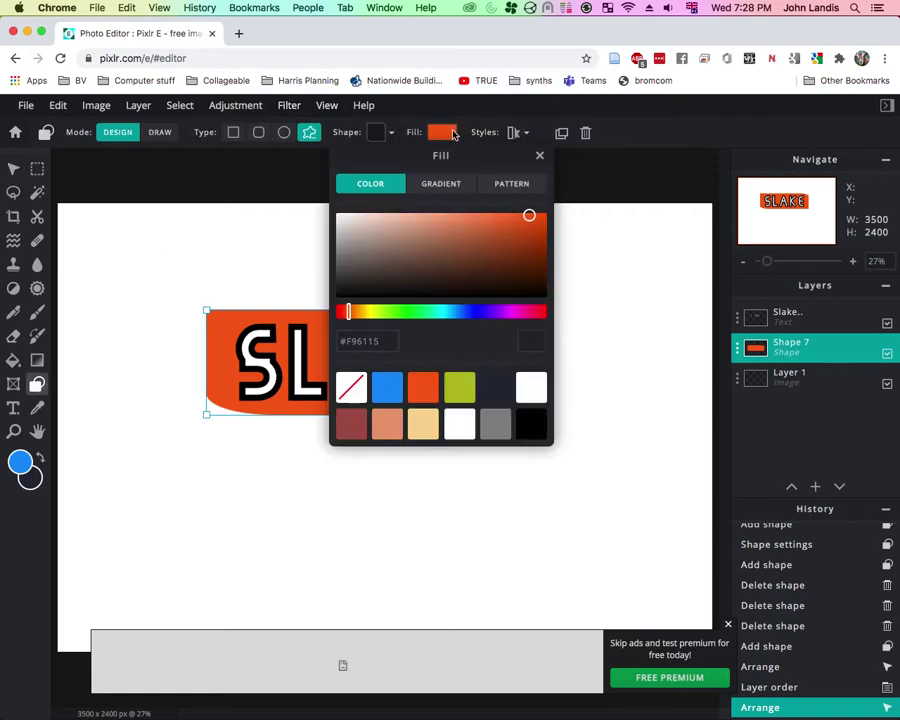
click(446, 315)
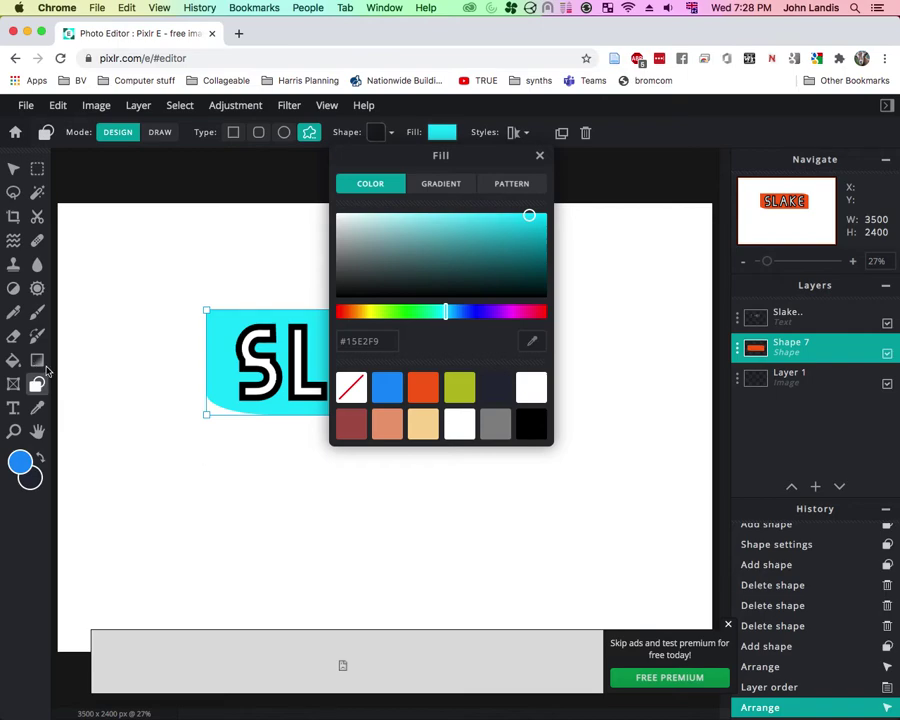
click(56, 371)
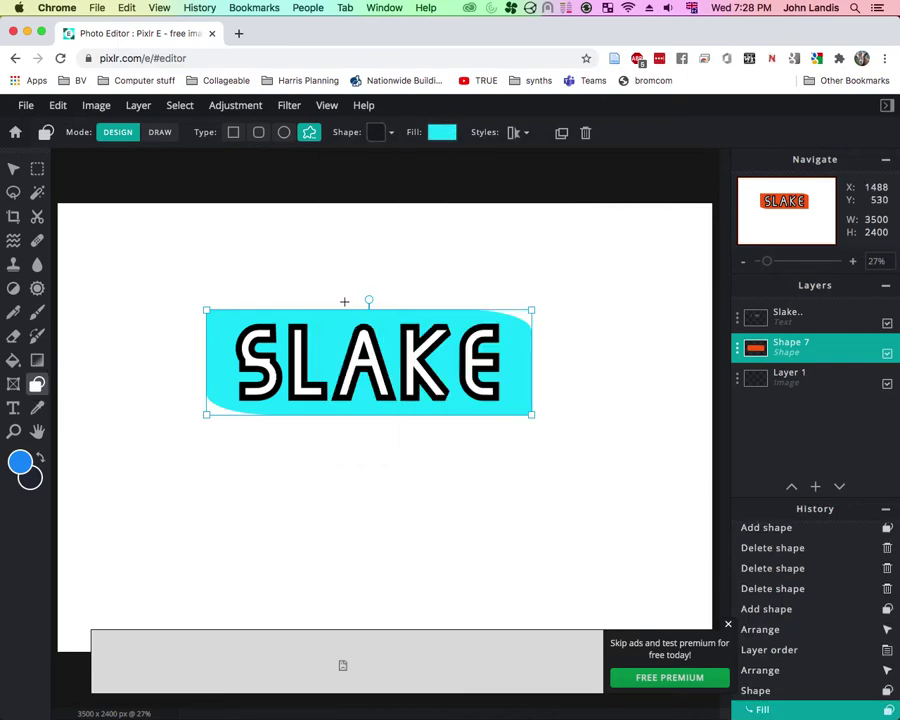
Move the cyan shape and the "Slake" text together into the canvas's upper left corner.
key(v)
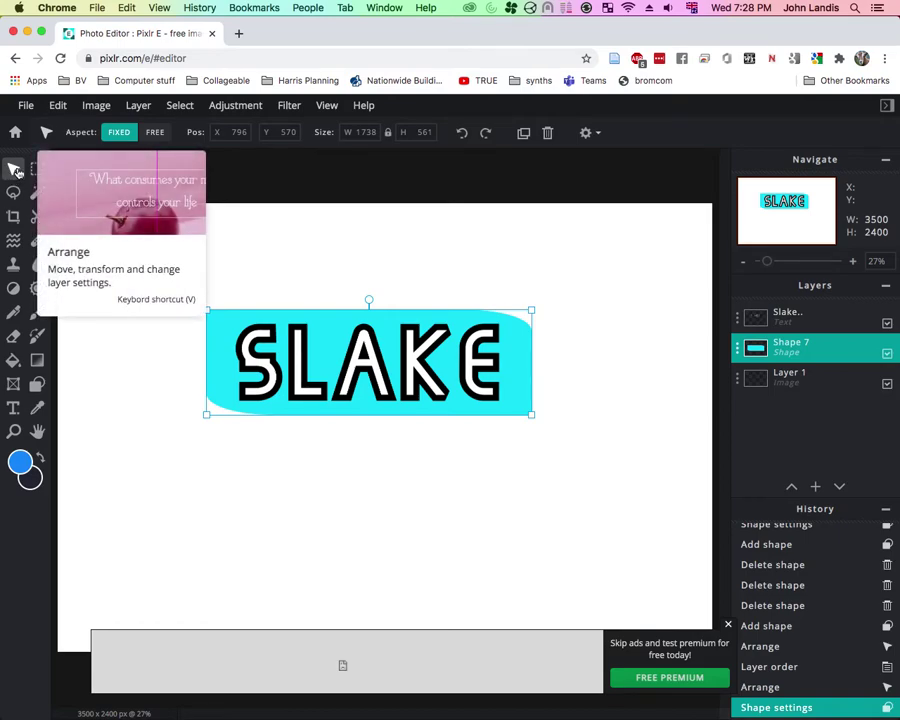
drag(264, 370, 300, 527)
drag(246, 325, 136, 252)
drag(334, 490, 159, 235)
click(202, 381)
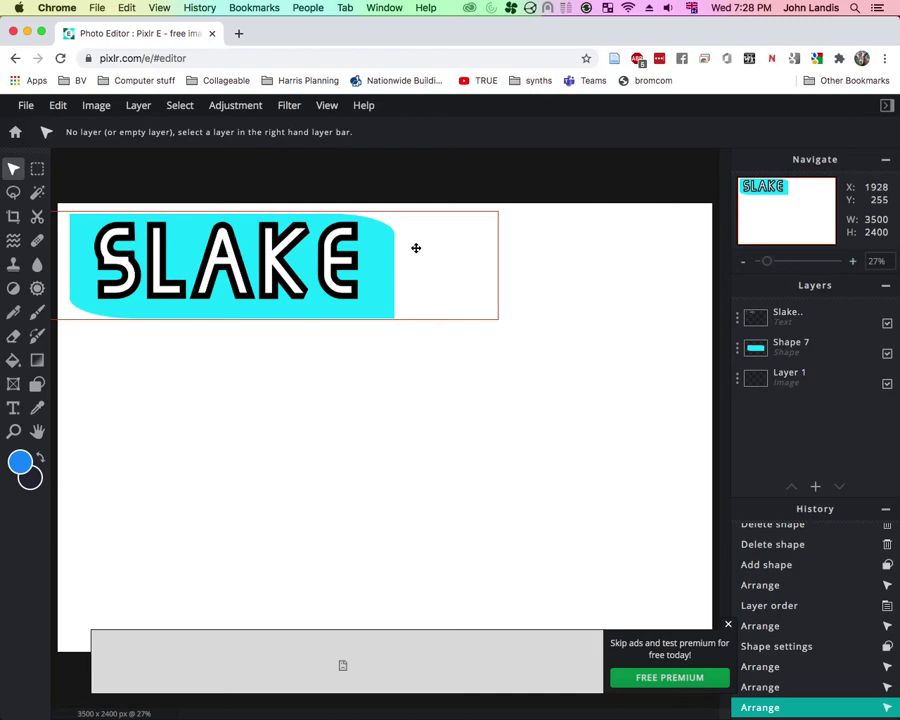
Add a new text layer reading "S" in the empty area below the first logo.
click(13, 407)
click(209, 468)
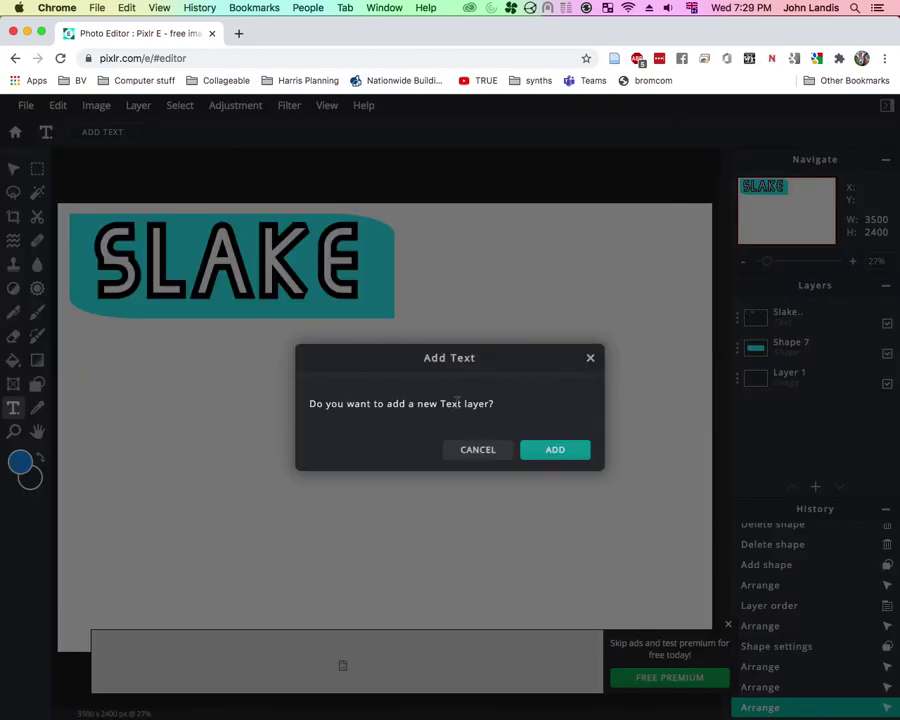
click(556, 454)
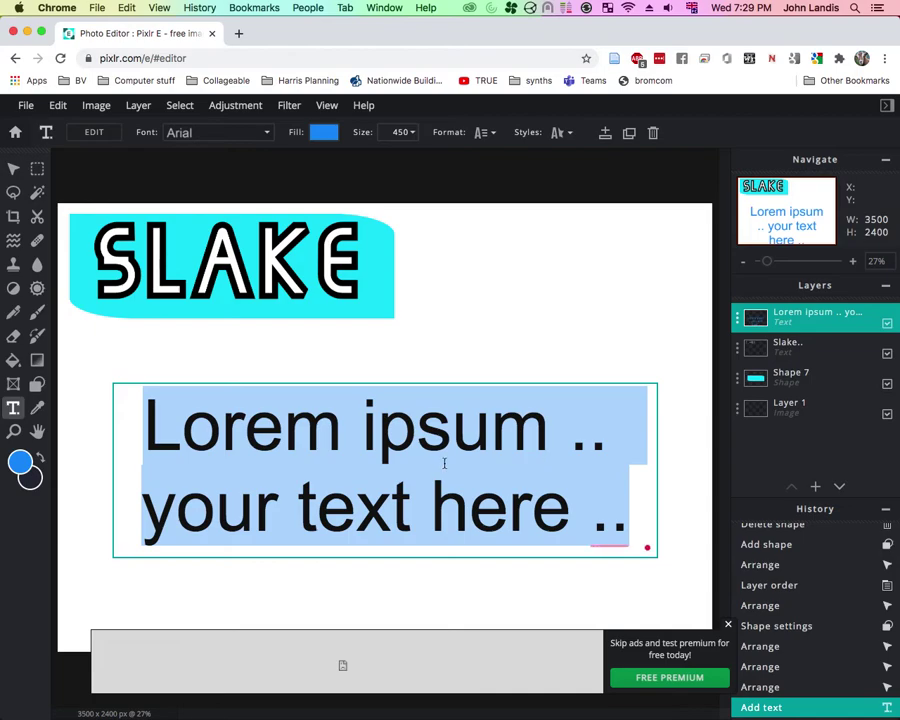
text(S)
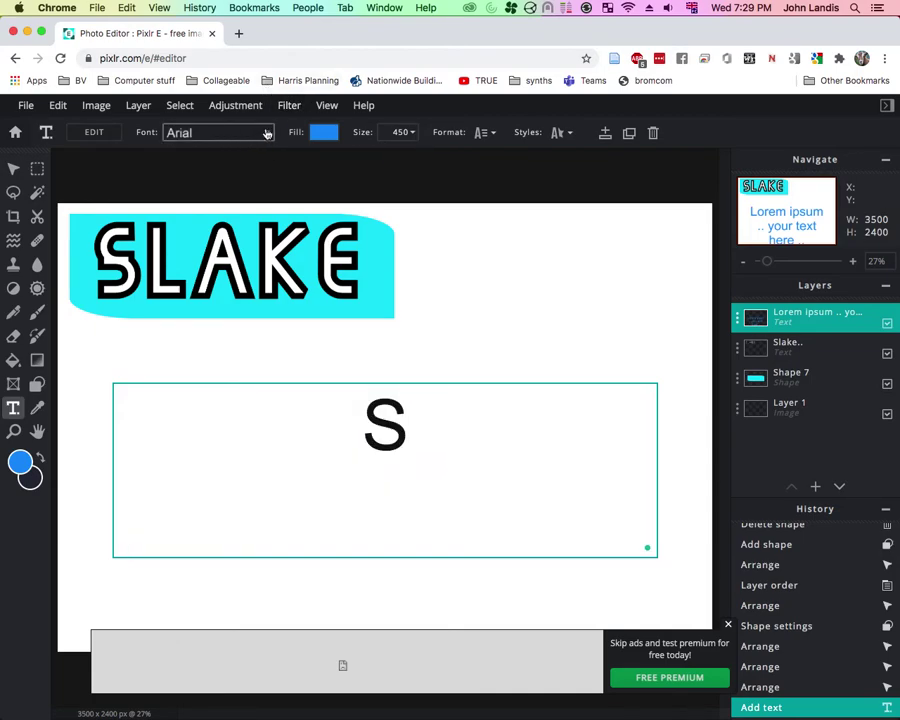
Change the font of the "S" text to Hippo Letto.
click(222, 132)
scroll(288, 385, down, 5)
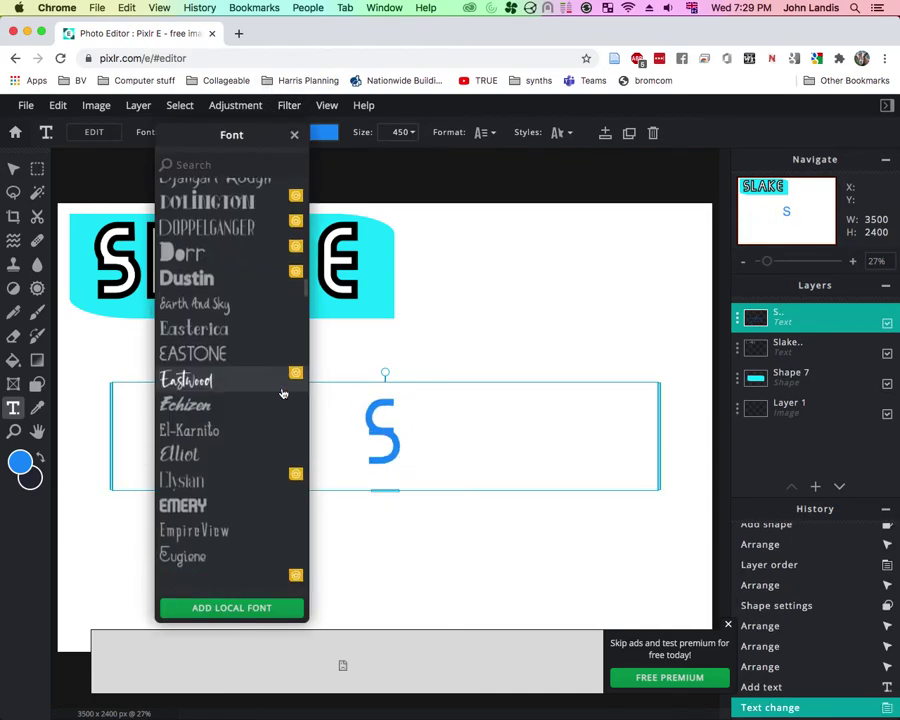
scroll(262, 390, down, 10)
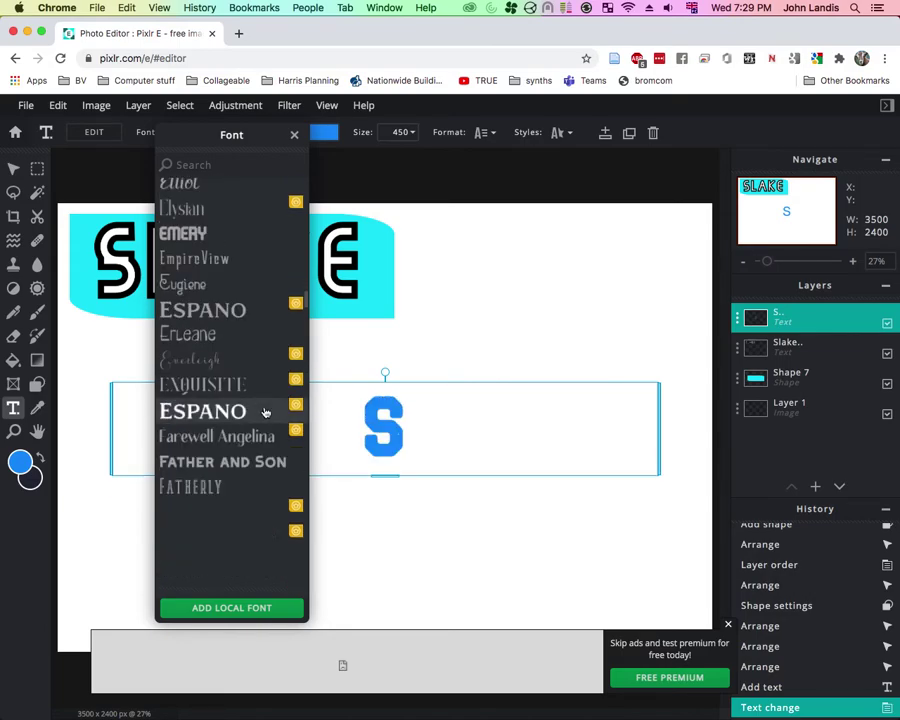
scroll(258, 398, down, 2)
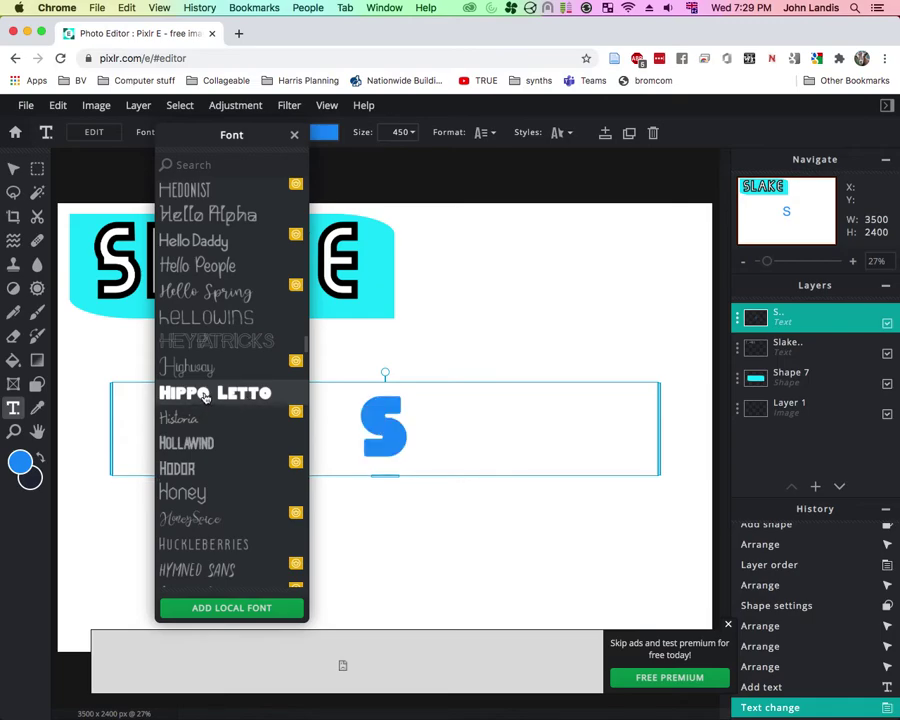
scroll(204, 397, up, 1)
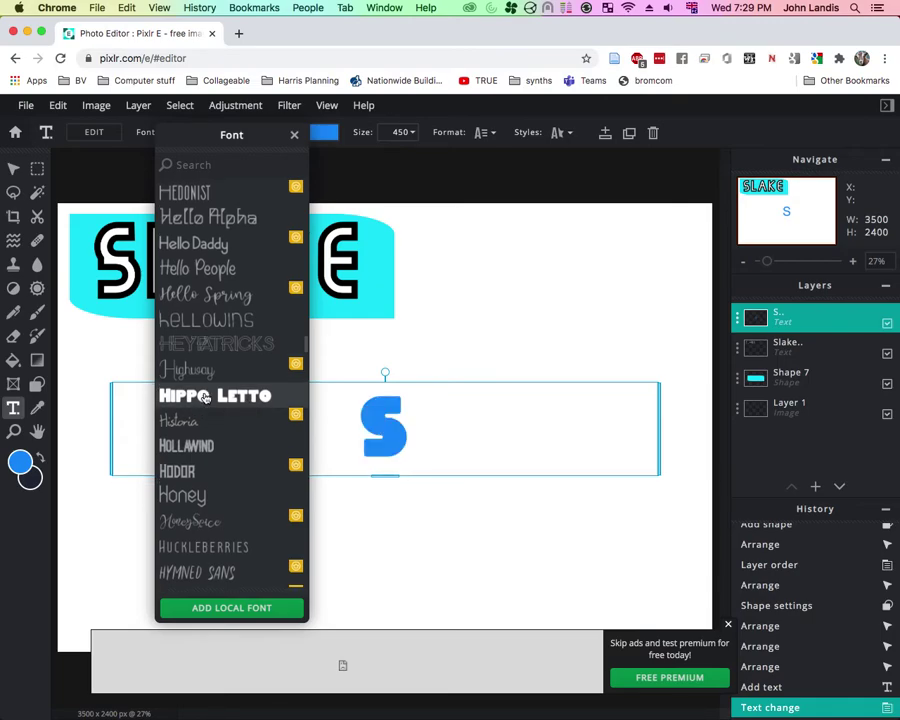
click(204, 397)
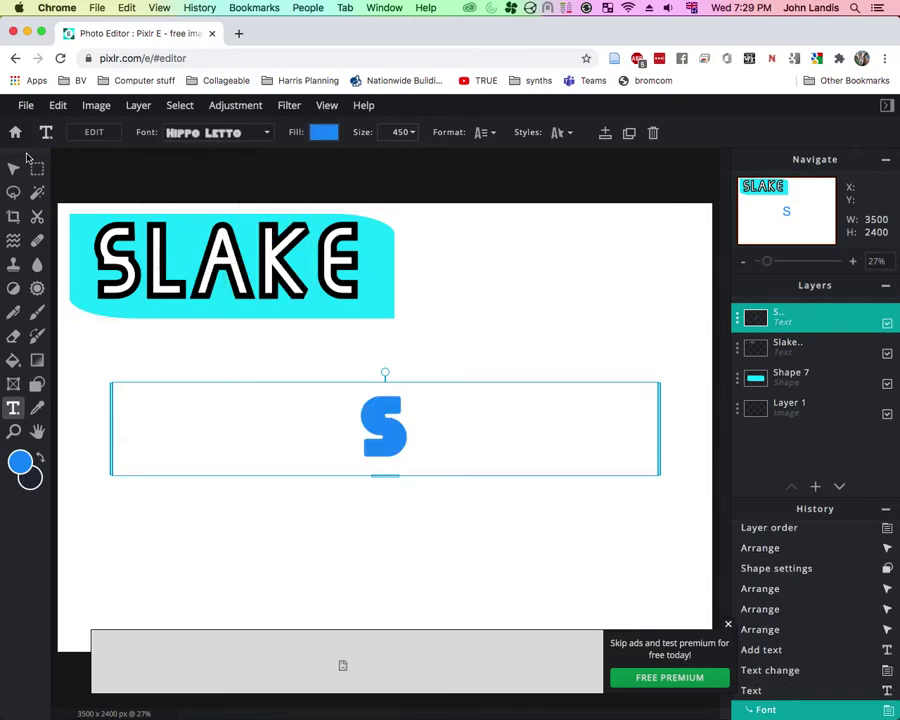
Narrow the "S" text box to about 522 px wide and move it to the canvas's left side, below the first logo.
key(v)
drag(388, 438, 329, 445)
drag(600, 430, 158, 451)
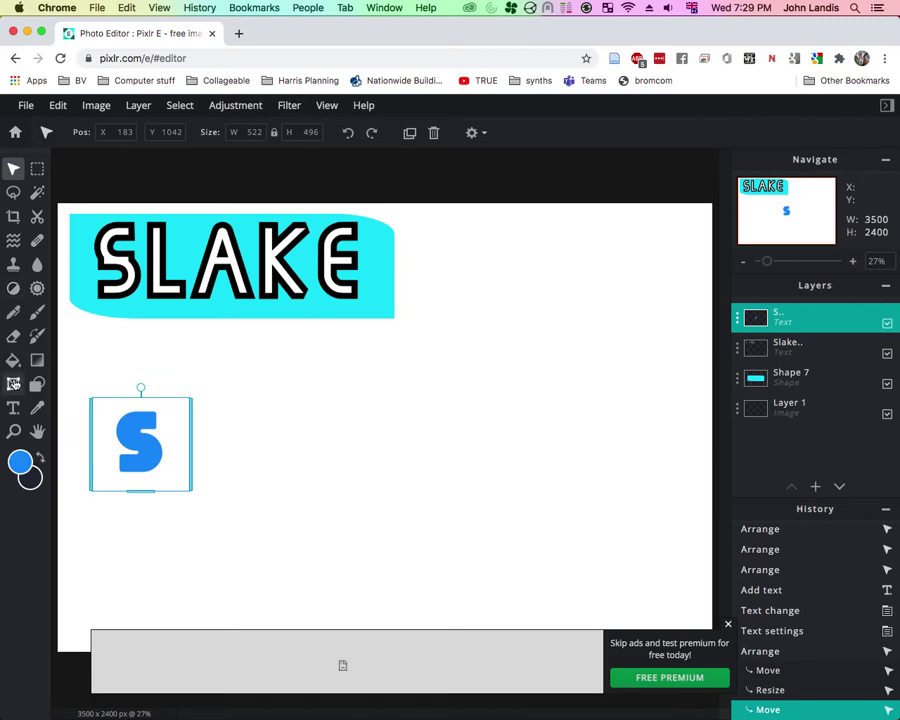
Add a new text layer reading "Lake" beside the "S".
click(14, 407)
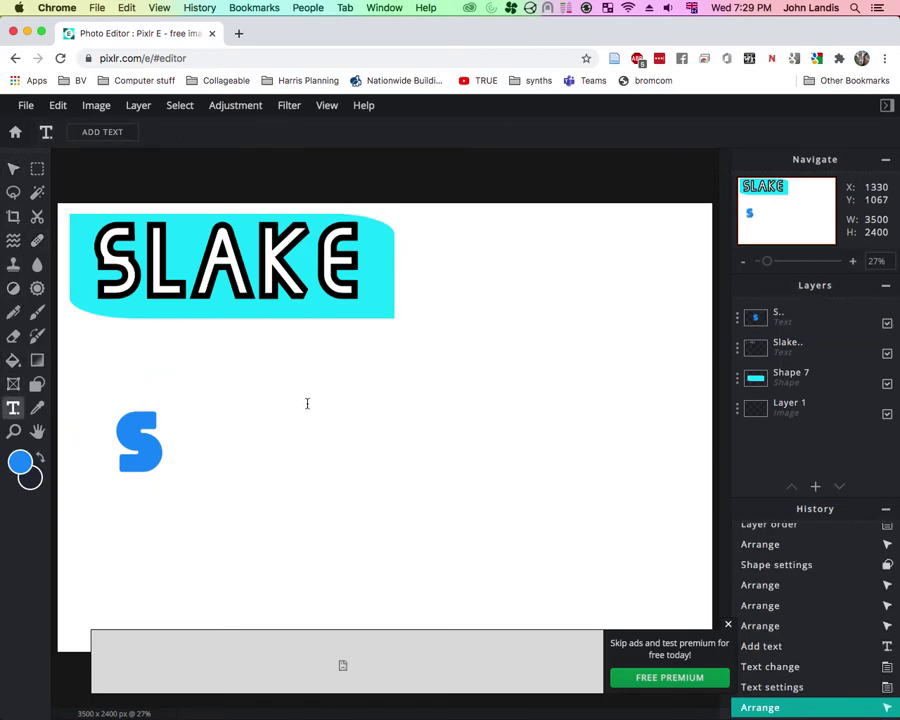
click(296, 421)
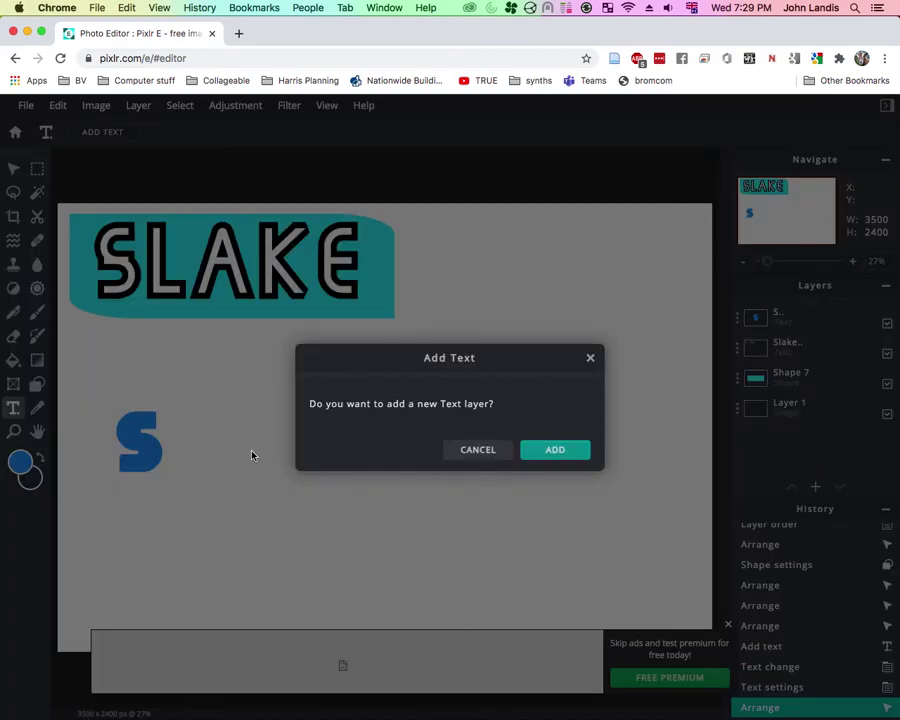
click(568, 449)
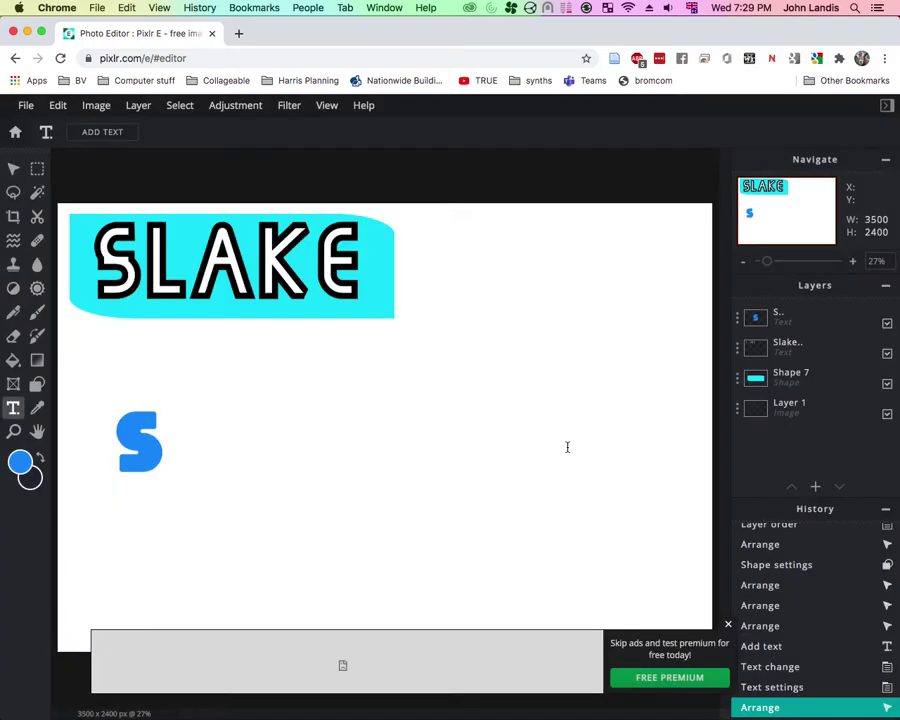
text(LAKE)
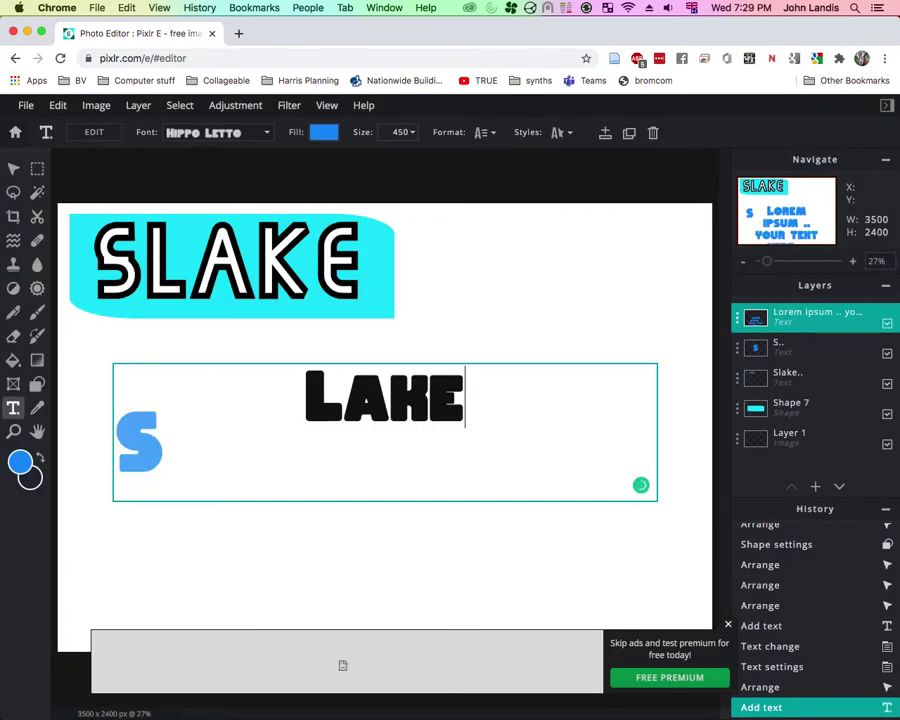
Fill the "Lake" text with orange (#F96115) and narrow its text box to about 1244 px wide, clear of the "S".
click(323, 132)
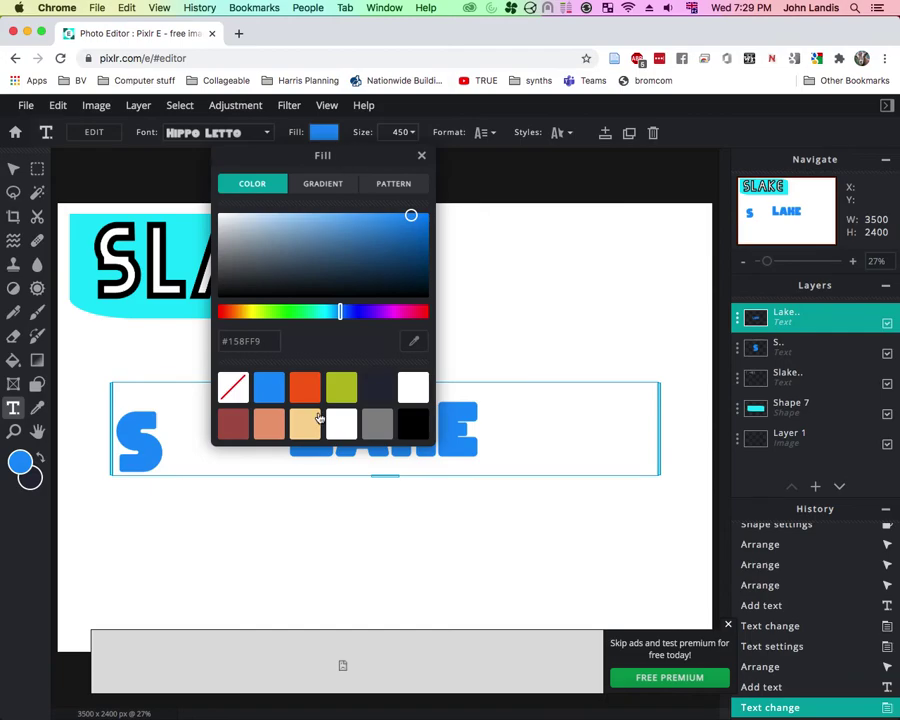
click(310, 389)
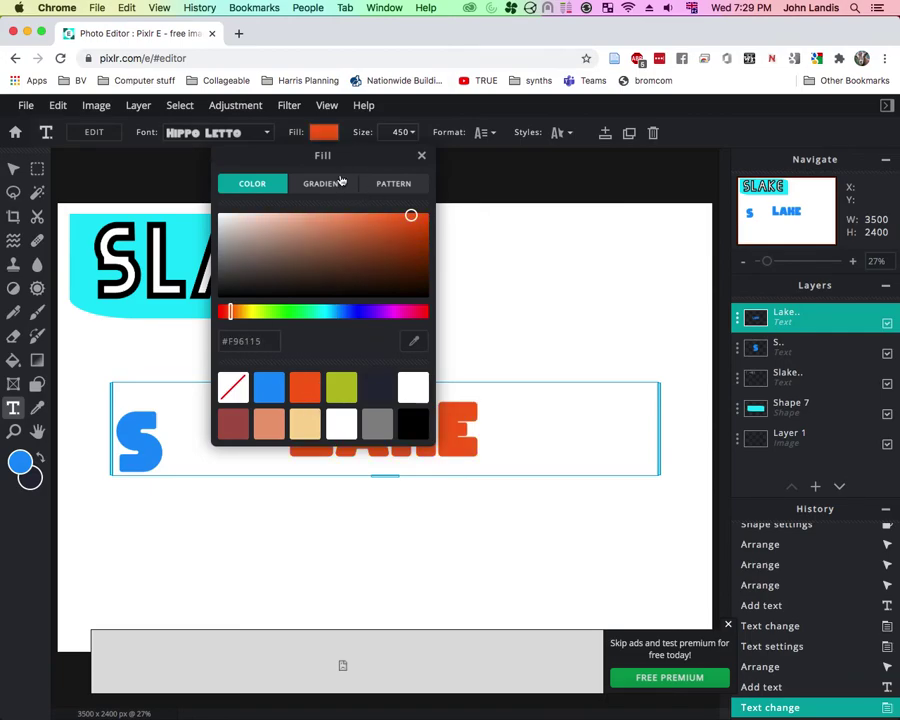
click(318, 135)
drag(110, 428, 422, 430)
Enlarge the blue "S" text to size 915.
click(129, 457)
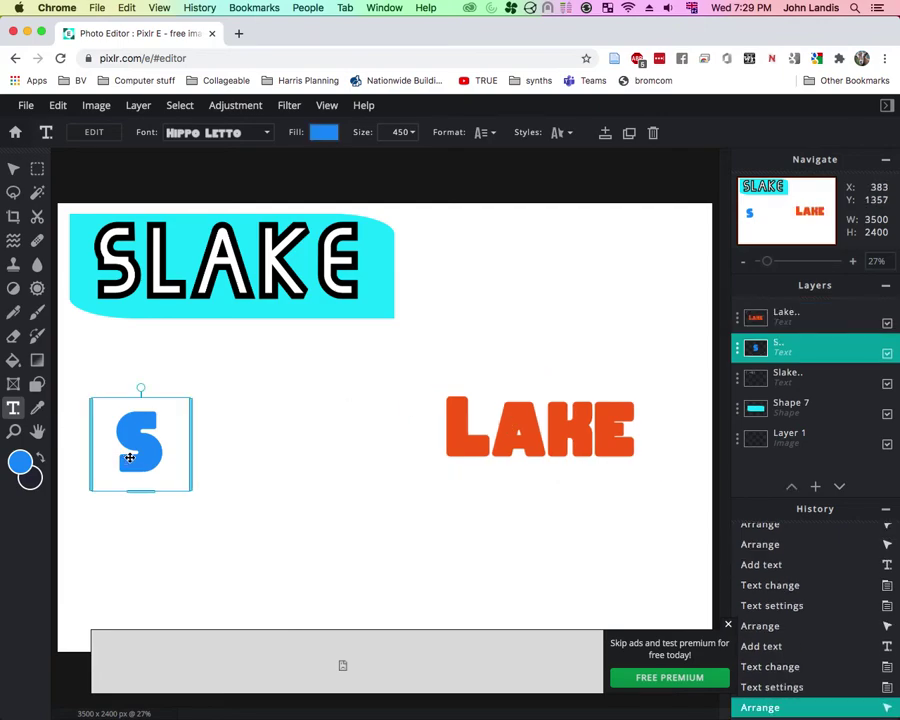
click(411, 133)
drag(366, 156, 407, 155)
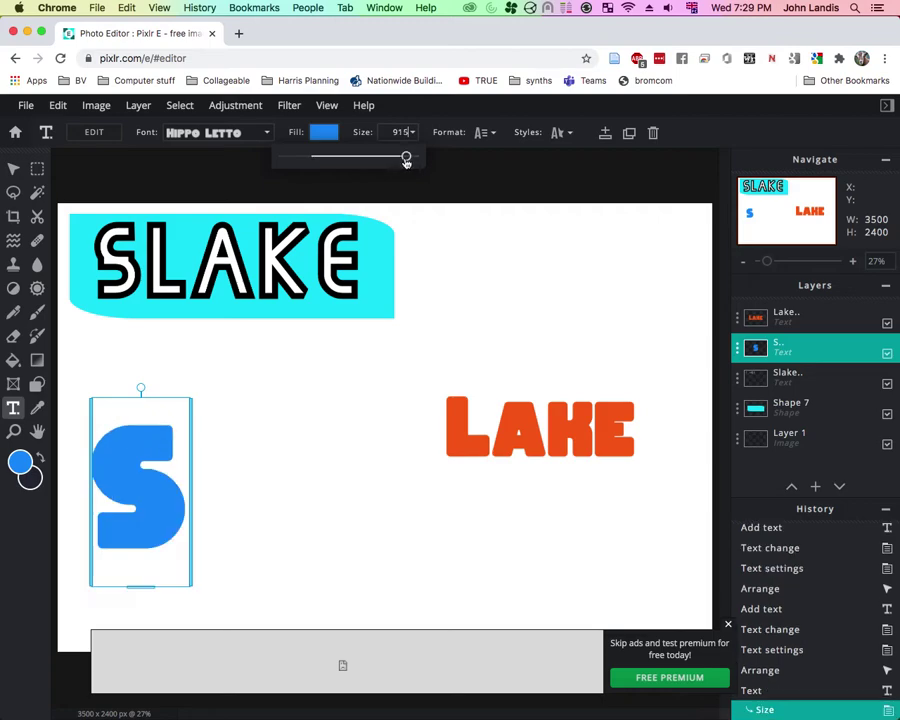
click(13, 168)
Reduce the orange "Lake" text to size 295.
click(536, 418)
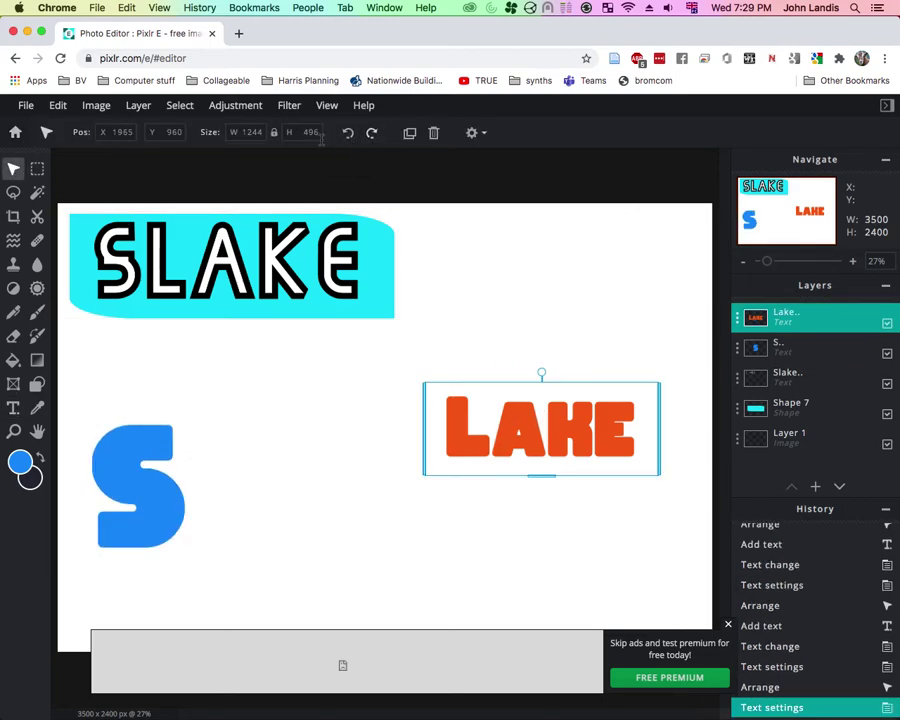
double_click(521, 387)
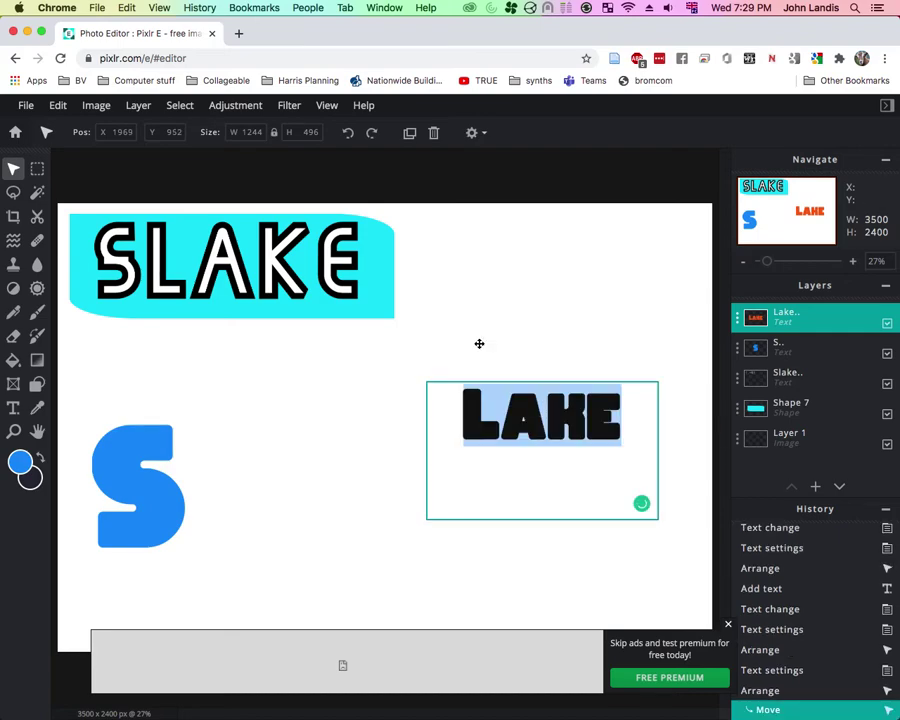
click(14, 408)
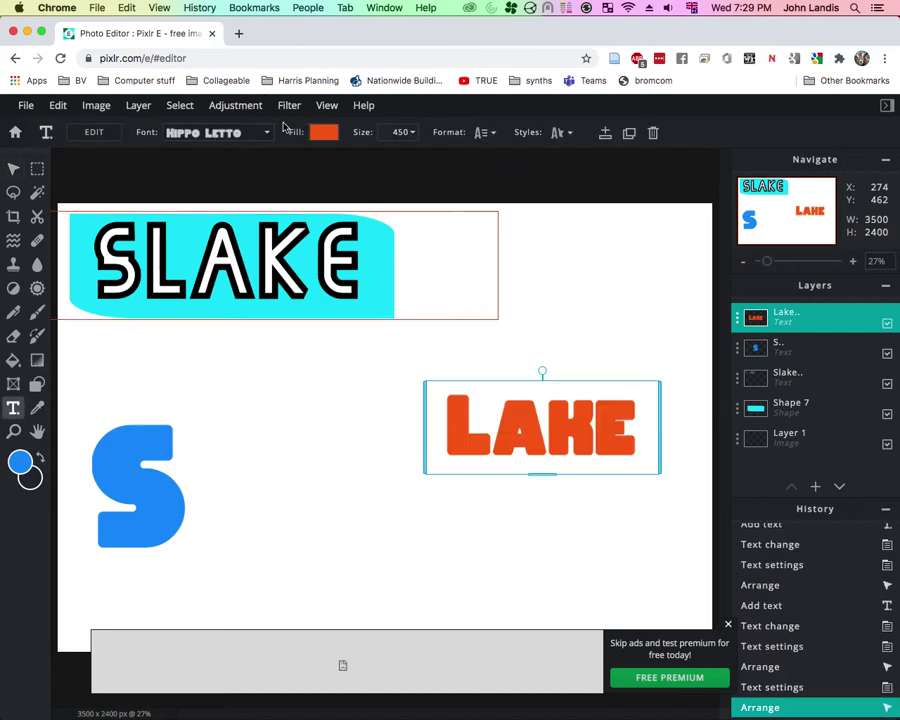
click(410, 131)
drag(367, 157, 344, 156)
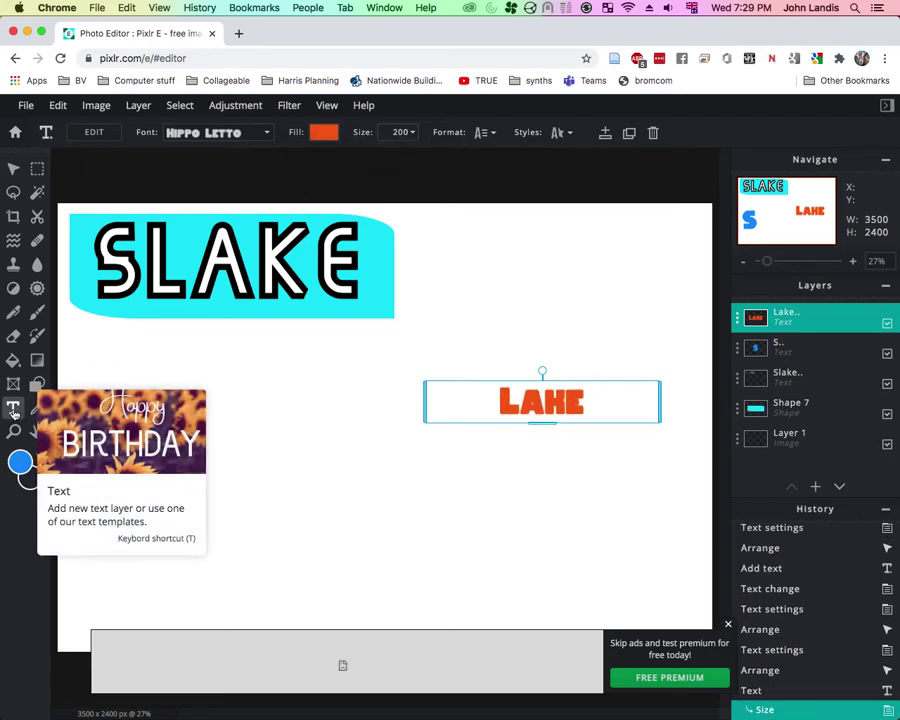
mouse_move(344, 156)
mouse_down()
mouse_move(327, 155)
mouse_move(352, 156)
mouse_up()
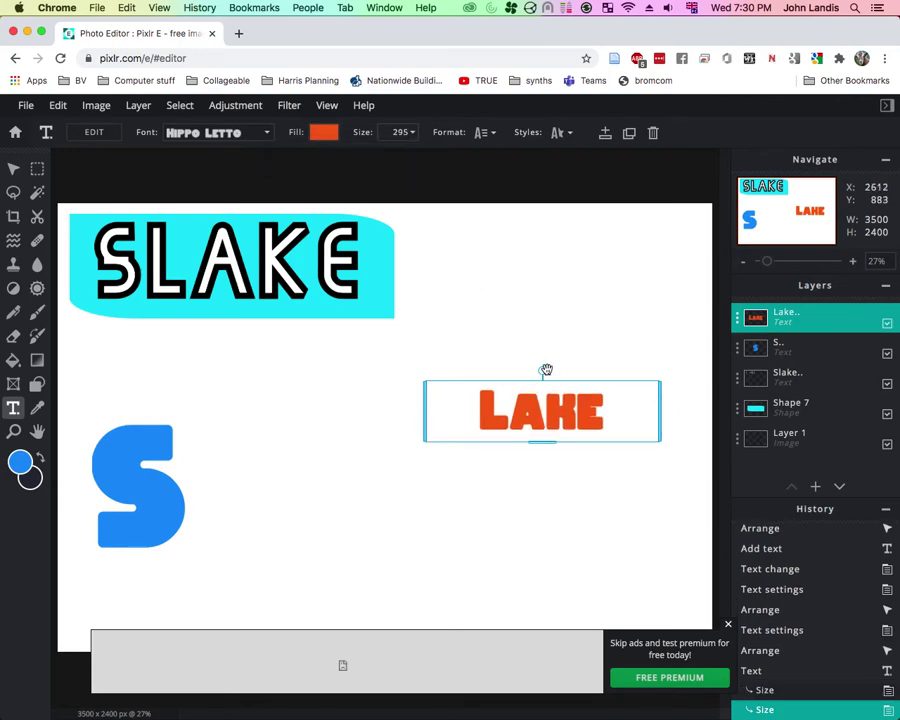
Rotate the "Lake" text 90° counterclockwise and move it directly against the right side of the large "S".
drag(543, 372, 458, 410)
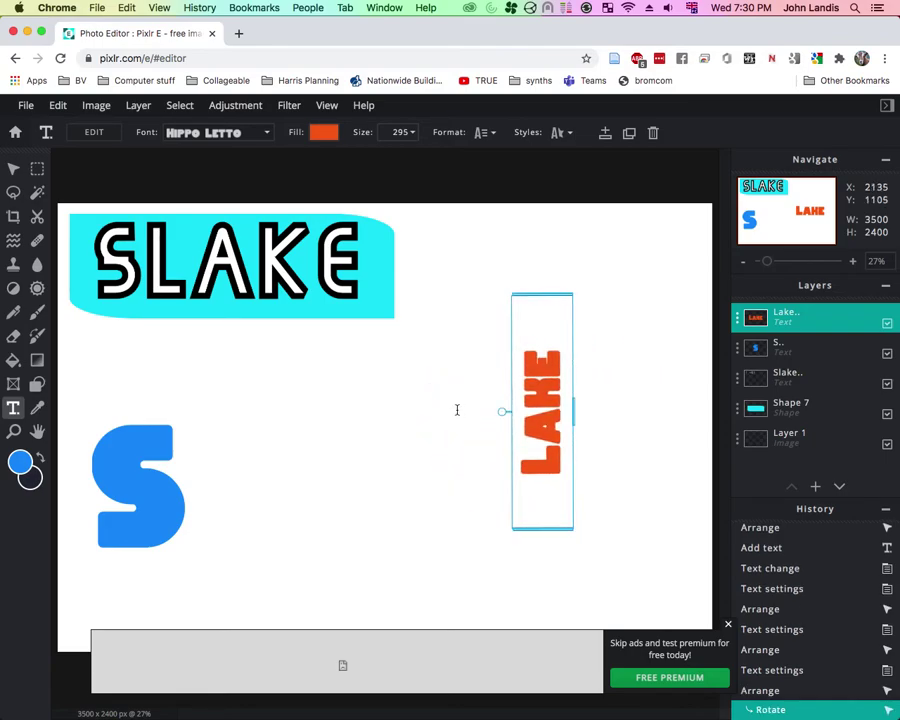
click(13, 168)
drag(556, 390, 220, 462)
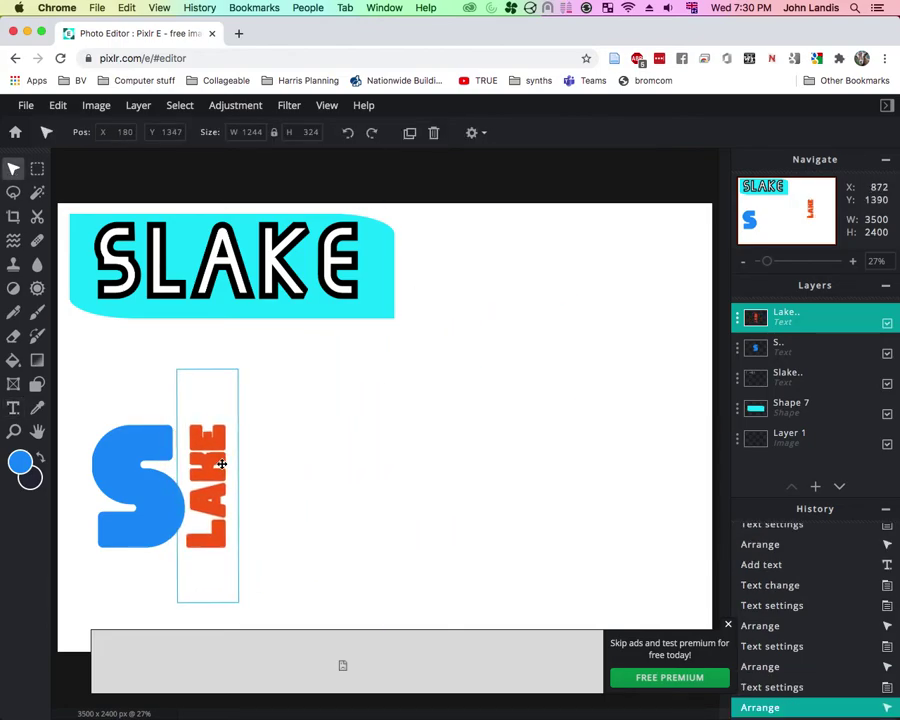
click(392, 452)
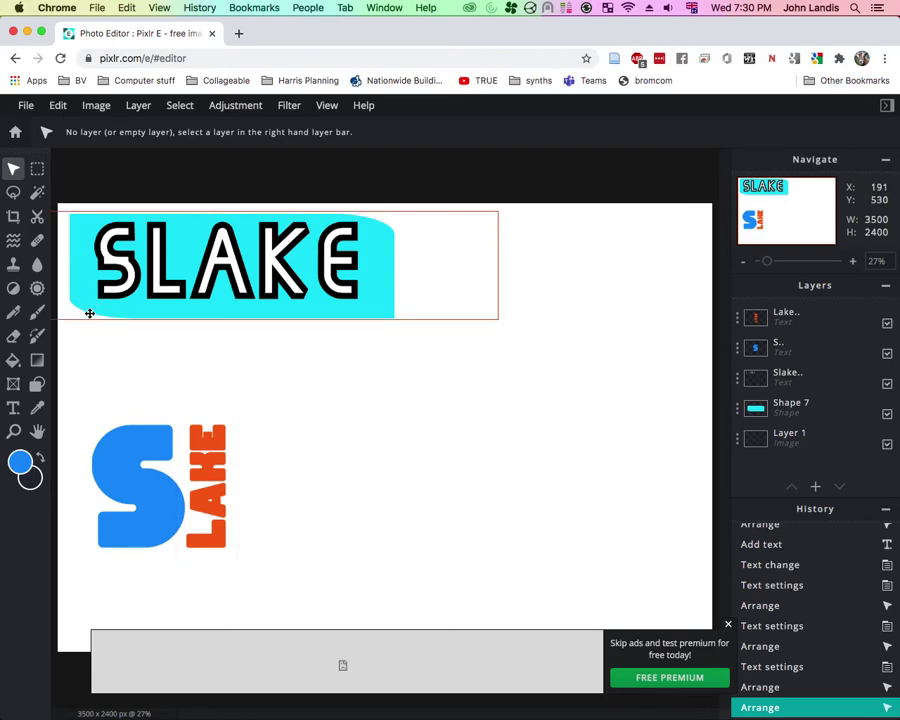
Draw a rounded rectangle with radius 72 covering the "S" and the vertical "Lake" text.
click(37, 385)
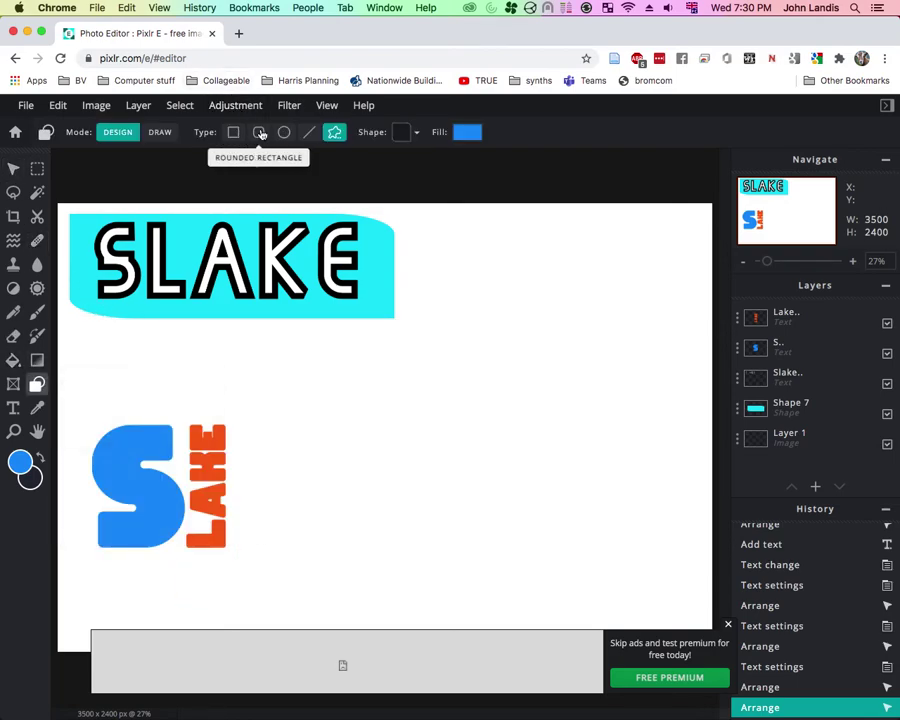
click(258, 132)
click(494, 132)
drag(368, 156, 460, 157)
drag(75, 404, 261, 565)
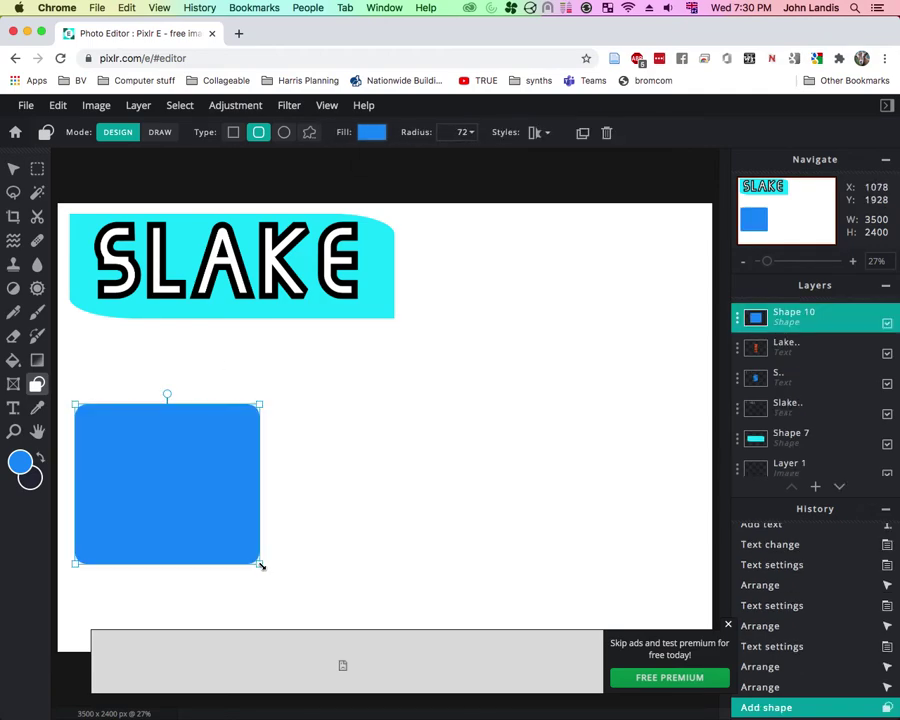
Fill the rounded rectangle with grey (#888888) and reorder its layer beneath the "S" and "Lake" text layers.
click(374, 132)
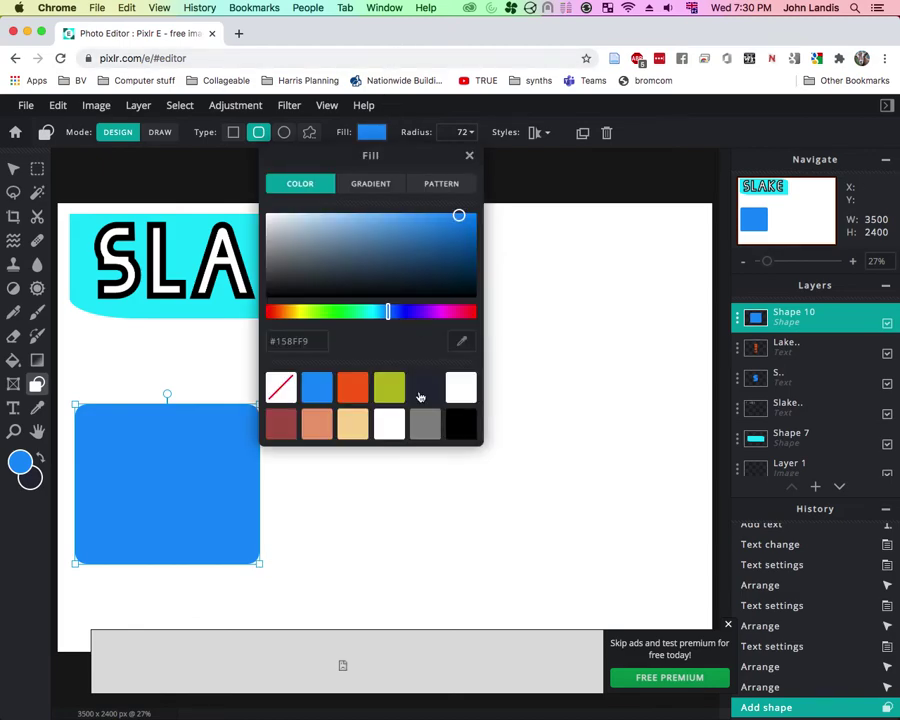
click(425, 428)
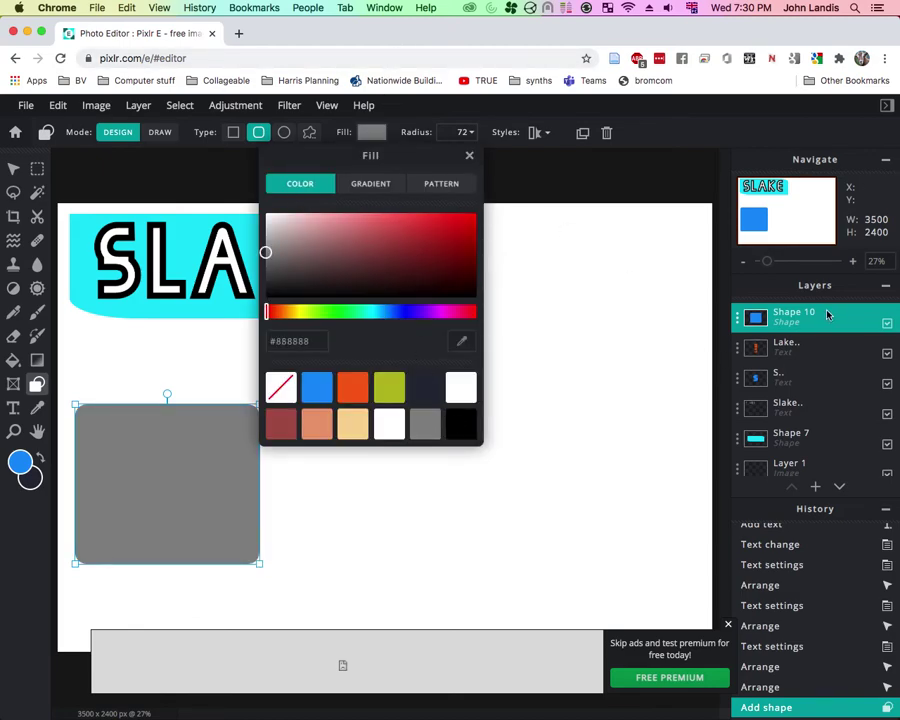
drag(814, 330, 801, 385)
click(361, 432)
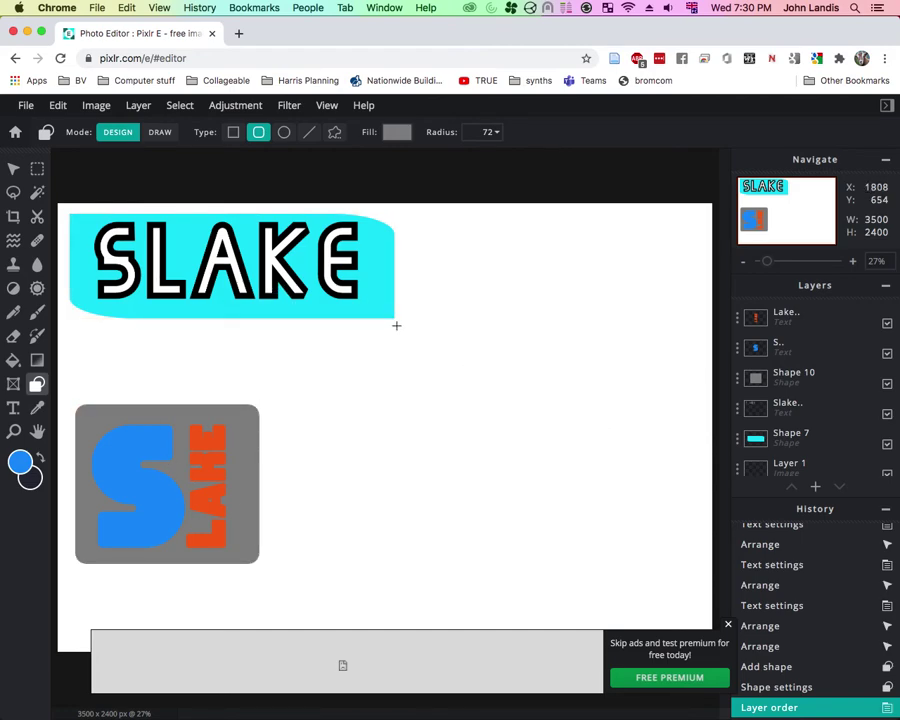
Save the layered project to the Desktop as a PXD file named logos, and dismiss the download notice.
click(28, 108)
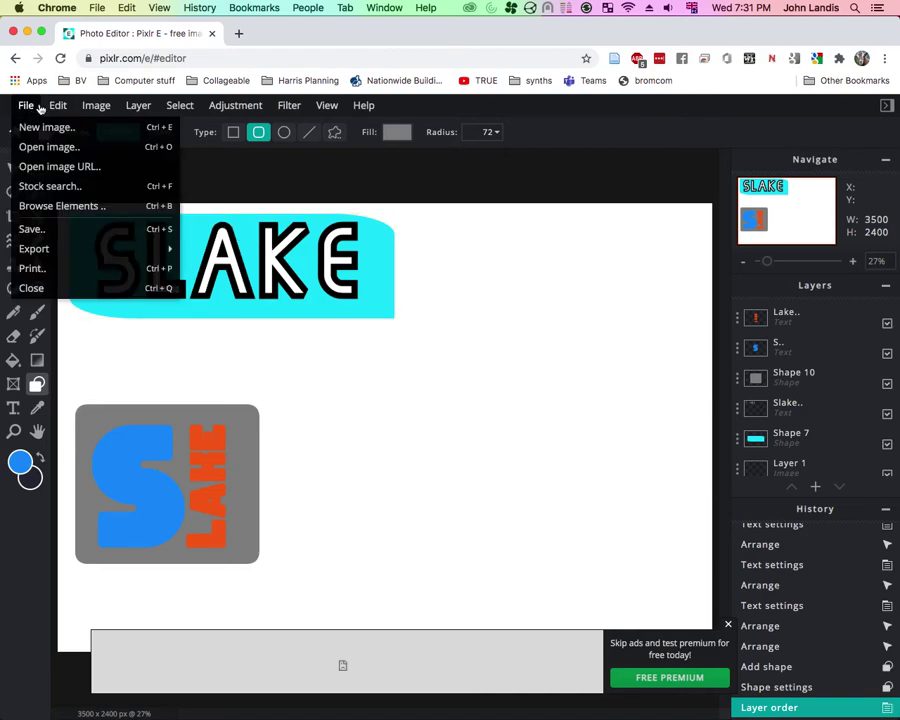
click(30, 231)
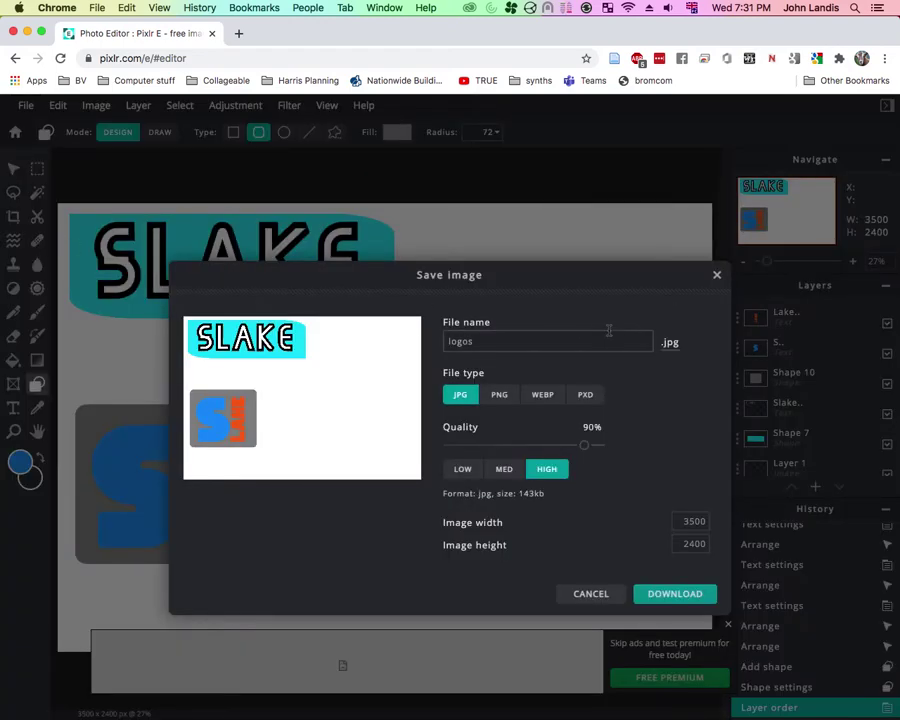
click(499, 398)
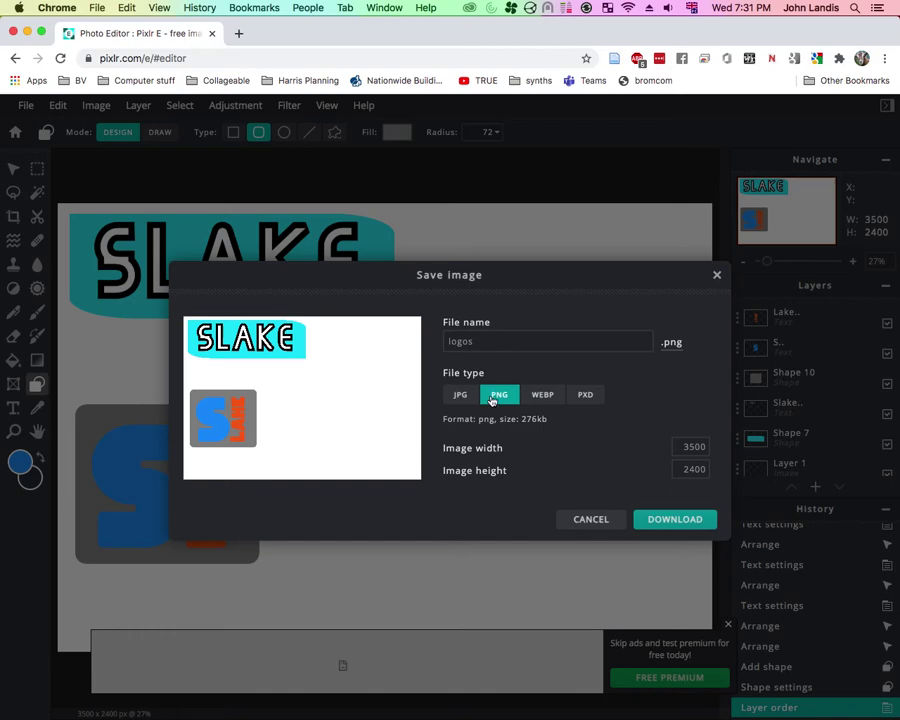
click(585, 396)
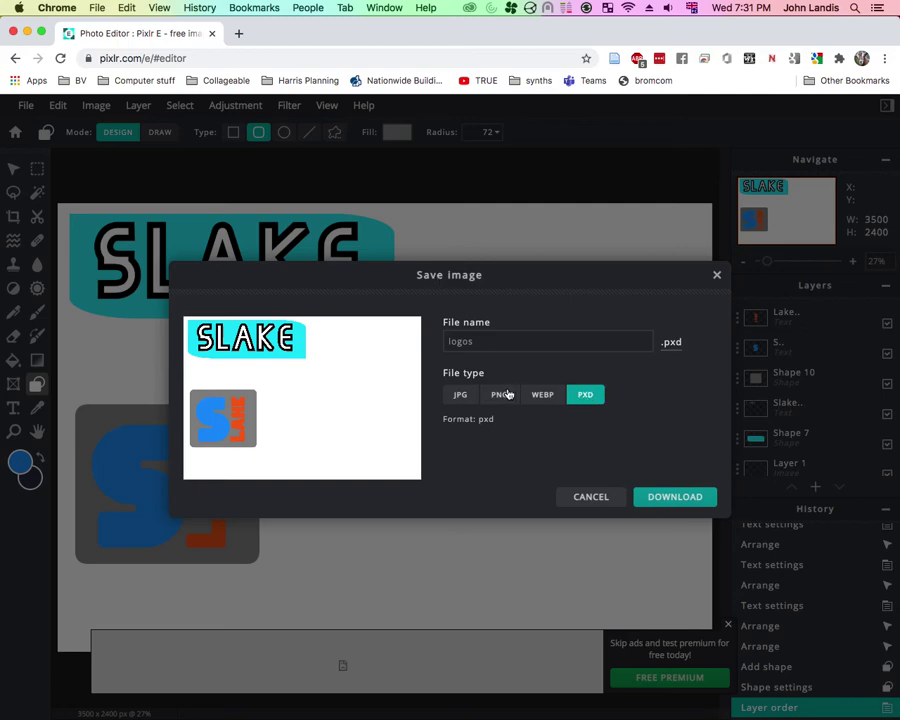
click(491, 344)
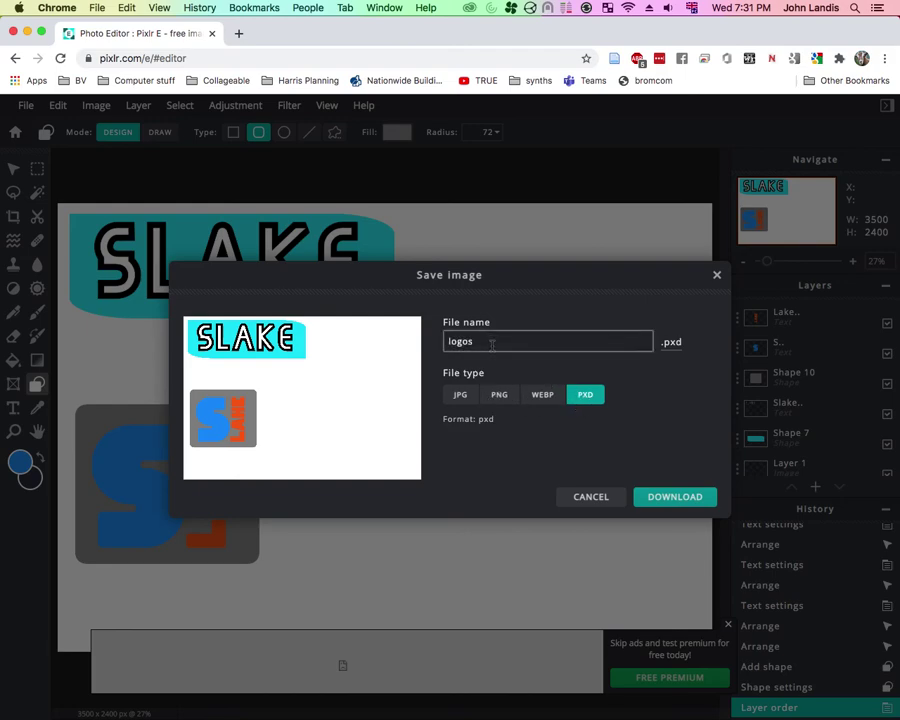
click(586, 394)
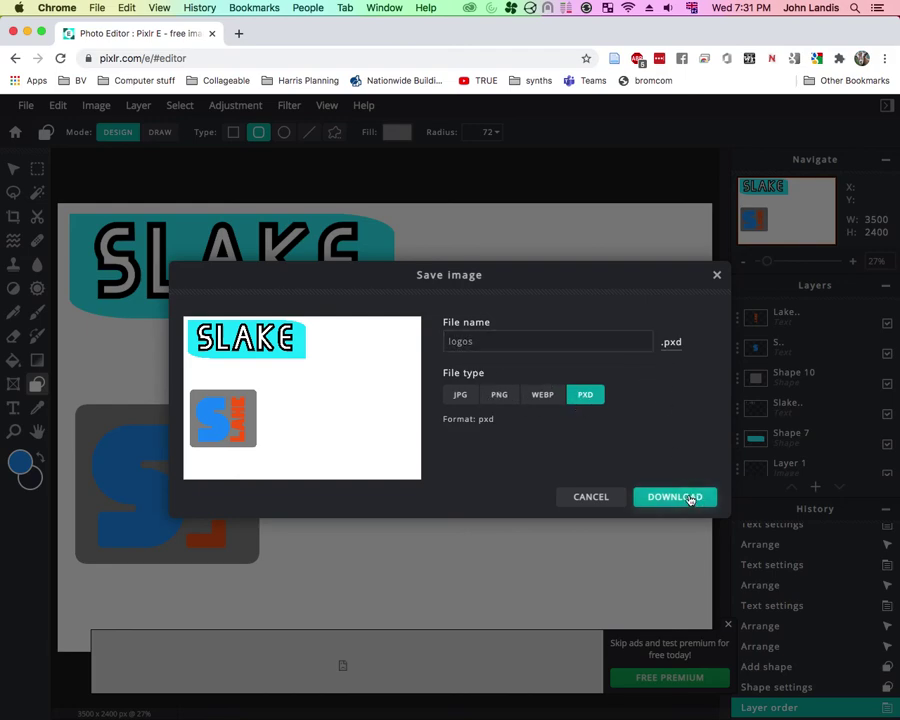
click(653, 497)
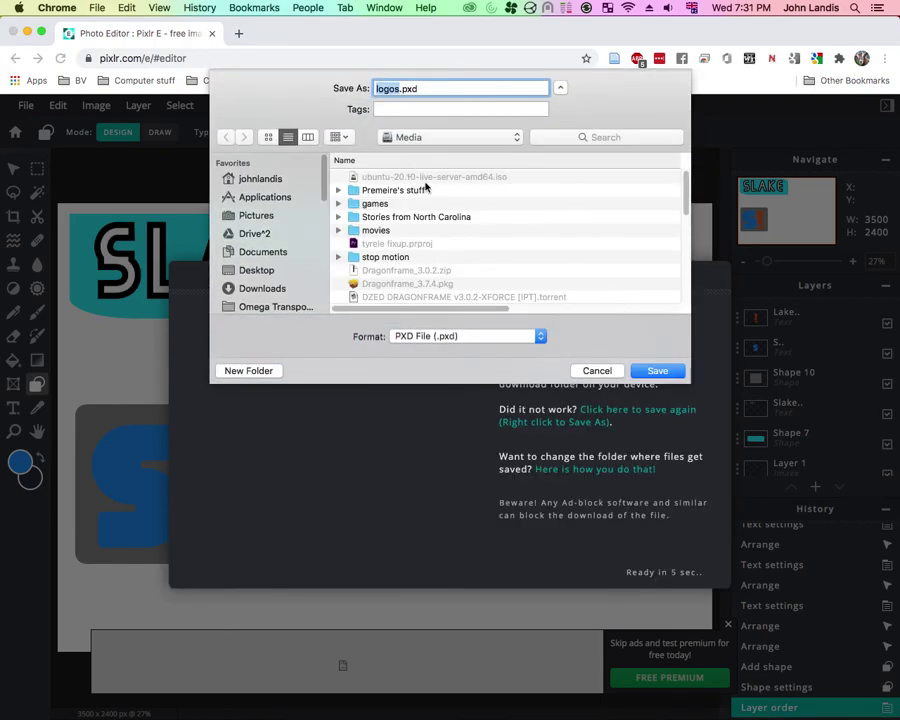
click(250, 272)
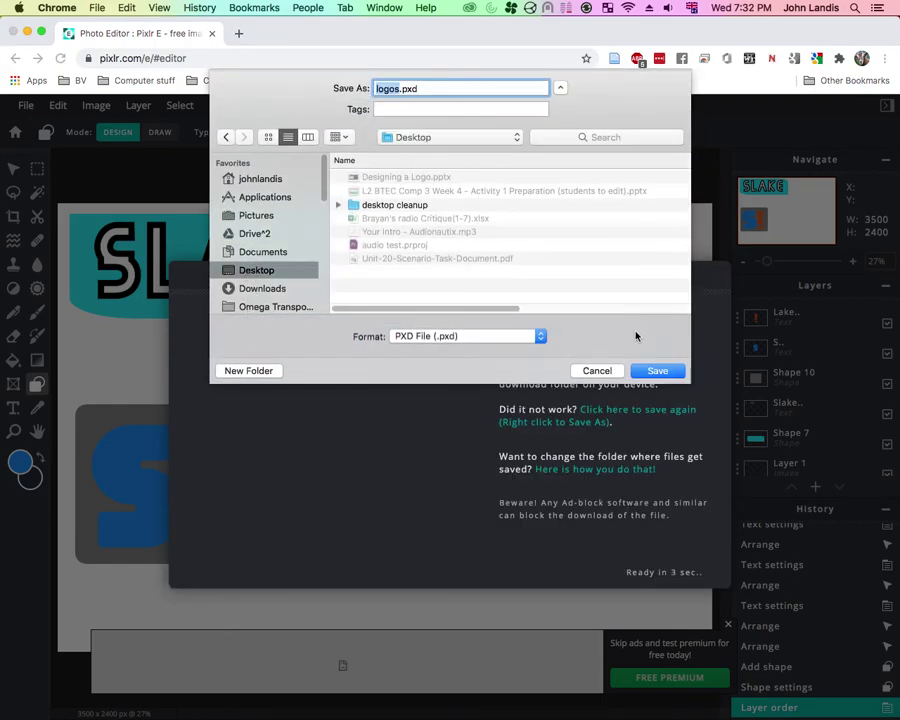
click(659, 370)
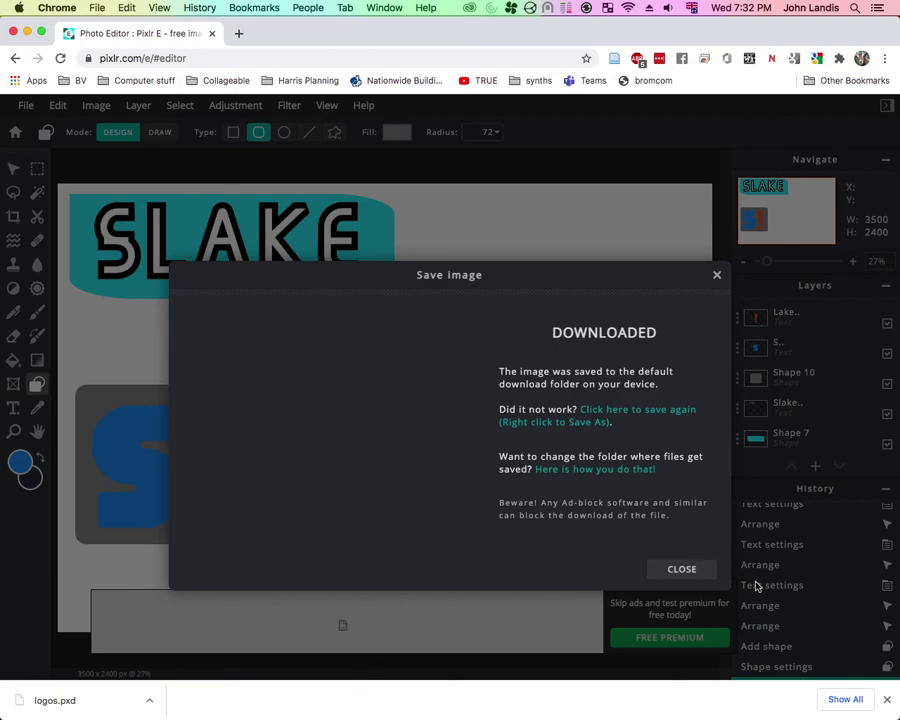
click(684, 569)
Save a flattened copy of the logo canvas as a PNG image named logos at 3500 x 2400 px.
click(27, 113)
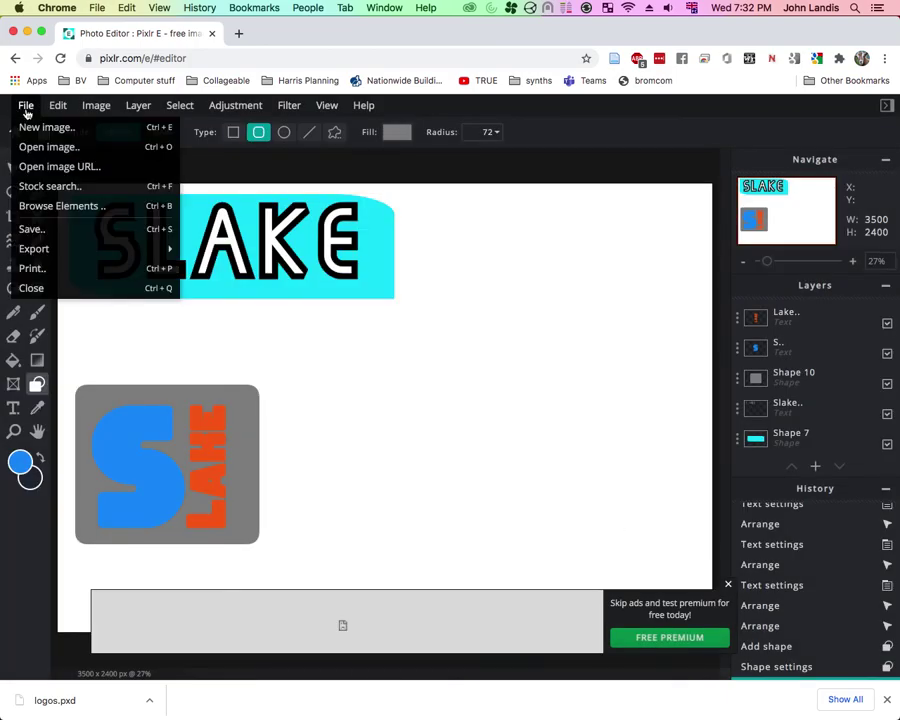
click(31, 230)
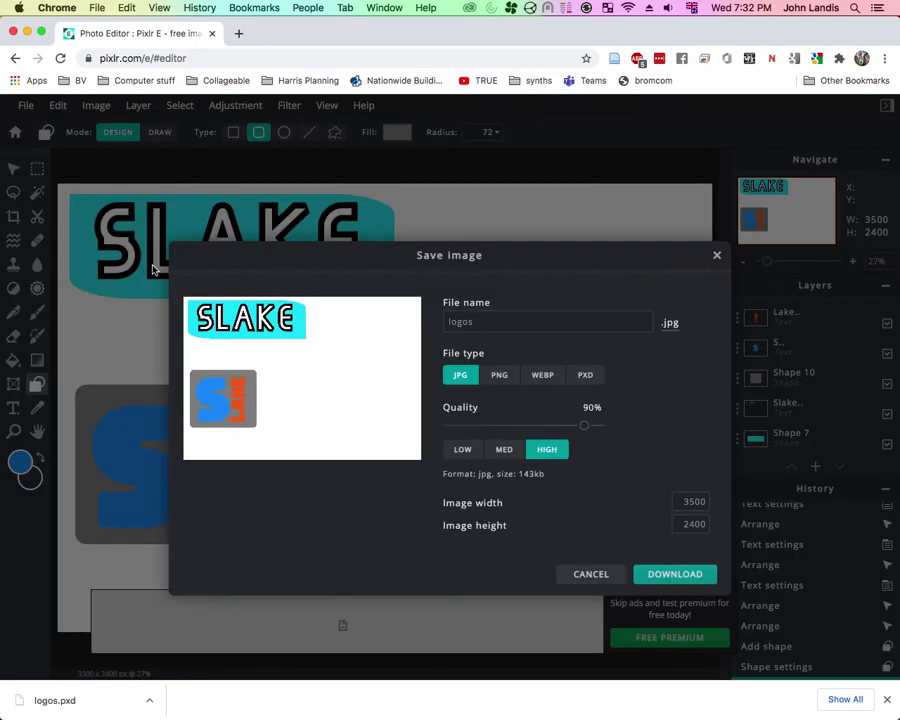
click(494, 378)
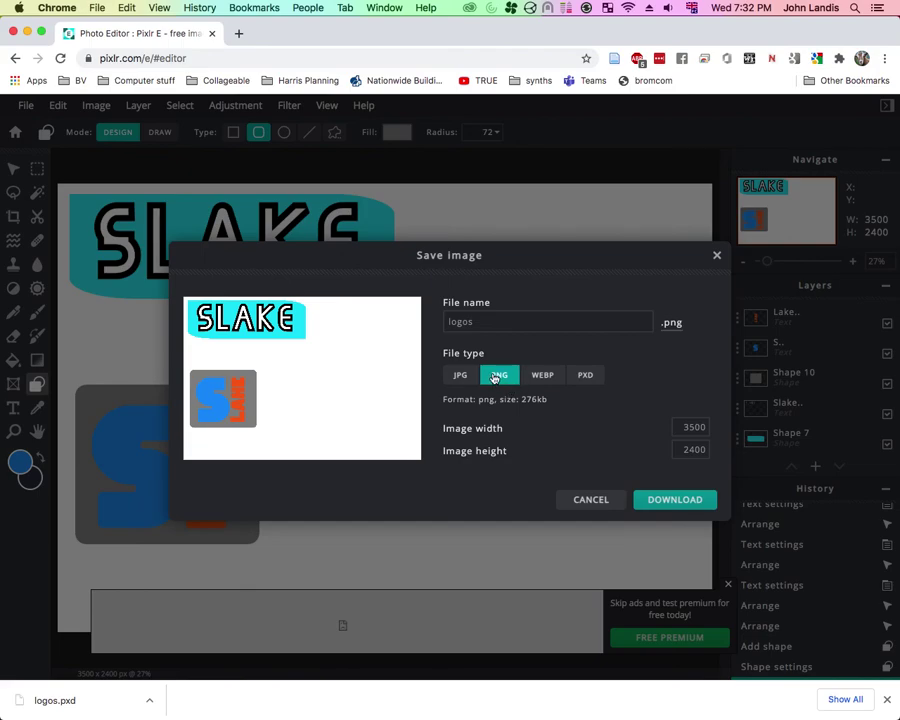
click(695, 498)
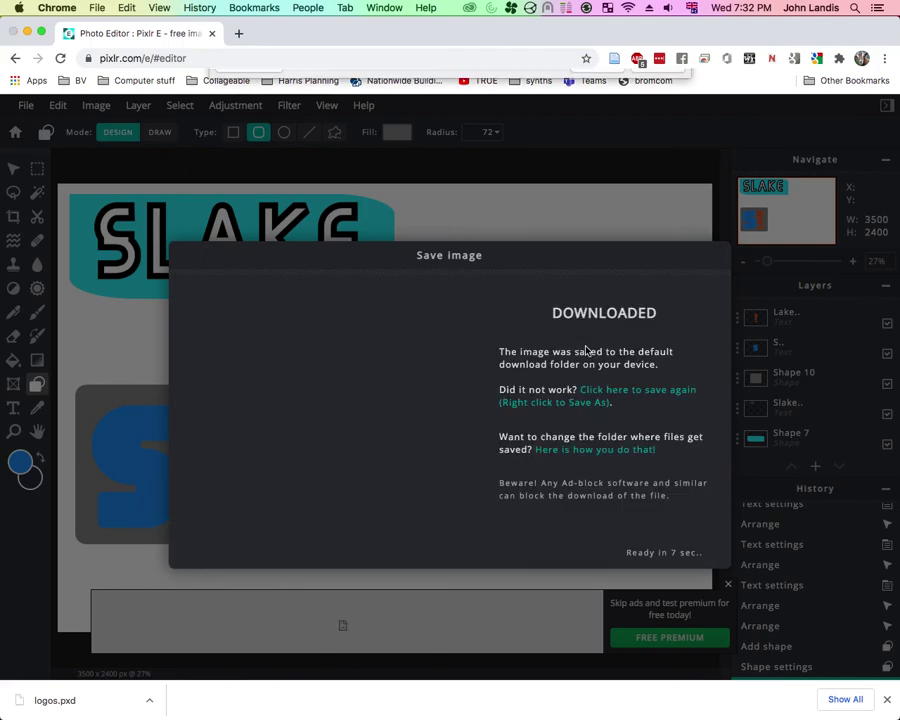
click(656, 371)
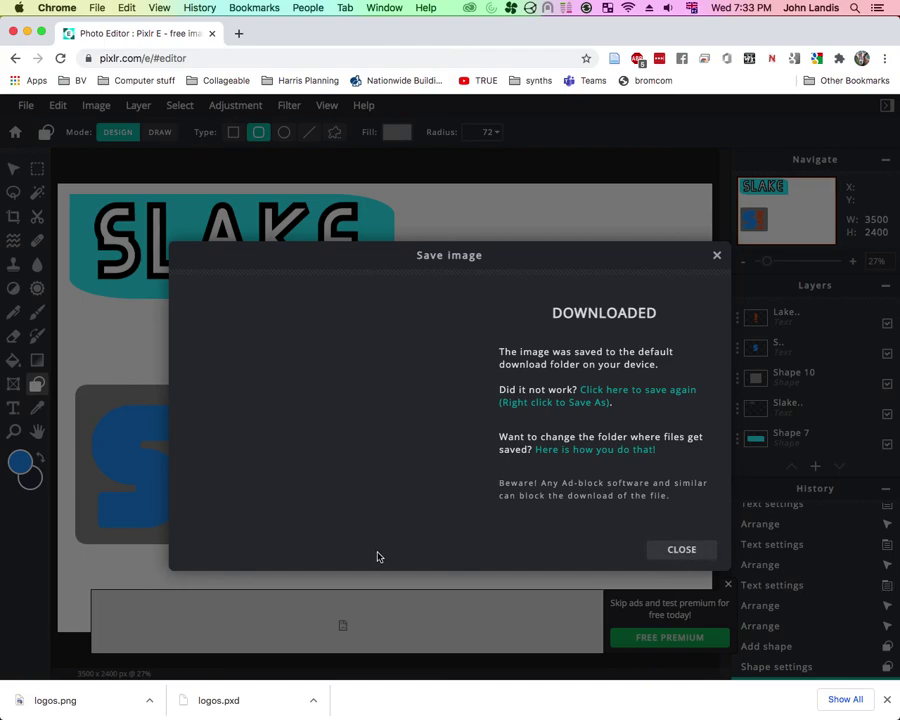
key(super+Tab)
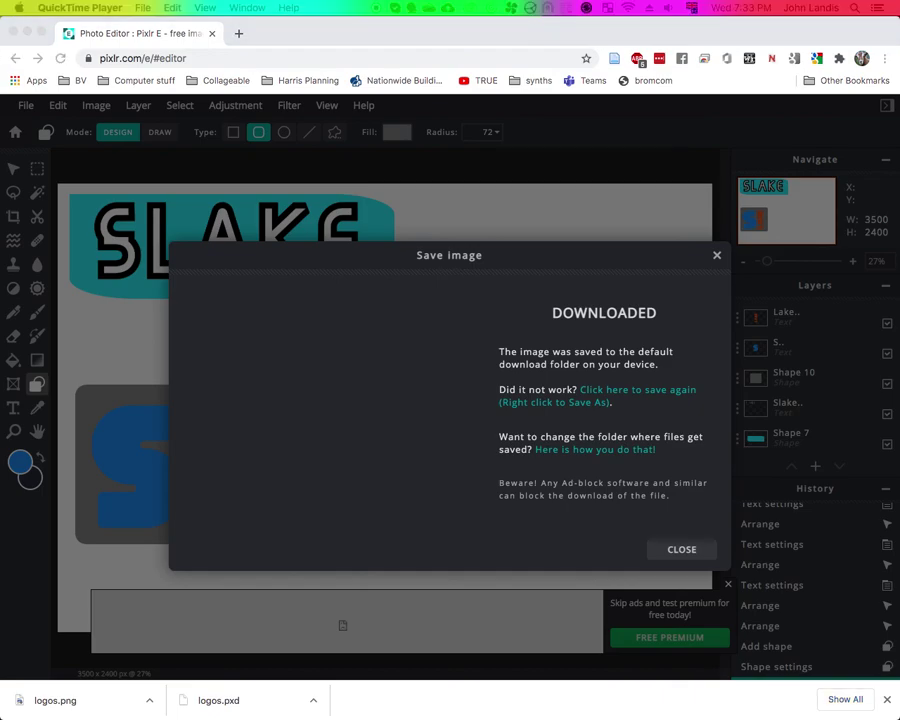